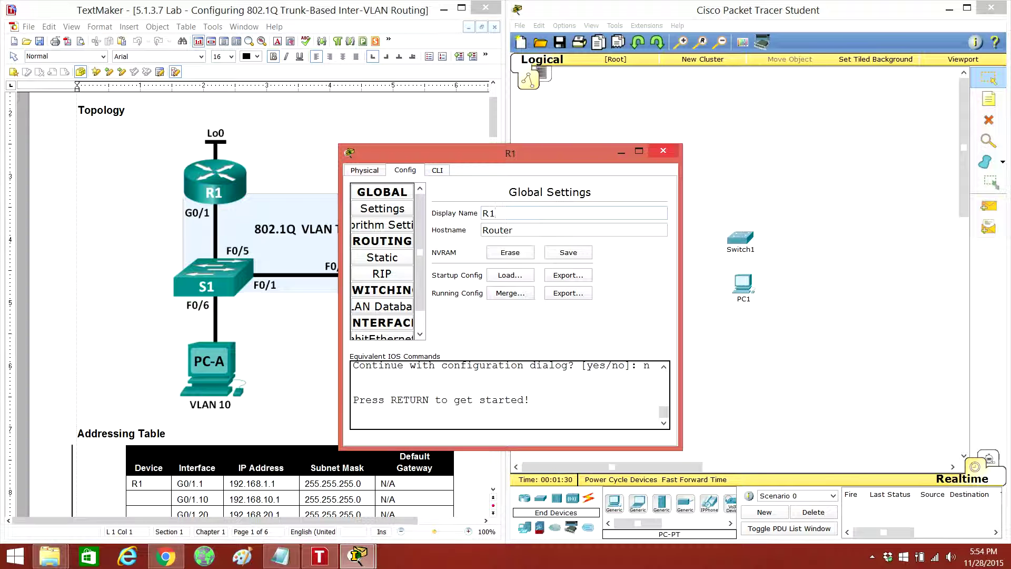
- Close R1's settings and set the display name of the switch below R1 to S1
click(663, 151)
click(649, 237)
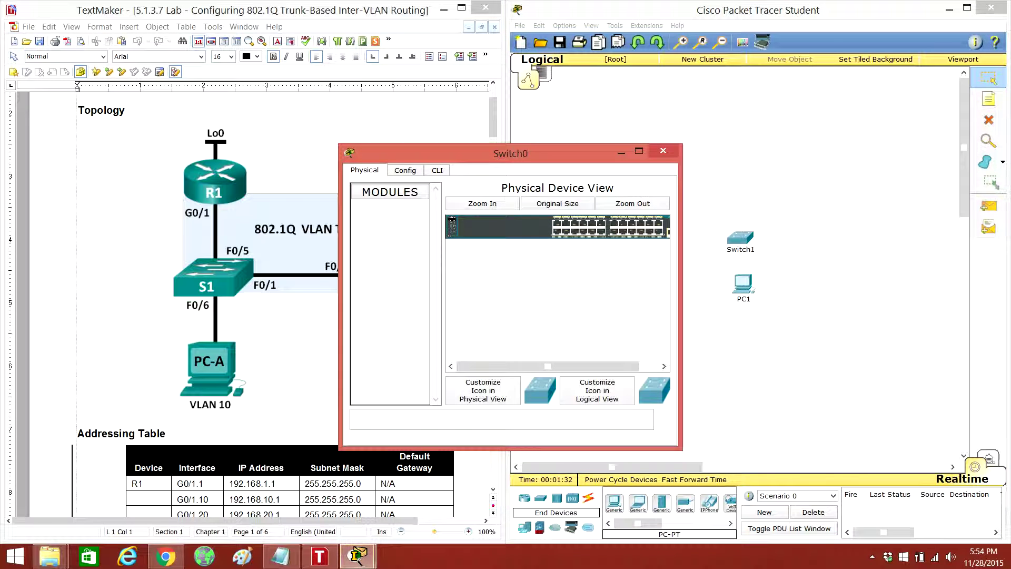
click(405, 170)
drag(521, 211, 481, 211)
text(S1)
click(663, 151)
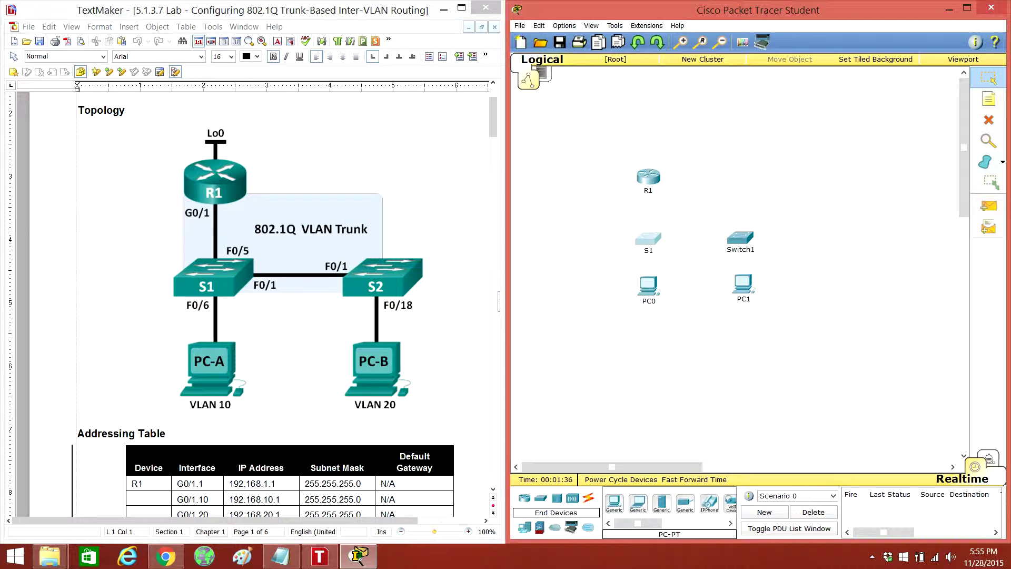
- Set the display name of the second switch, Switch1, to S2
click(740, 237)
click(405, 170)
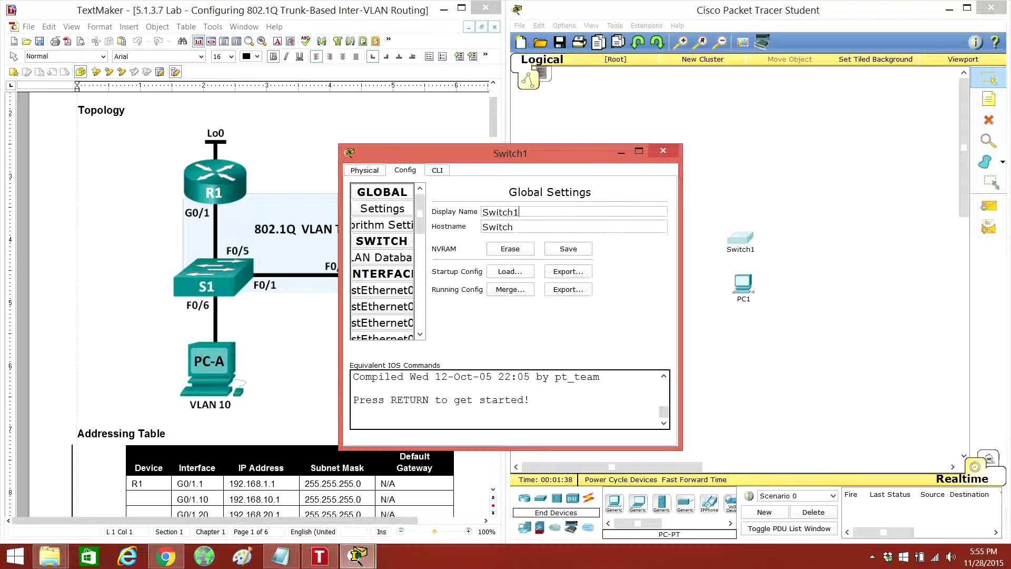
text(S2)
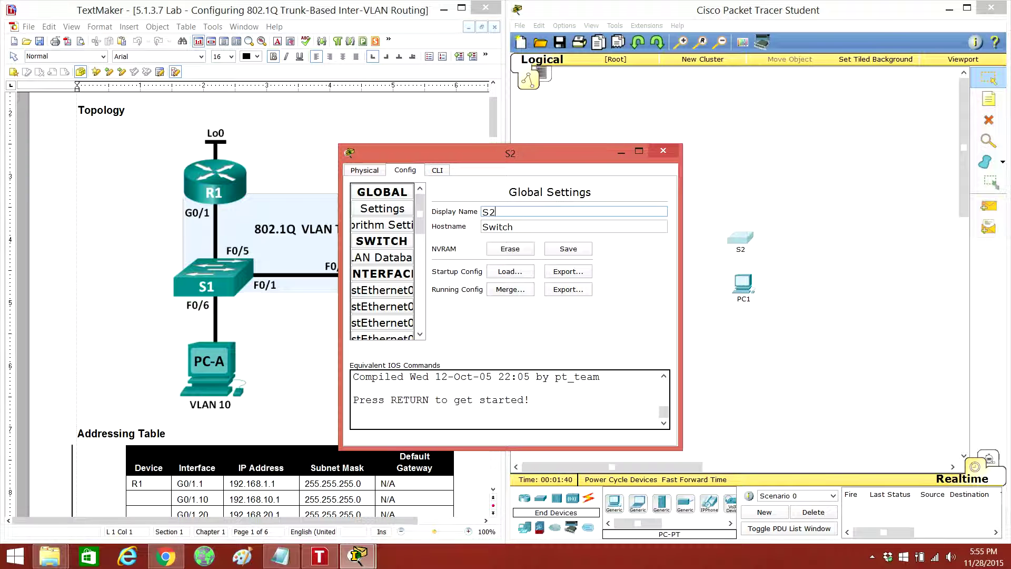
click(663, 151)
- Set the display name of the PC below S1 to PC-A
click(648, 285)
click(405, 170)
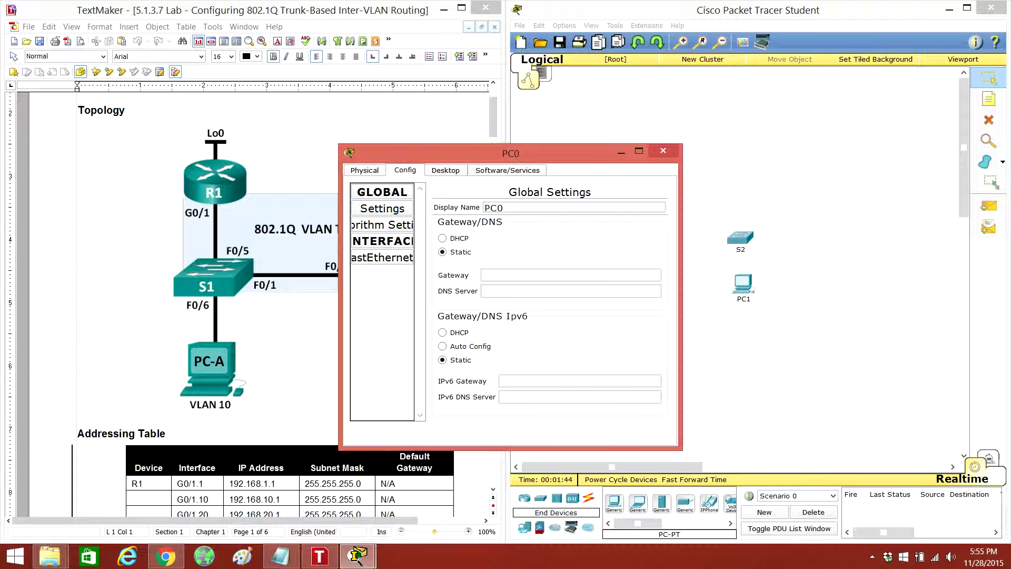
key(BackSpace)
text(-A)
click(663, 151)
- Set the display name of the PC below S2 to PC-B
click(744, 285)
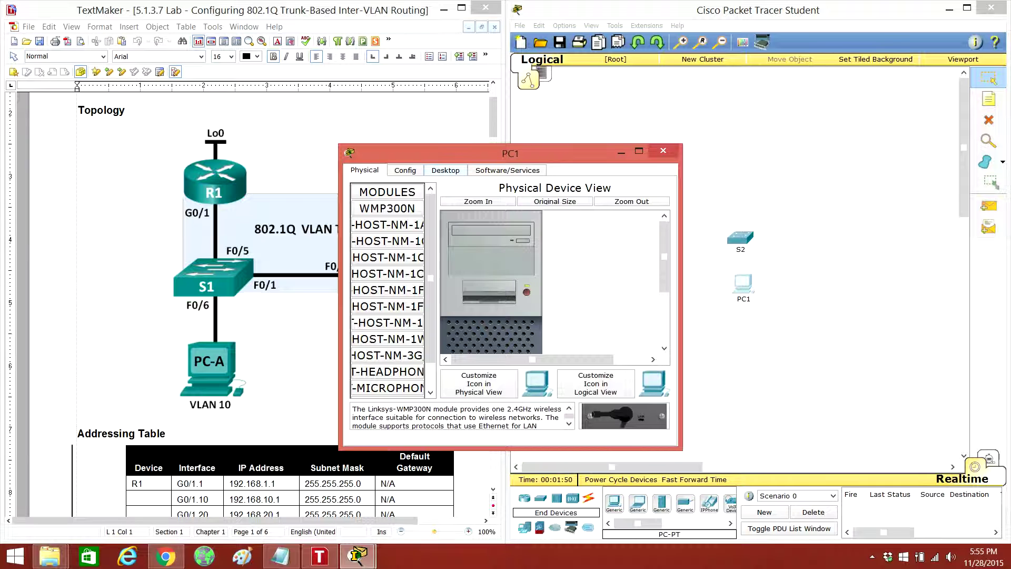
click(405, 170)
click(503, 208)
key(BackSpace)
text(-B)
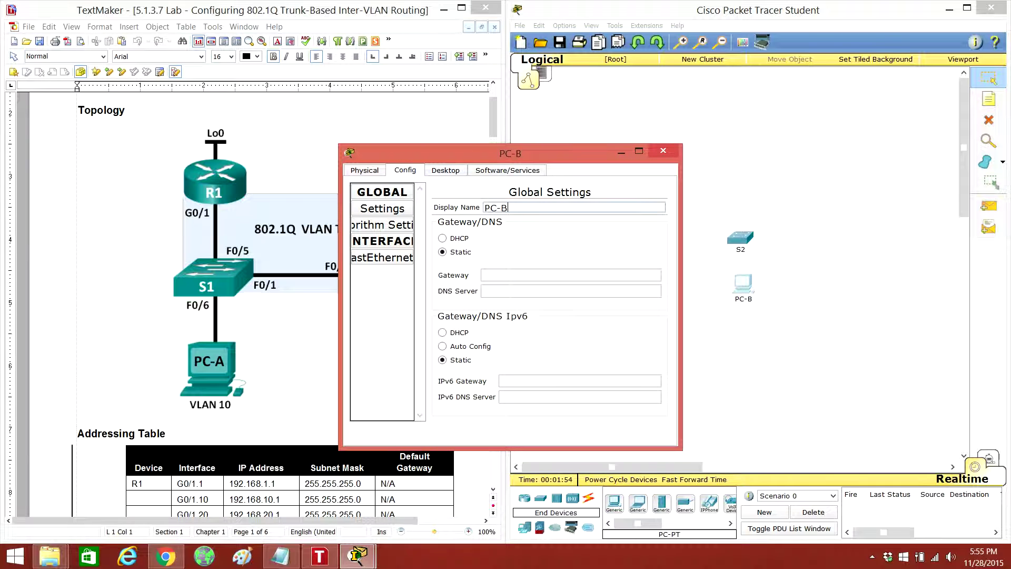
click(663, 151)
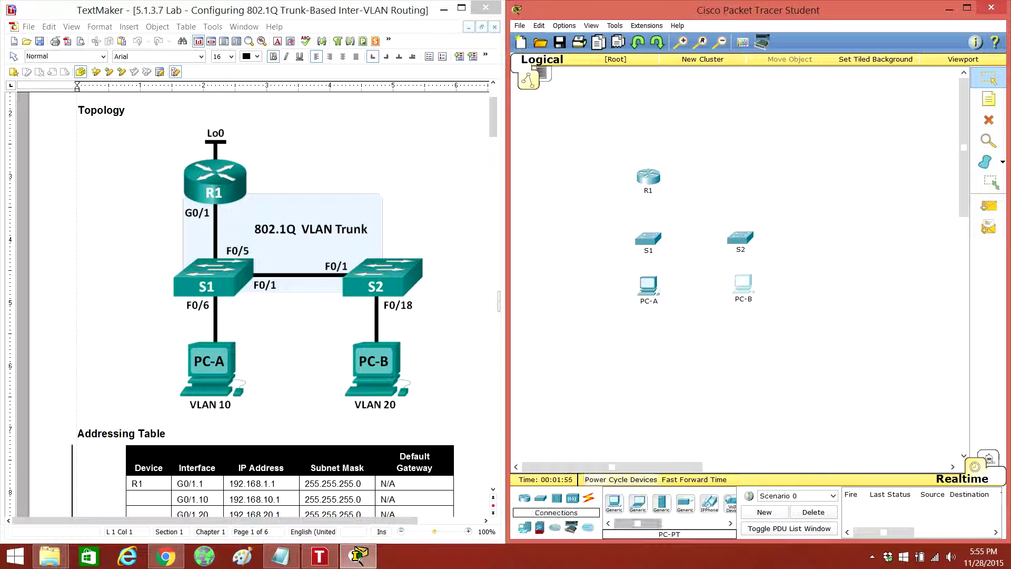
- Connect R1's GigabitEthernet0/1 to S1's FastEthernet0/5 with a copper straight-through cable
click(589, 497)
click(661, 503)
mouse_move(648, 178)
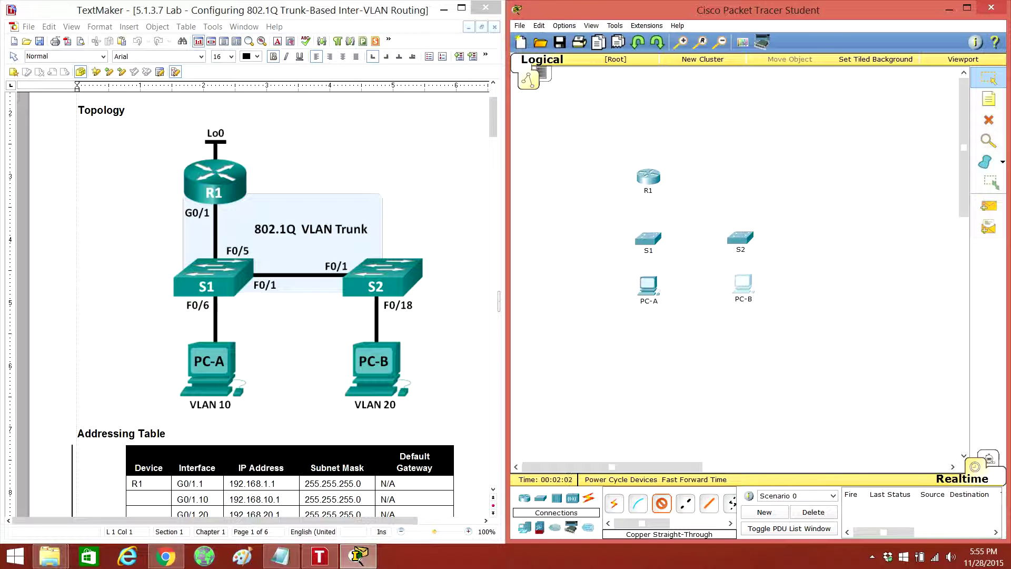
click(647, 177)
click(699, 211)
click(648, 238)
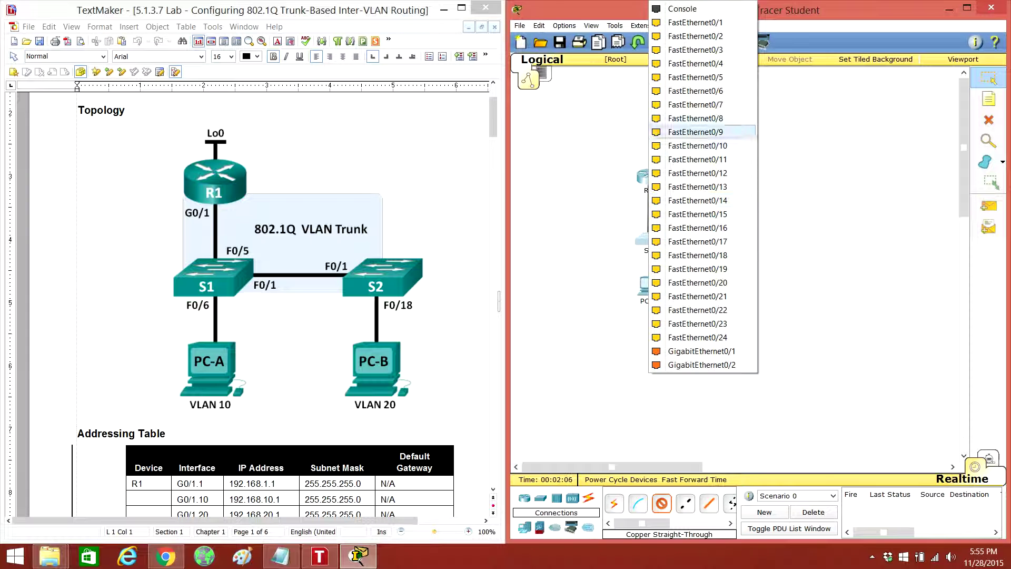
click(695, 77)
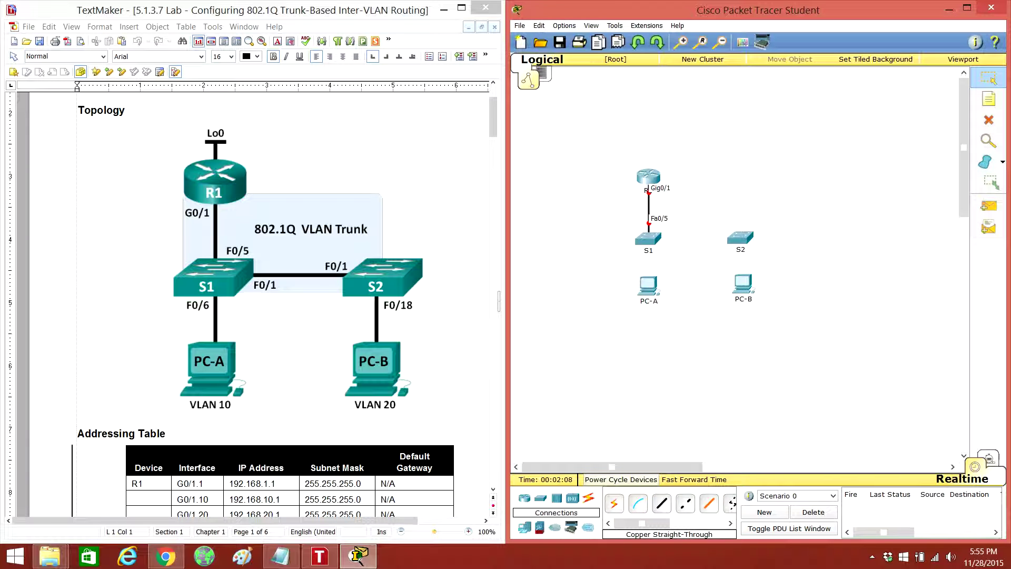
- Connect FastEthernet0/1 on S1 to FastEthernet0/1 on S2 with a copper cross-over cable
click(685, 503)
click(649, 238)
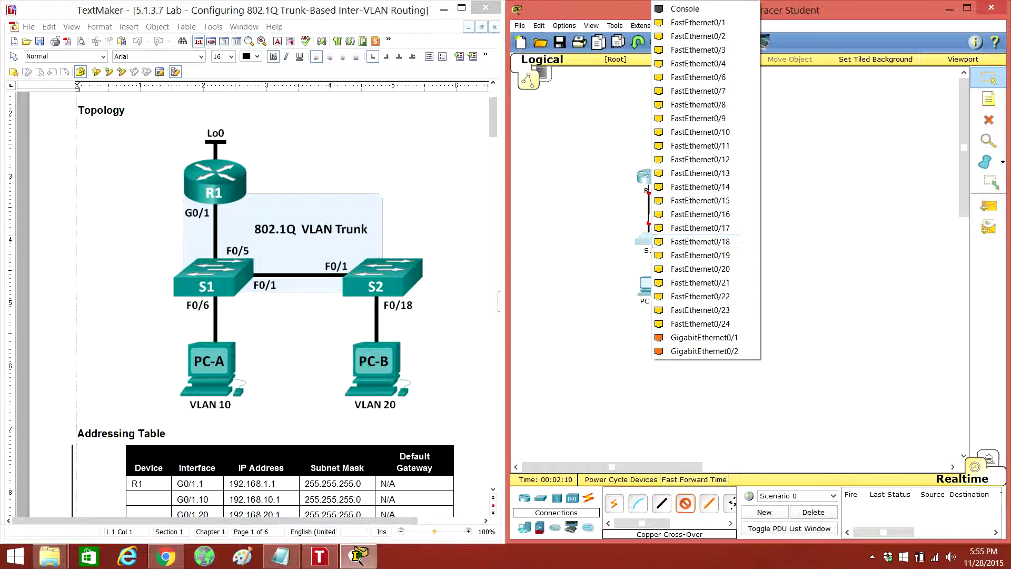
click(696, 24)
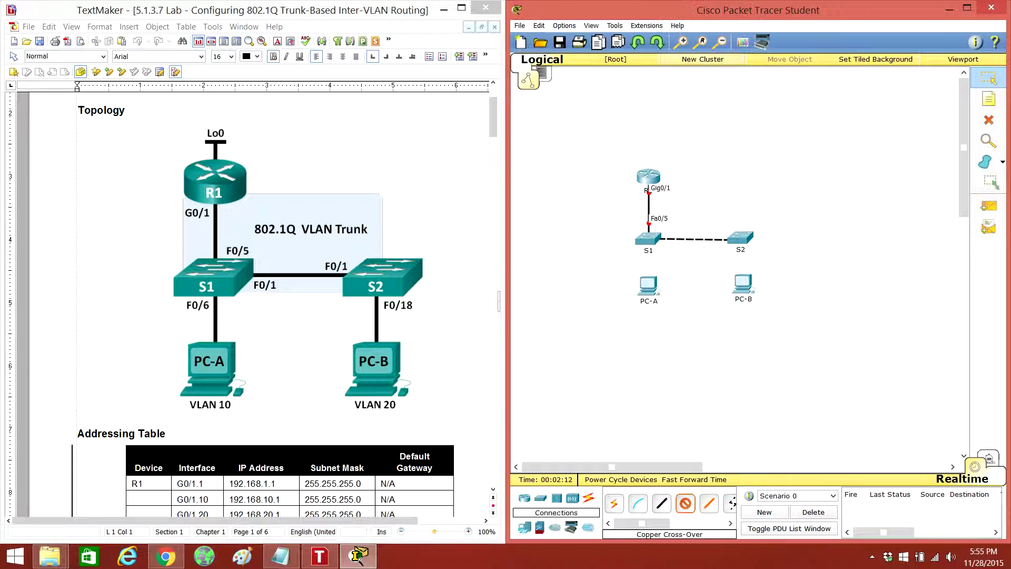
click(737, 237)
click(785, 22)
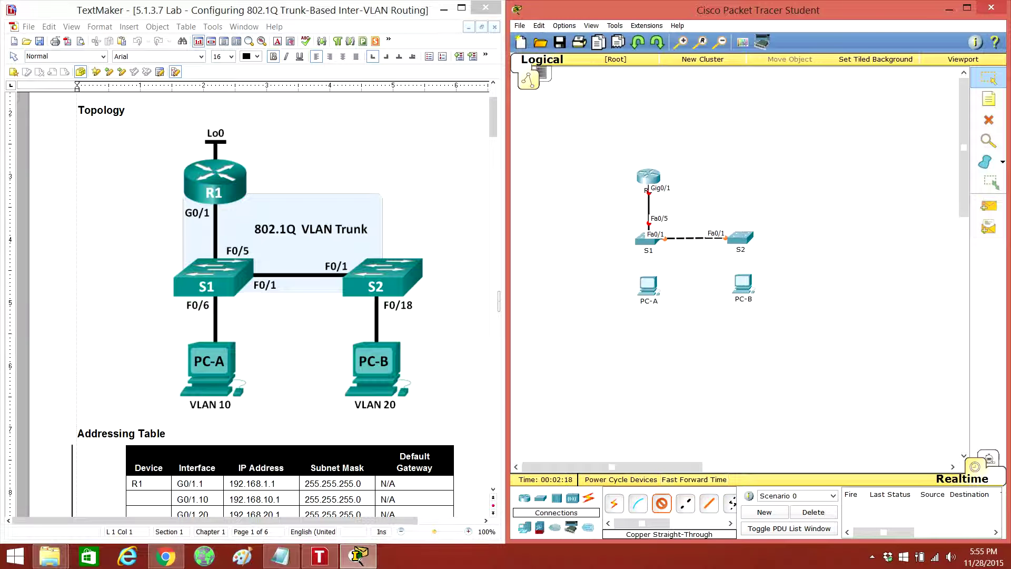
- Connect S1's FastEthernet0/6 to PC-A's FastEthernet0 with a copper straight-through cable
click(648, 240)
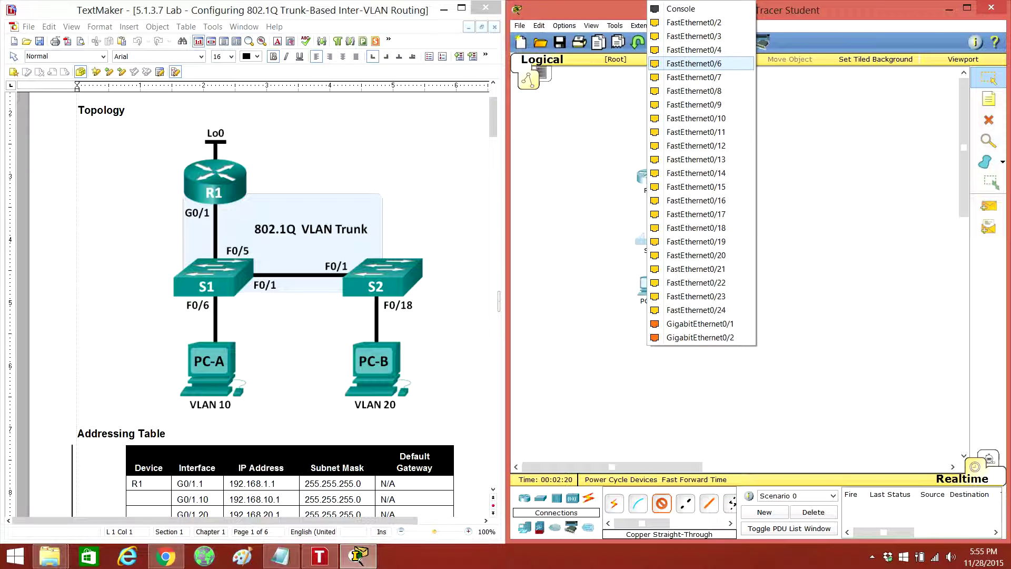
click(690, 63)
click(649, 284)
click(679, 296)
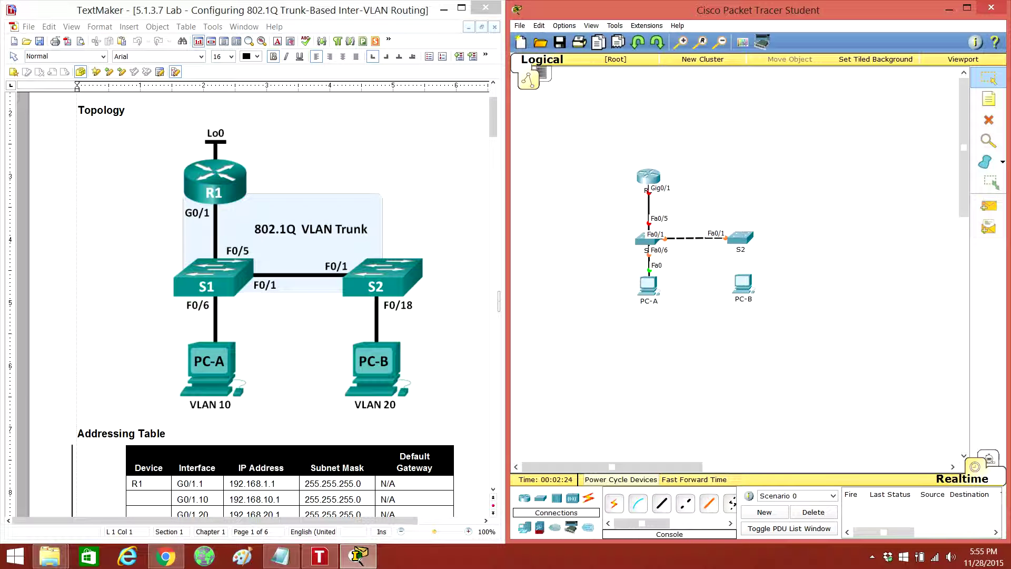
- Connect S2's FastEthernet0/18 to PC-B's FastEthernet0 with a copper straight-through cable
click(662, 503)
click(740, 238)
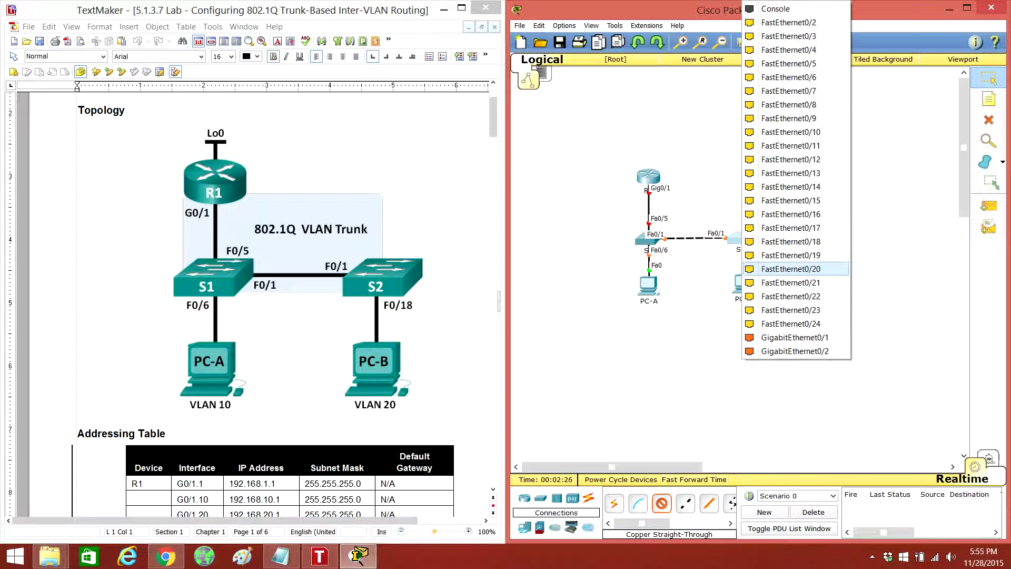
click(790, 241)
click(743, 283)
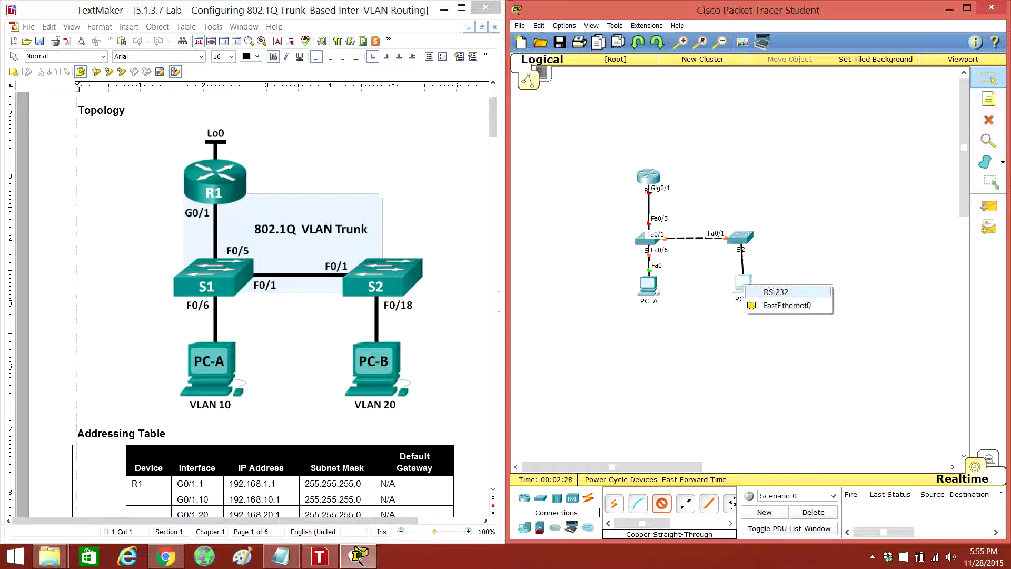
click(790, 305)
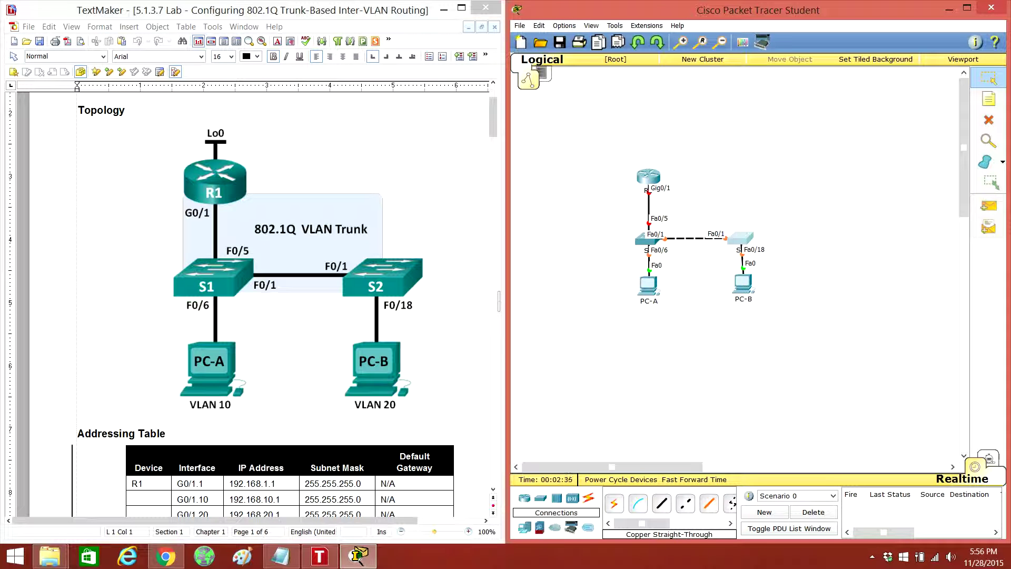
- Bring up the lab's addressing table and open R1's command line interface beside the document
drag(494, 124, 493, 234)
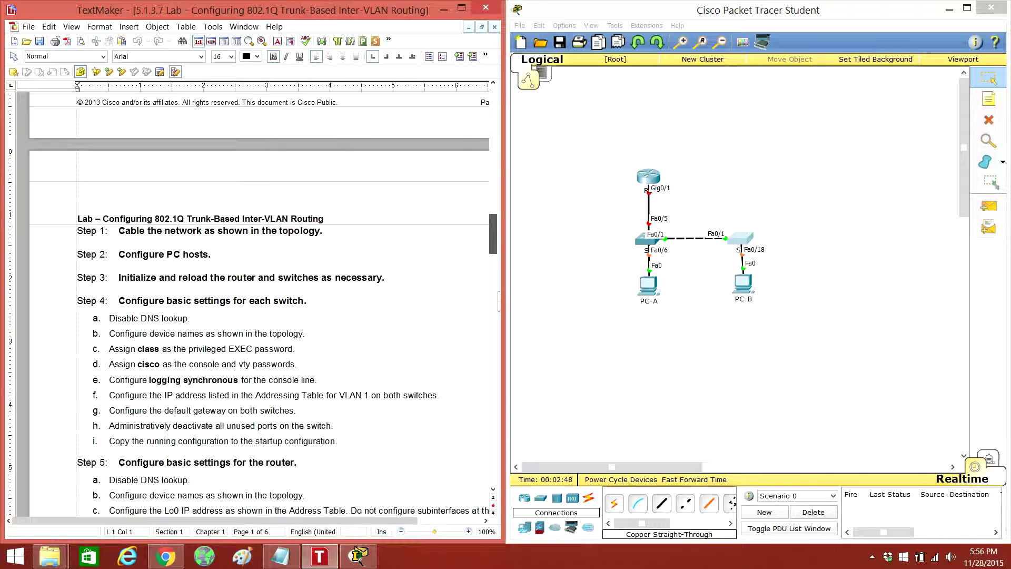
drag(493, 233, 493, 138)
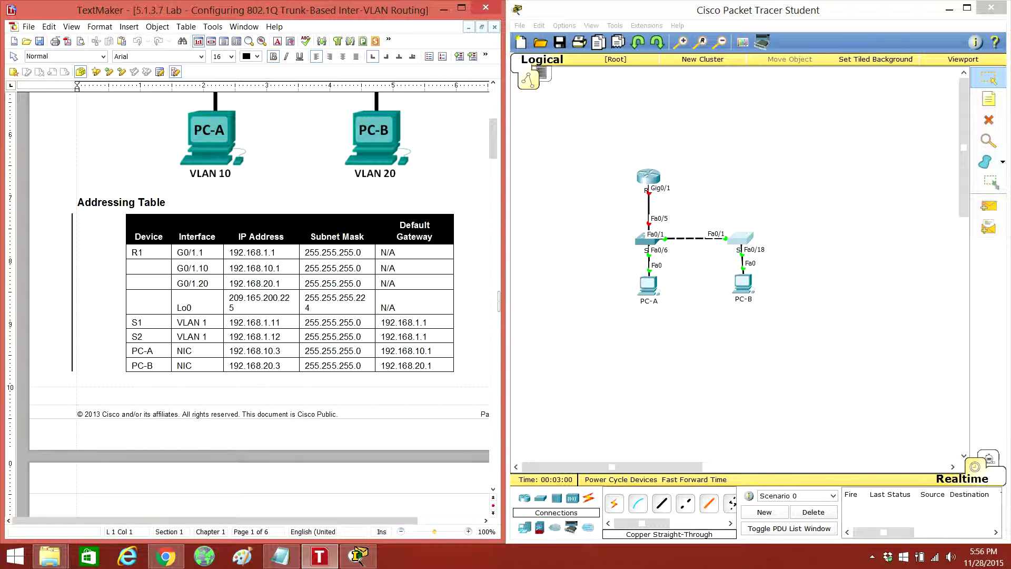
click(649, 176)
click(437, 170)
drag(448, 153, 571, 145)
key(super+Right)
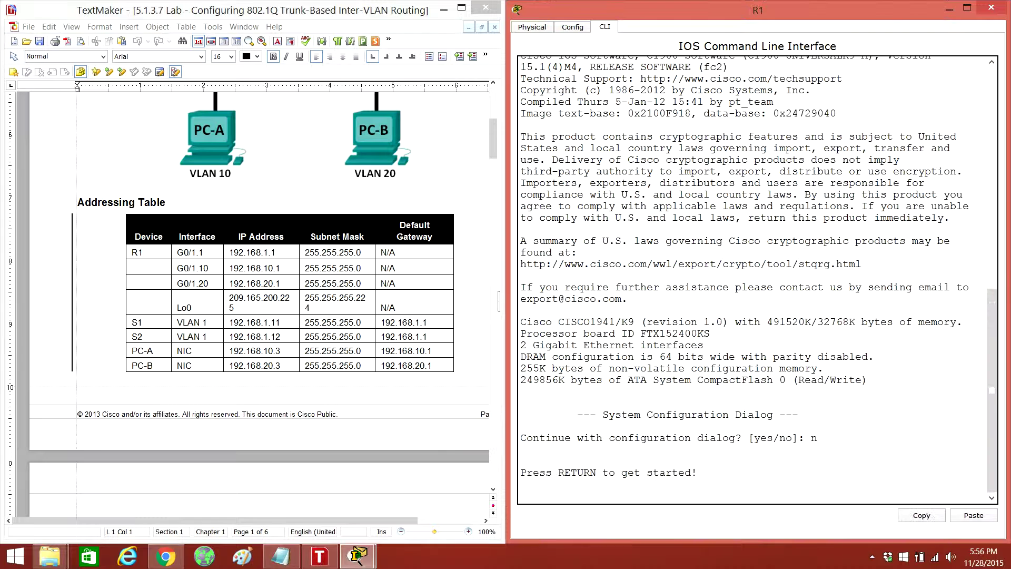
- Enter global configuration mode on the router and set its hostname to R1
key(Return)
text(en)
key(Return)
text(config t)
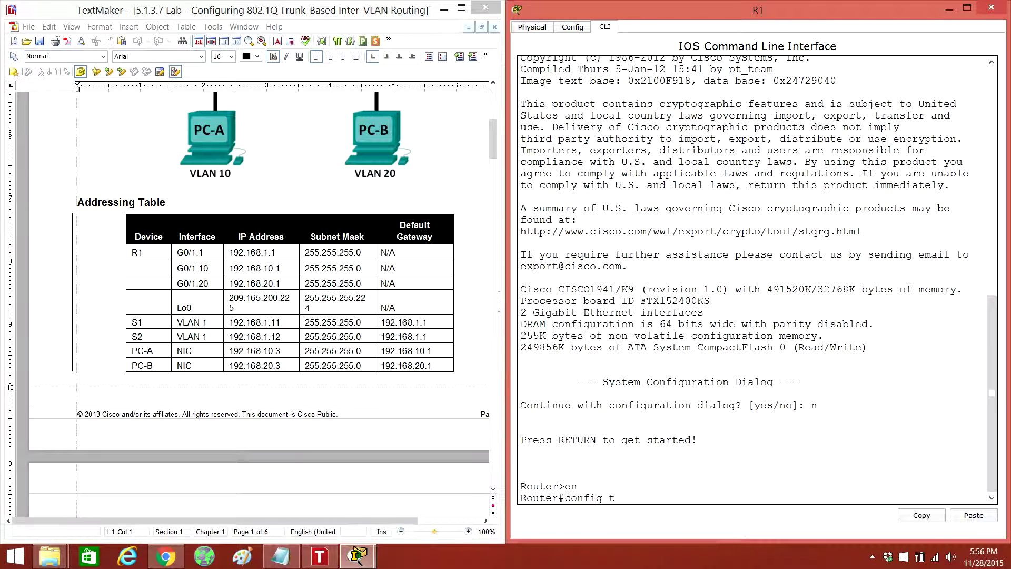
key(Return)
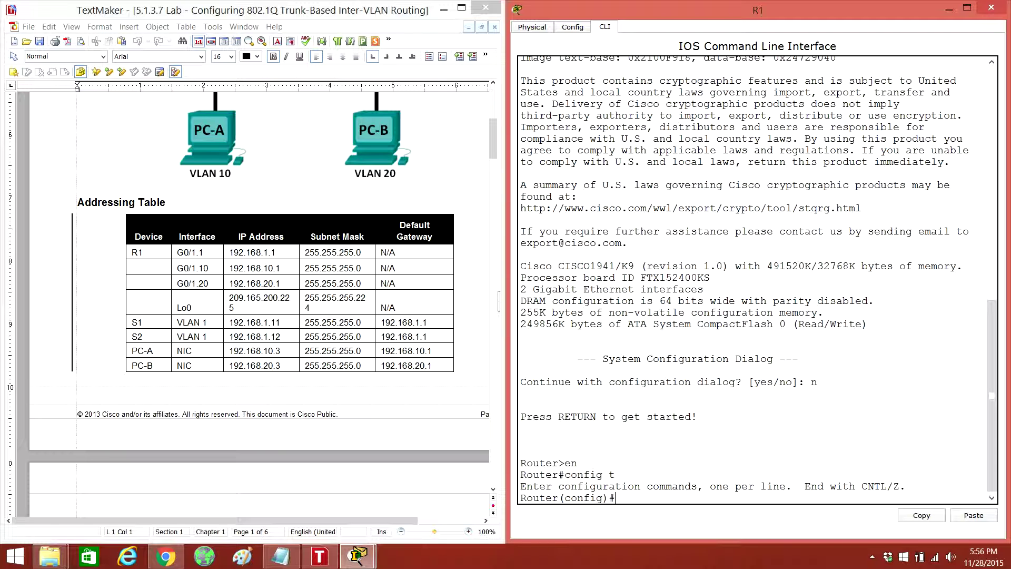
text(hos)
key(Tab)
text(R1)
key(Return)
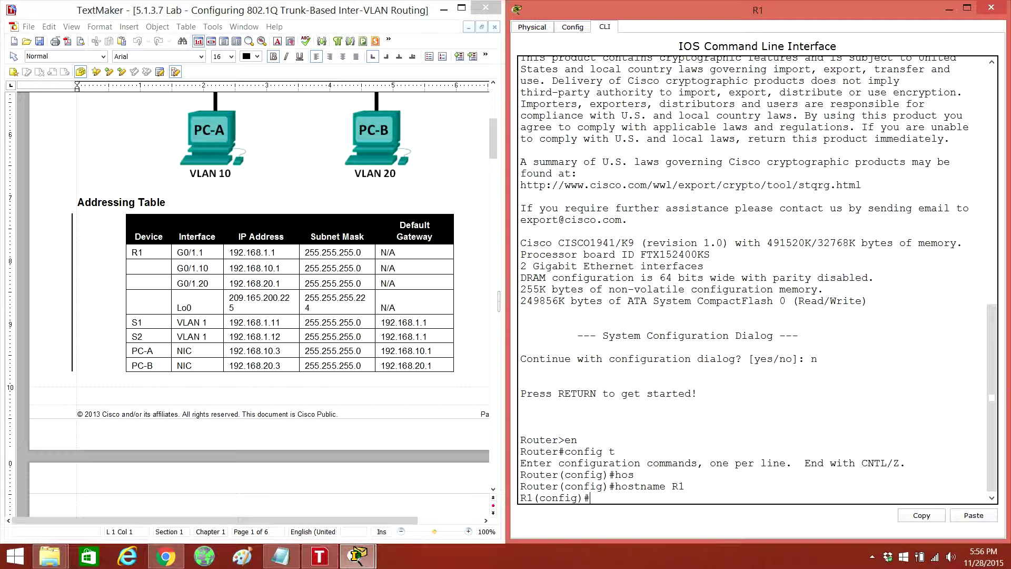
- Create the loopback interface lo0 on R1 and enter its interface configuration
text(o0)
key(BackSpace)
key(BackSpace)
key(BackSpace)
text(int lo0)
key(Return)
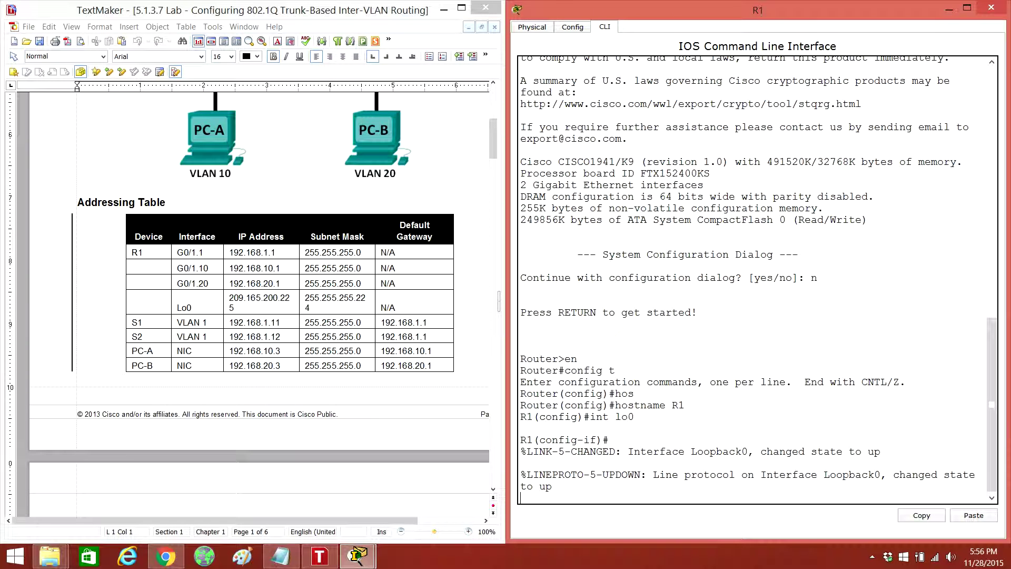
- Assign IP address 209.165.200.225 with mask 255.255.255.224 to R1's loopback interface
key(Return)
text(ig-if)#i[)
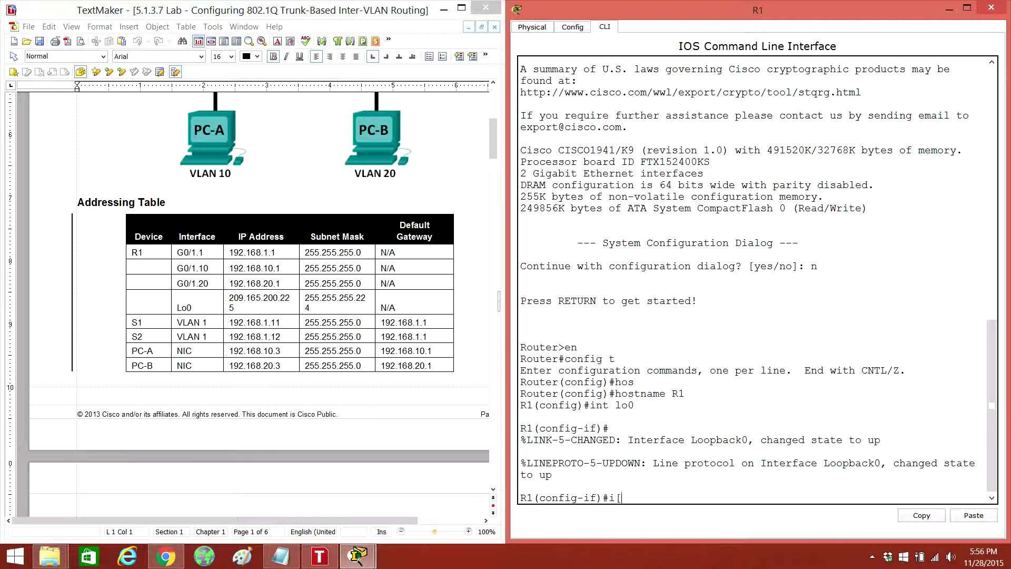
text(p add)
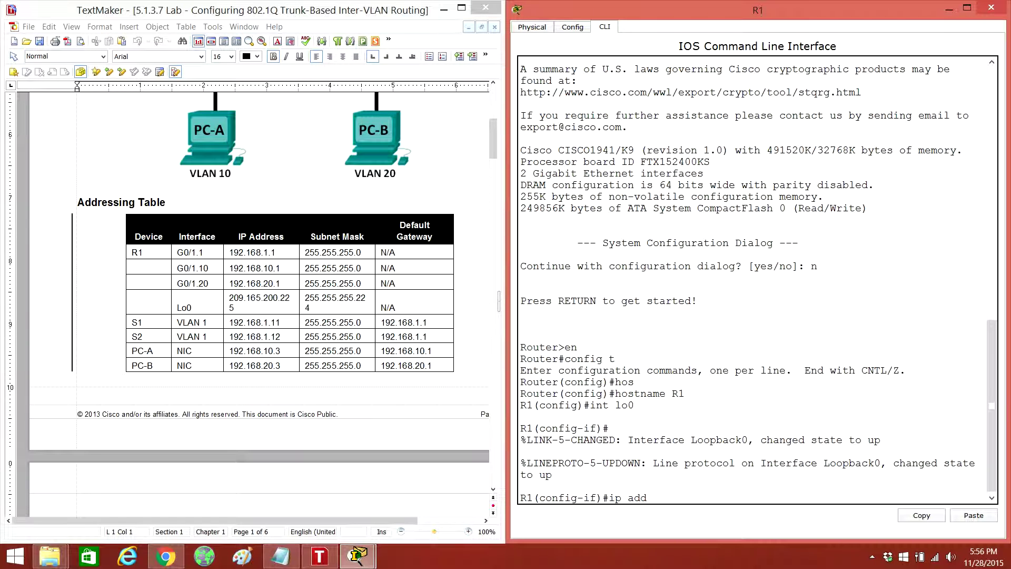
key(Tab)
text(209)
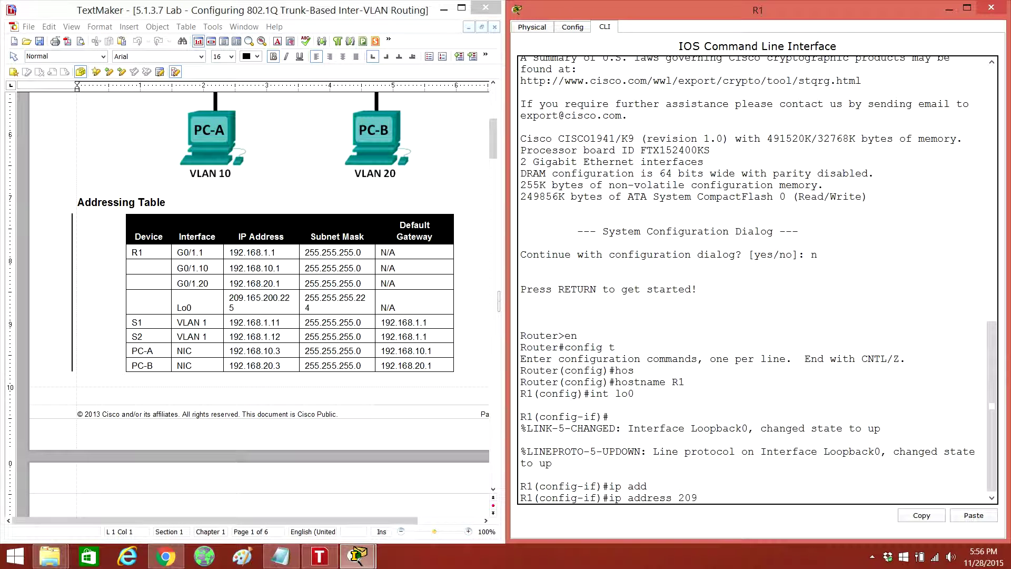
text(.165.2)
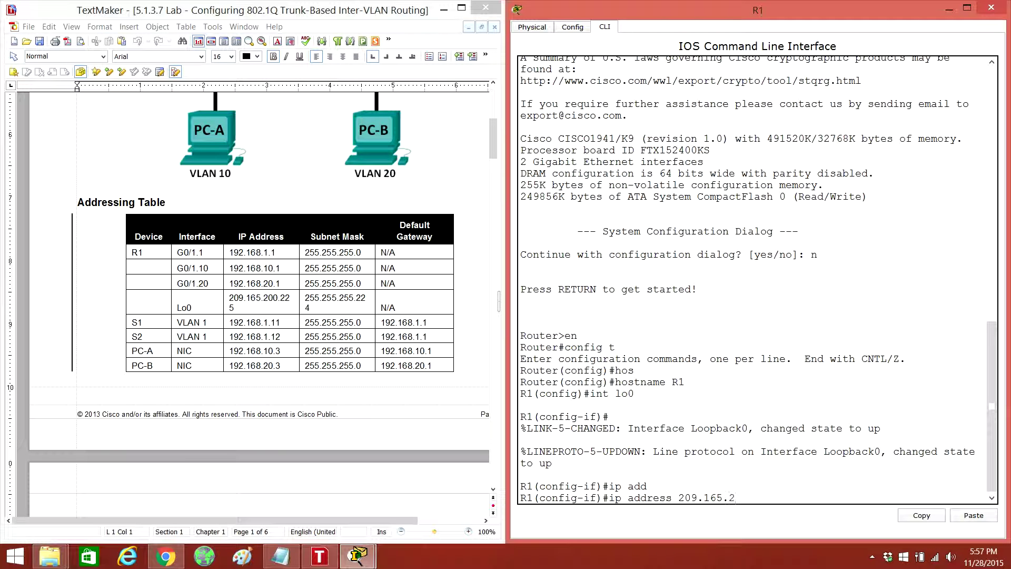
text(00.225 255.255.255.224)
key(Return)
- Enable the loopback interface with no shutdown and return to global configuration mode
text(no sh)
key(Return)
text(ex)
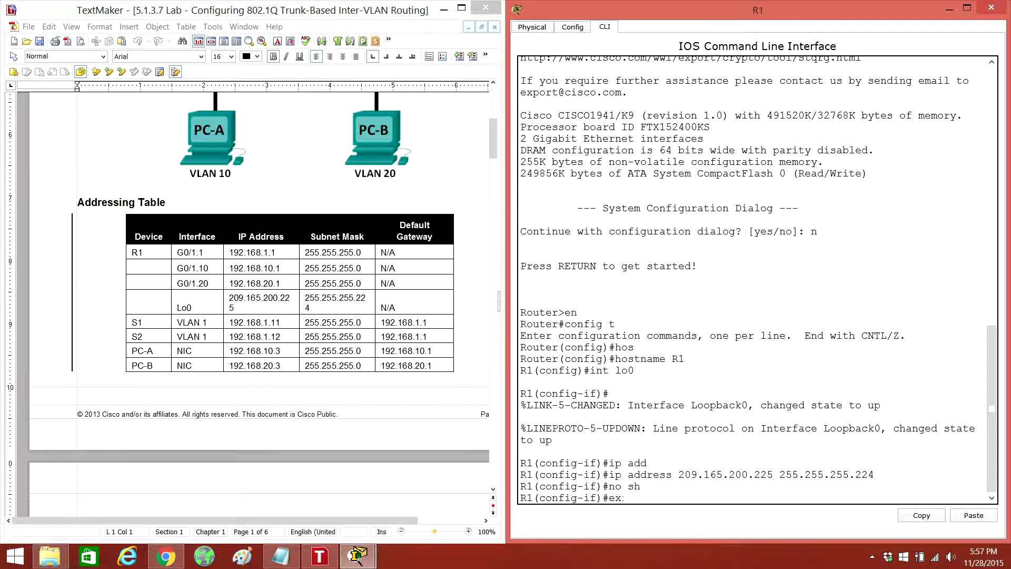
text(it)
key(Return)
- Enable interface GigabitEthernet 0/1 on R1 with no shutdown
text(int gig 0/1)
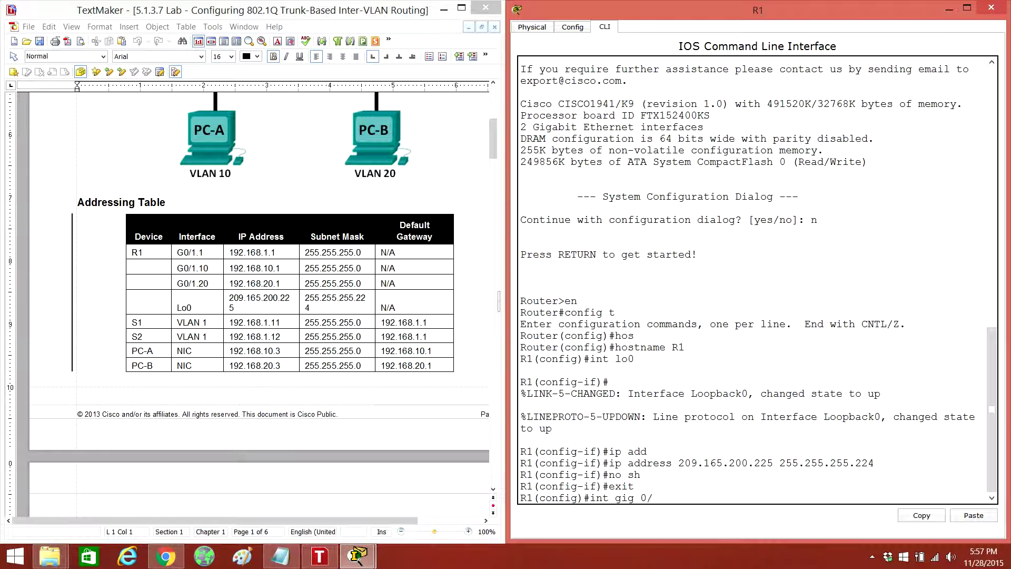
key(Return)
text(no sh)
key(Return)
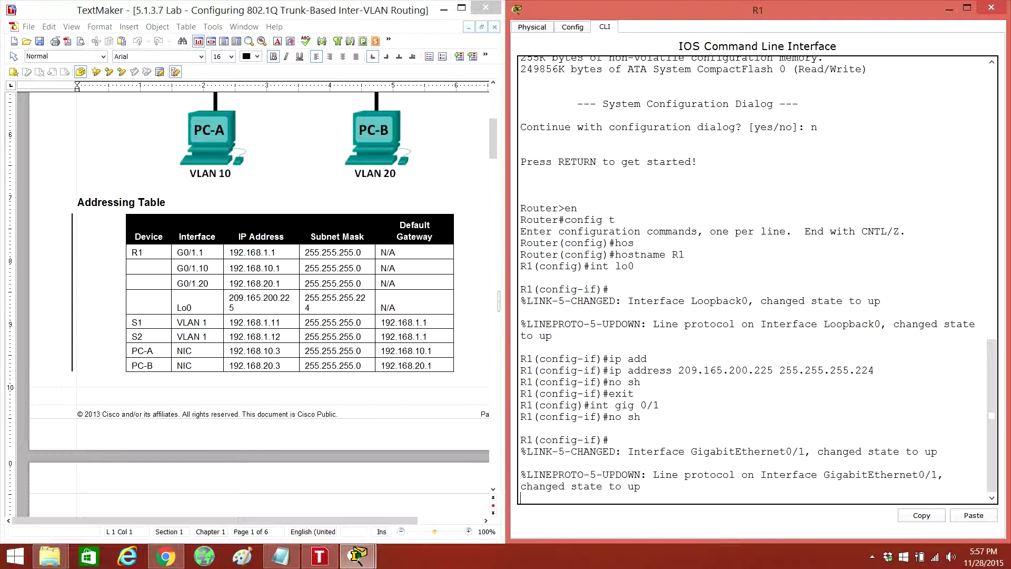
- Look up the Router R1 subinterface commands near the end of the lab document
click(494, 302)
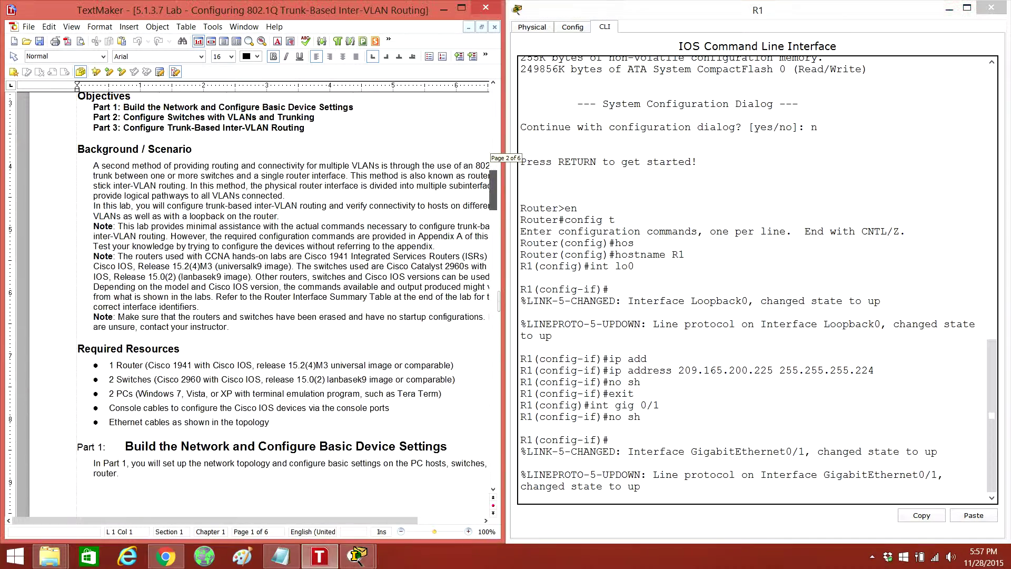
drag(494, 301, 494, 445)
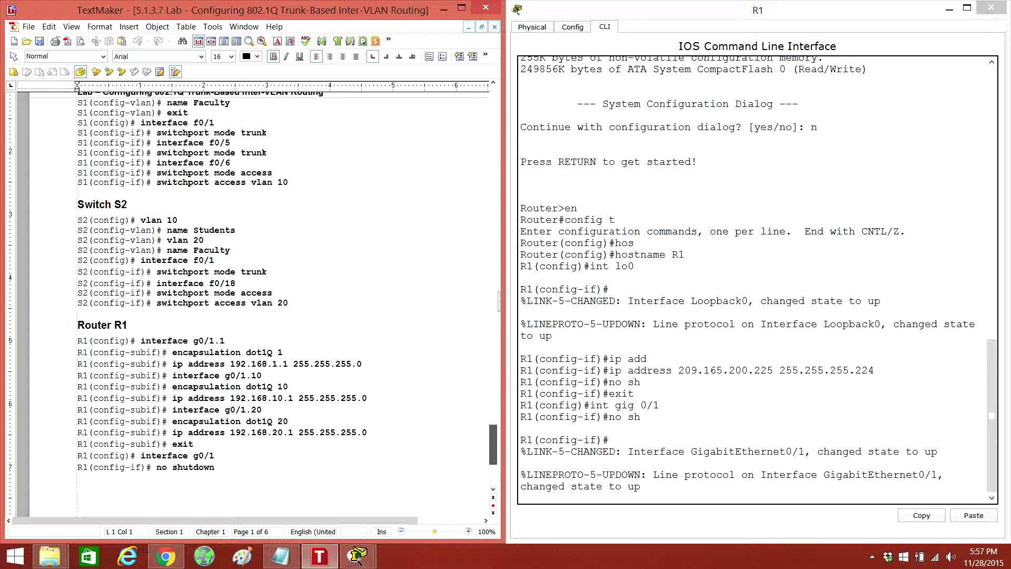
- Create subinterface GigabitEthernet 0/1.1 on R1, following the addressing table in the lab document
drag(494, 445, 494, 108)
click(528, 497)
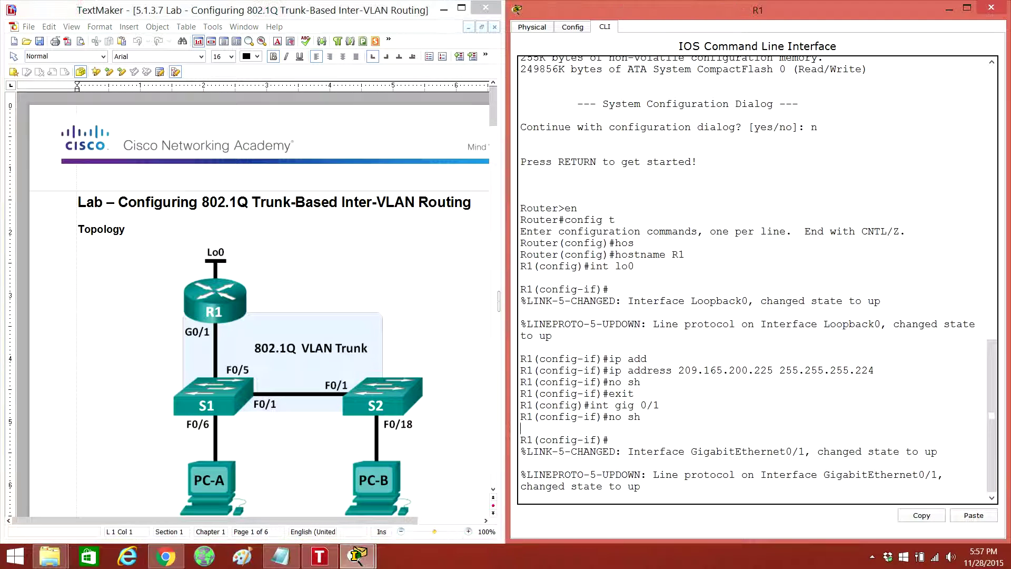
key(Return)
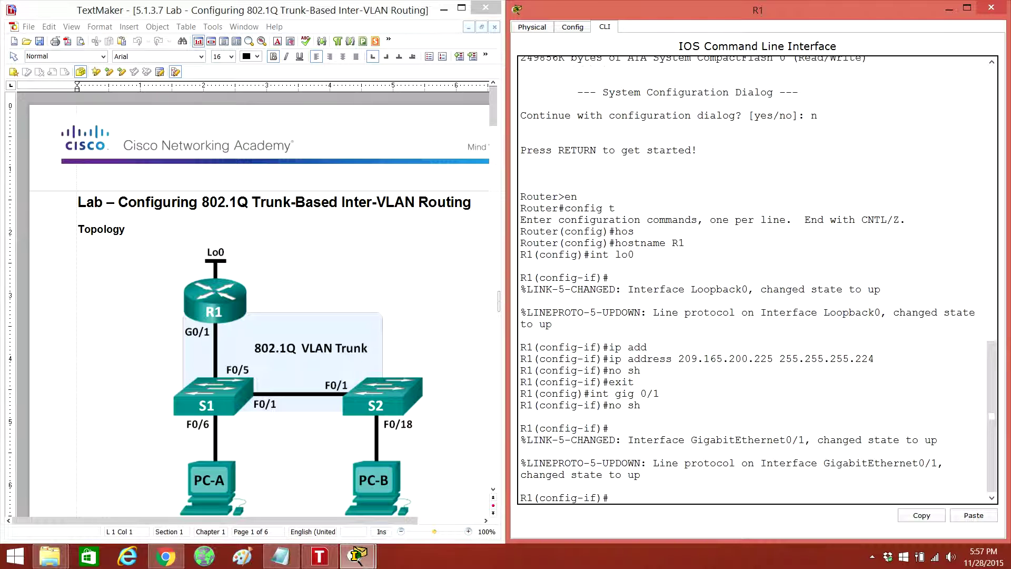
text(in)
key(alt+Tab)
scroll(258, 305, down, 10)
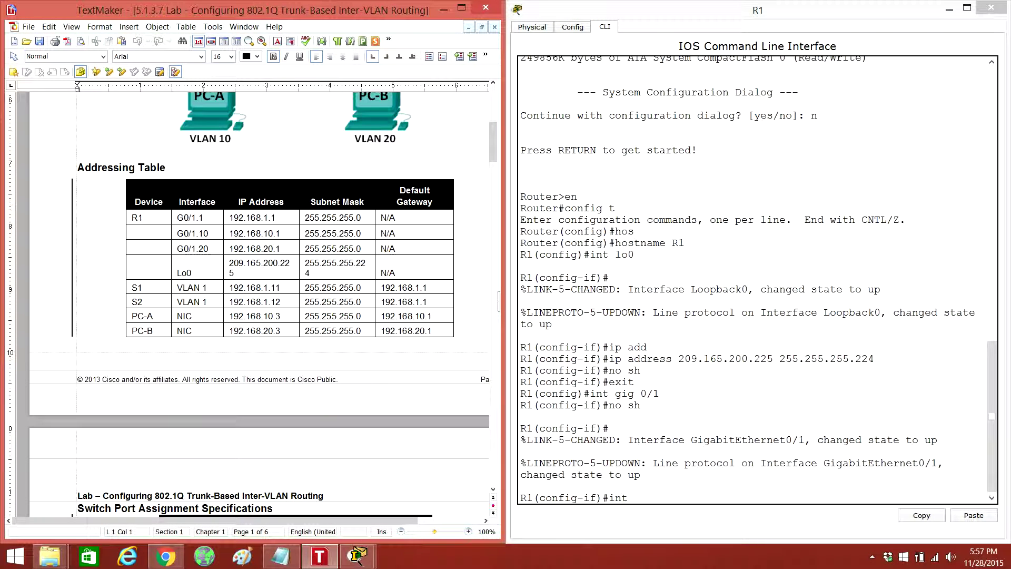
click(189, 218)
text(t)
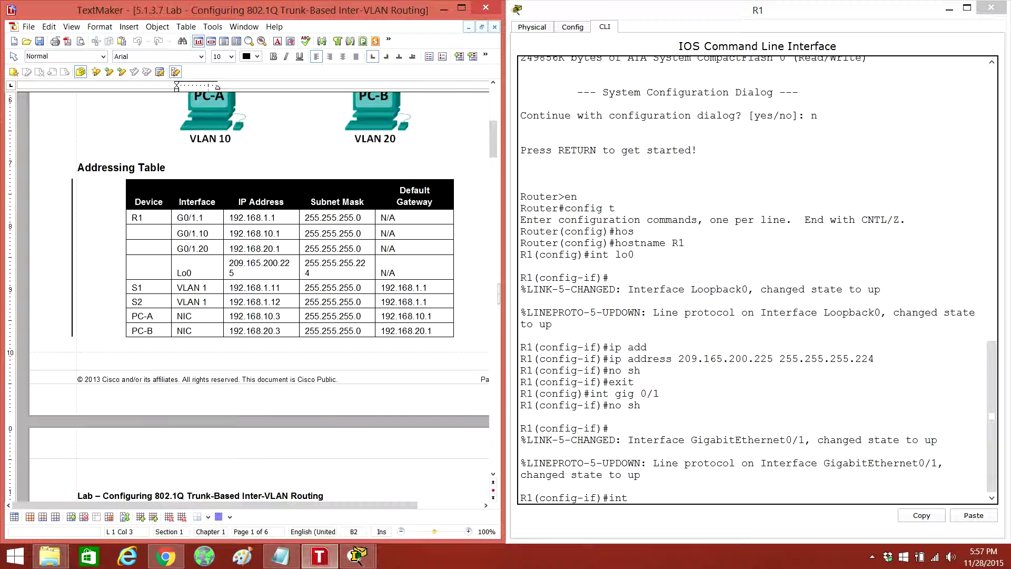
key(alt+Tab)
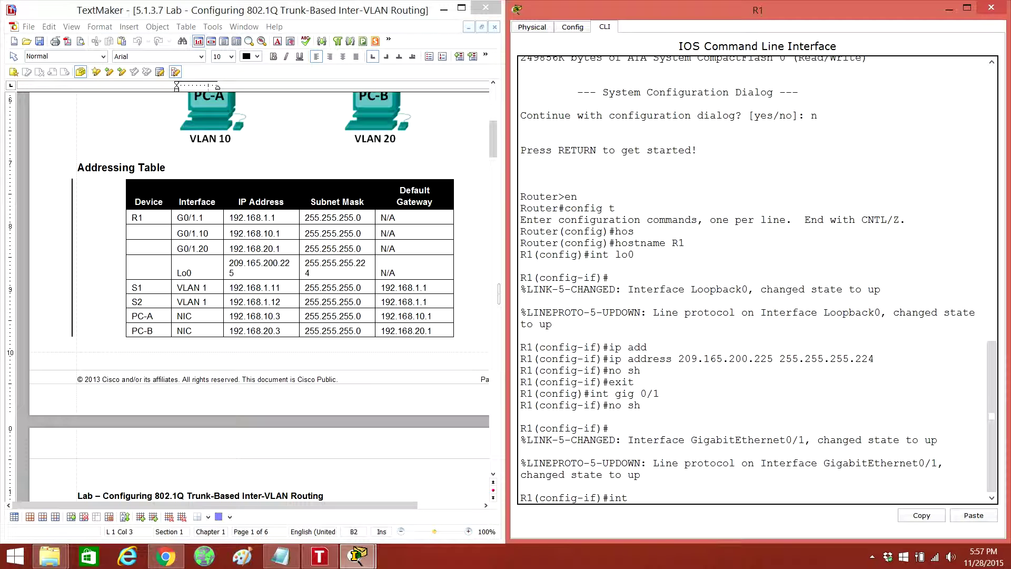
text(gig 0/1)
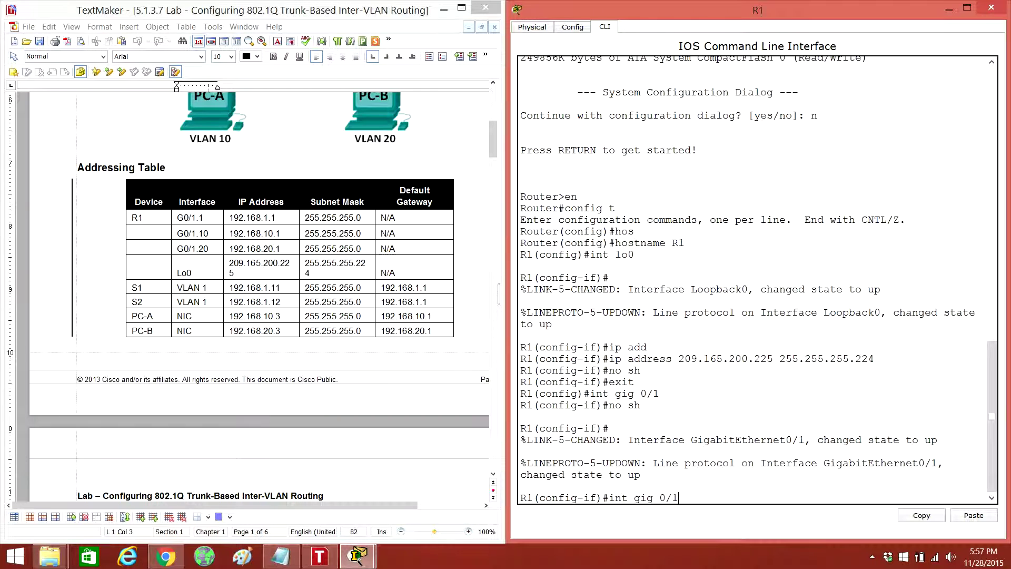
text(.1)
key(Return)
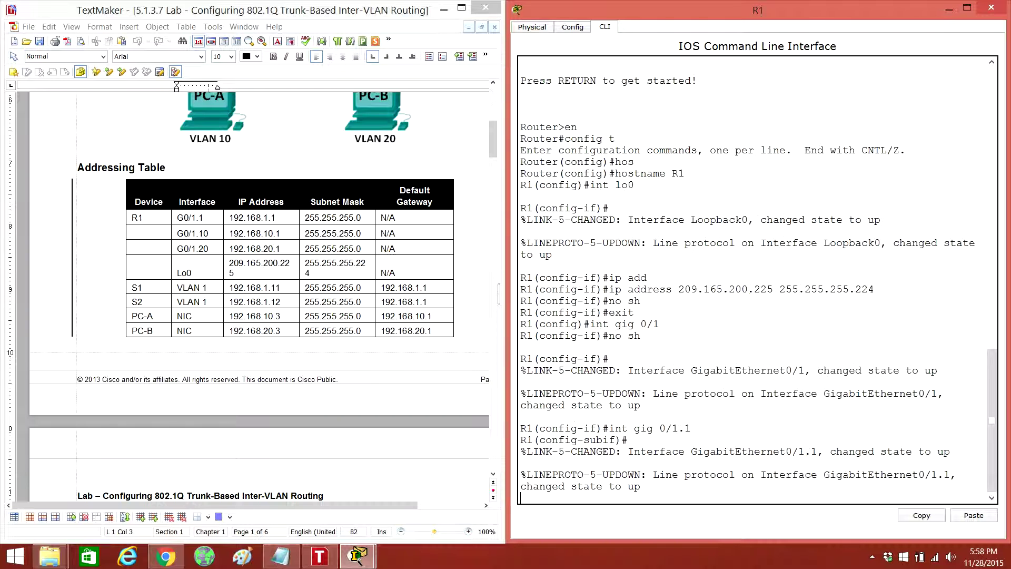
- Set the encapsulation of R1's subinterface 0/1.1 to dot1Q with VLAN 1
text(en)
key(Tab)
text(do)
key(Tab)
text(1)
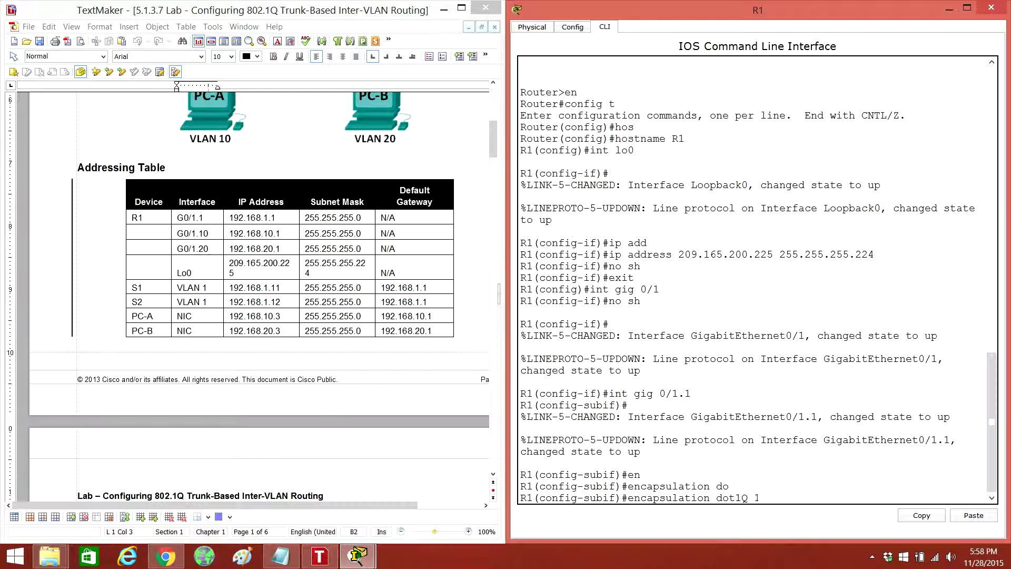
key(Return)
- Assign IP address 192.168.1.1 with mask 255.255.255.0 to subinterface 0/1.1 and enable it with no shutdown
text(ip ad)
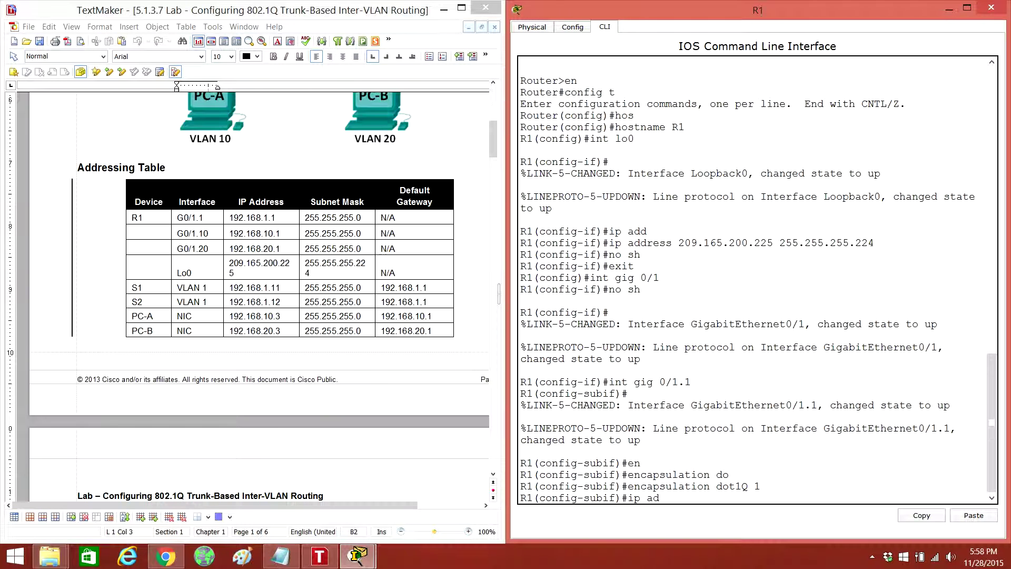
text(d)
key(Tab)
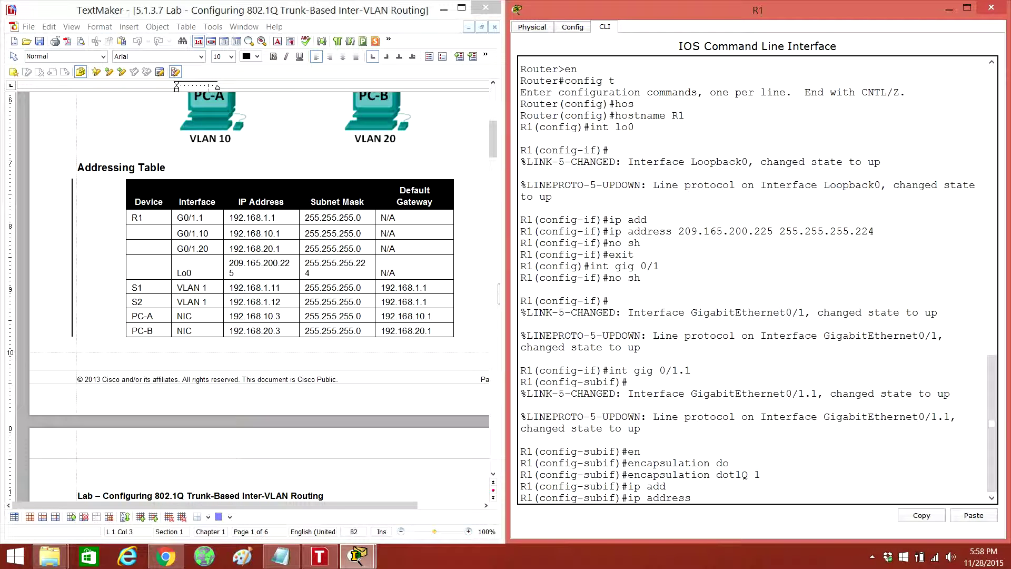
text(192.168.1.1)
text(255.255.255.0)
key(Return)
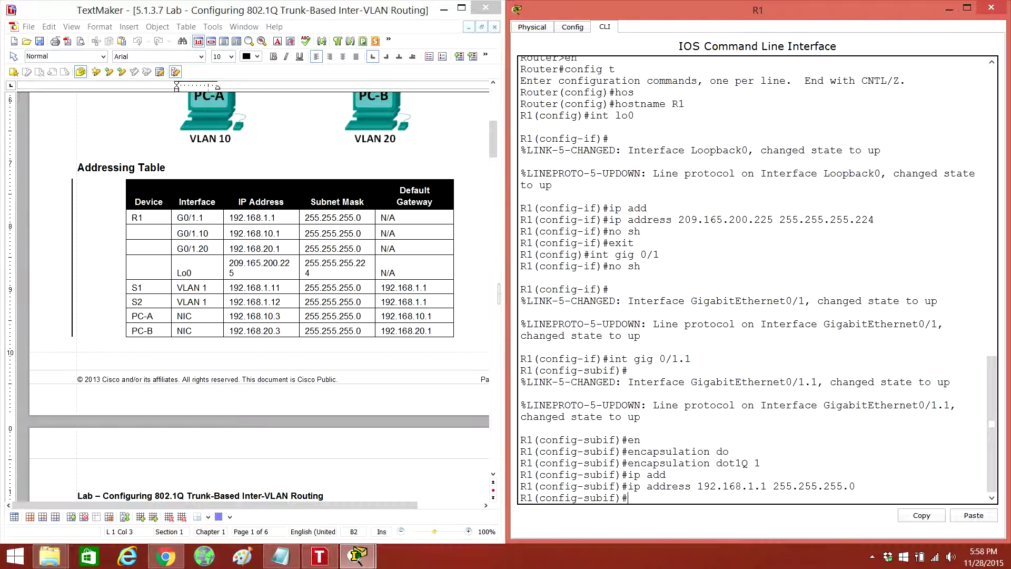
text(no sh)
key(Return)
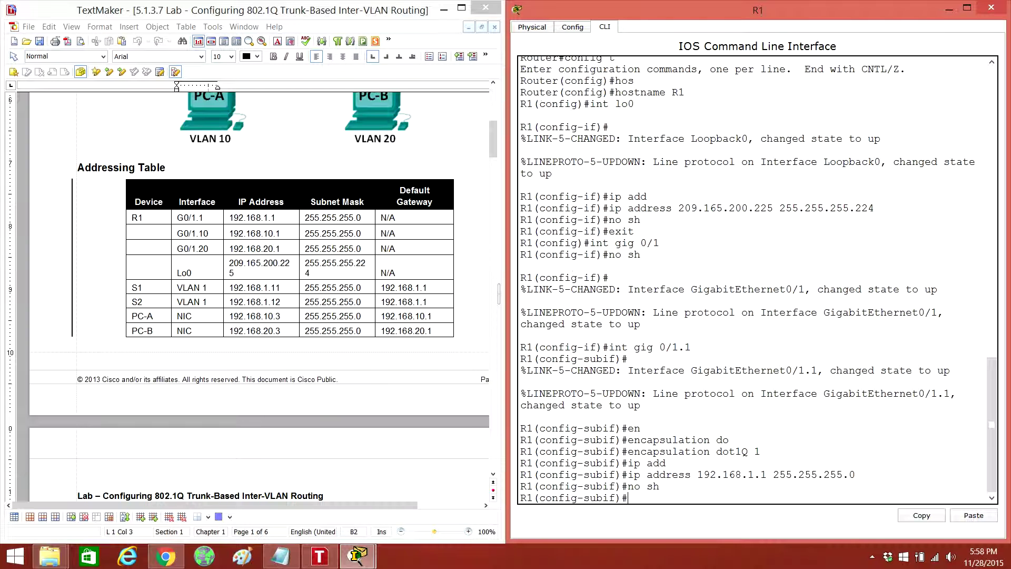
- Create subinterface GigabitEthernet 0/1.10 on R1
text(encapsulation dot1Q 1)
key(Up)
key(Up)
key(Up)
key(Up)
key(Up)
key(Up)
key(Up)
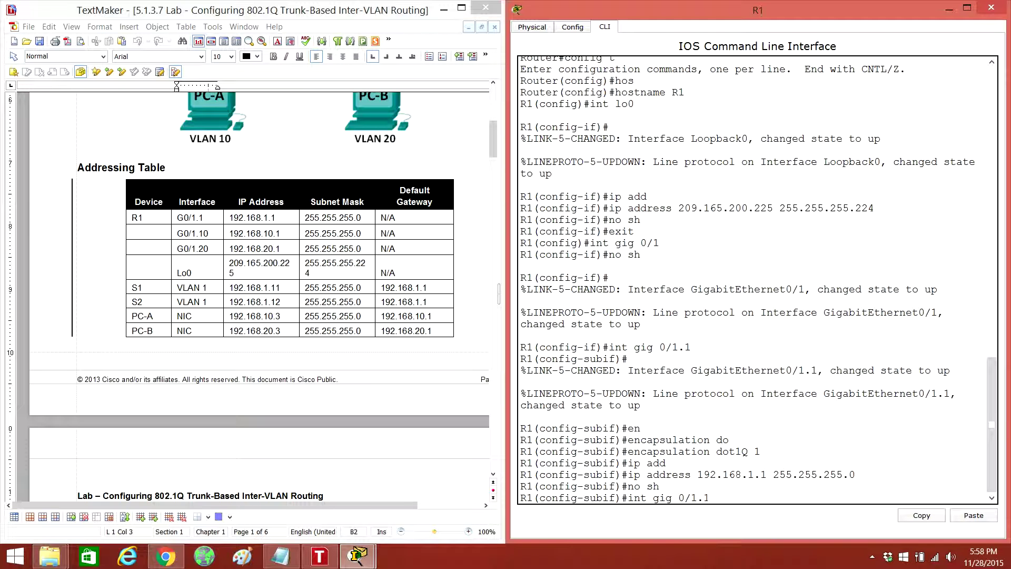
text(10)
key(Return)
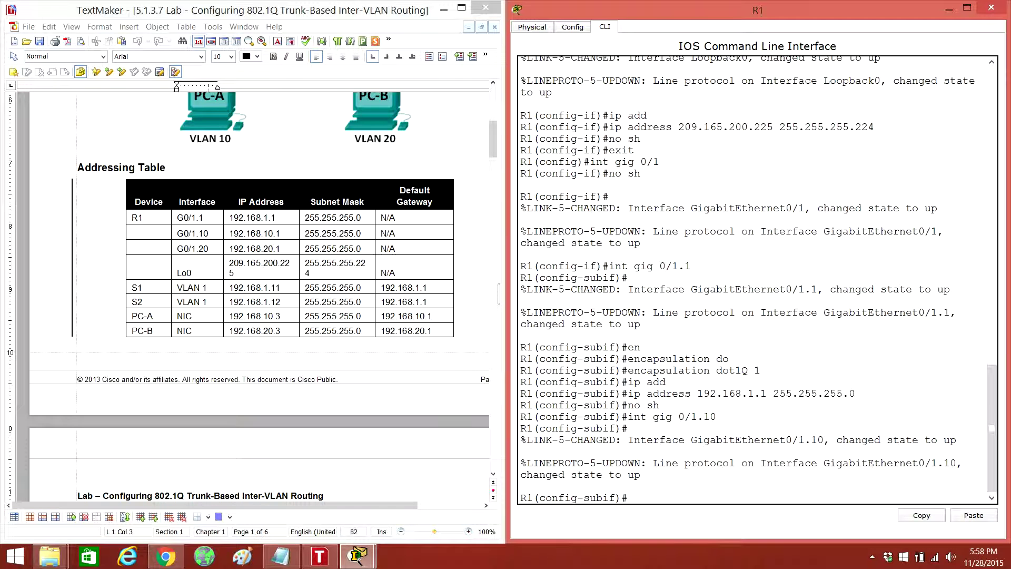
- Set the encapsulation of R1's subinterface 0/1.10 to dot1Q with VLAN 10
text(e)
text(n)
key(Tab)
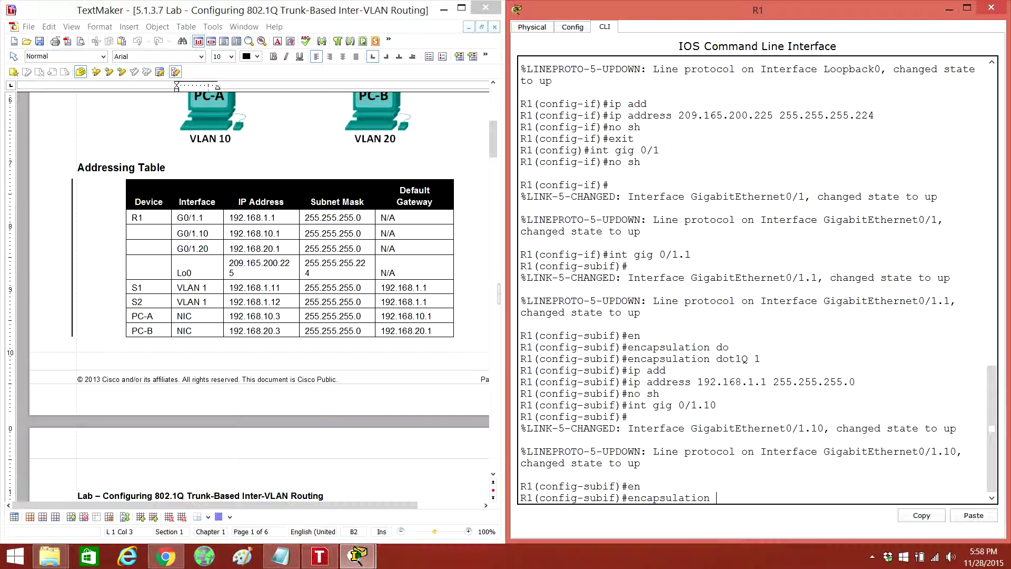
text(do)
key(Tab)
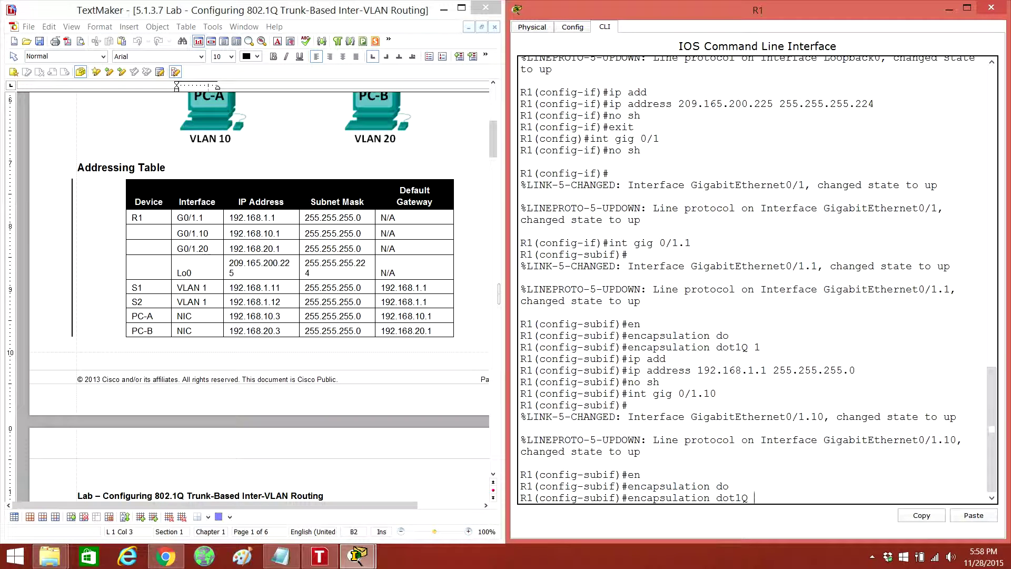
text(10)
key(Return)
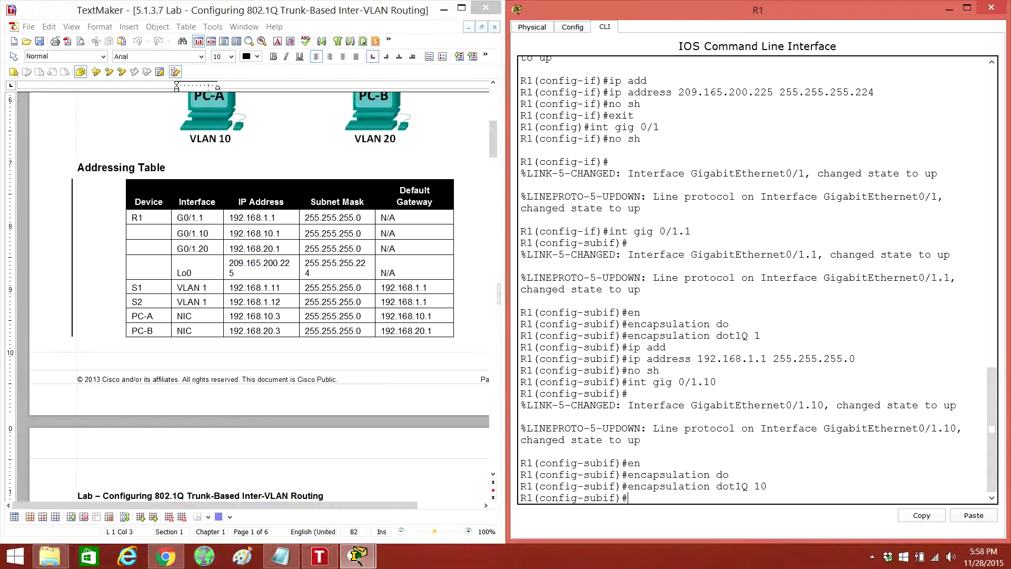
- Assign IP address 192.168.10.1 with mask 255.255.255.0 to R1's subinterface 0/1.10
key(Up)
key(Up)
key(Up)
key(Up)
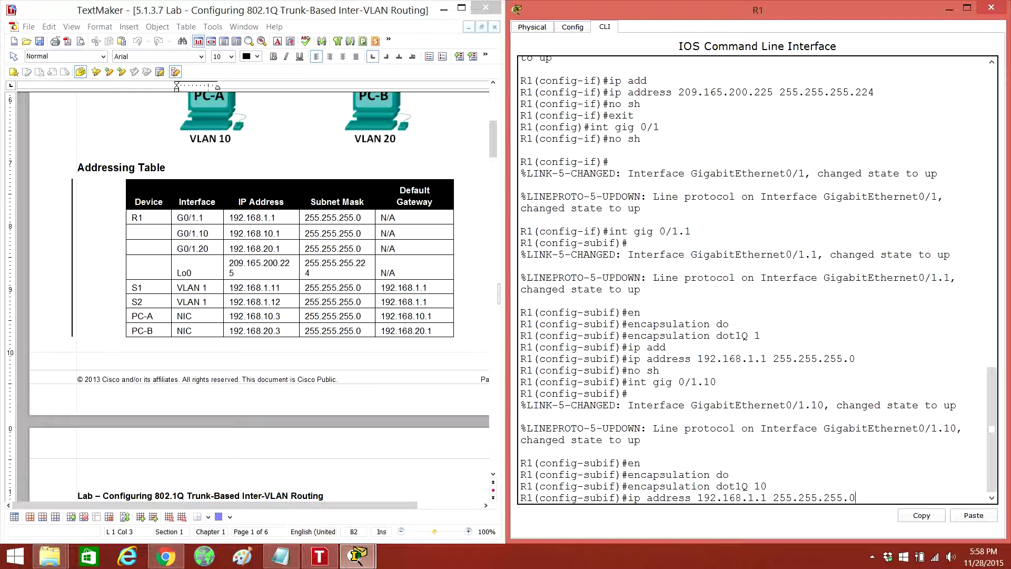
key(Left)
key(Left)
key(Left)
key(Left)
key(Left)
key(Left)
key(Left)
key(Left)
key(Left)
key(Left)
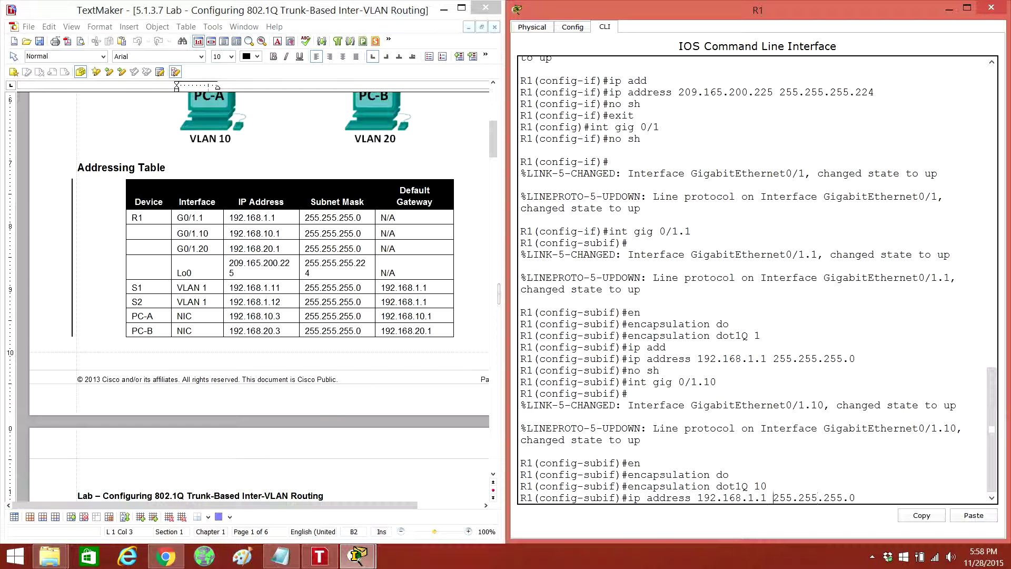
text(0)
key(Return)
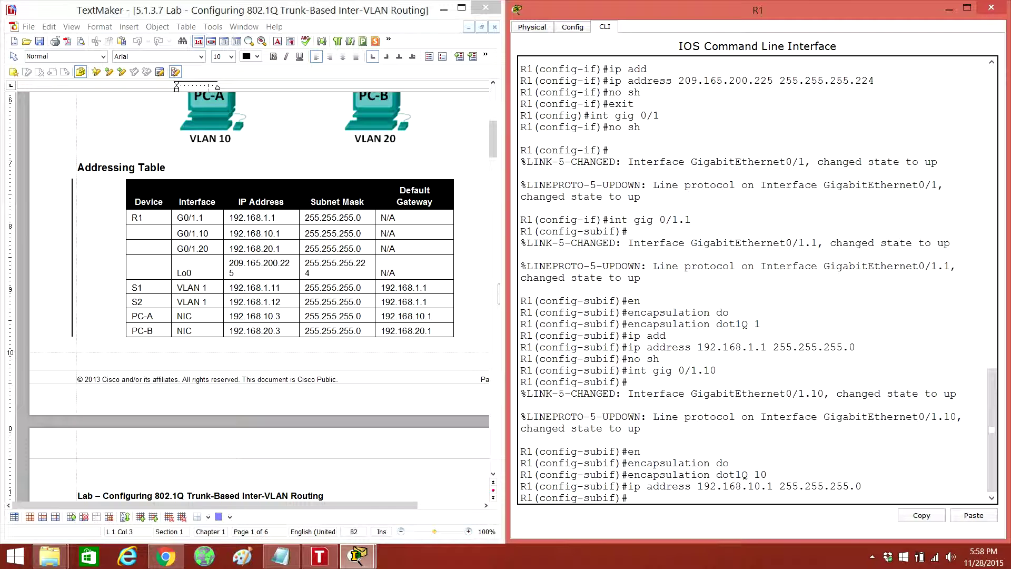
- Create subinterface GigabitEthernet 0/1.20 on R1
text(int gig 0/1.10)
key(BackSpace)
key(BackSpace)
text(20)
key(Return)
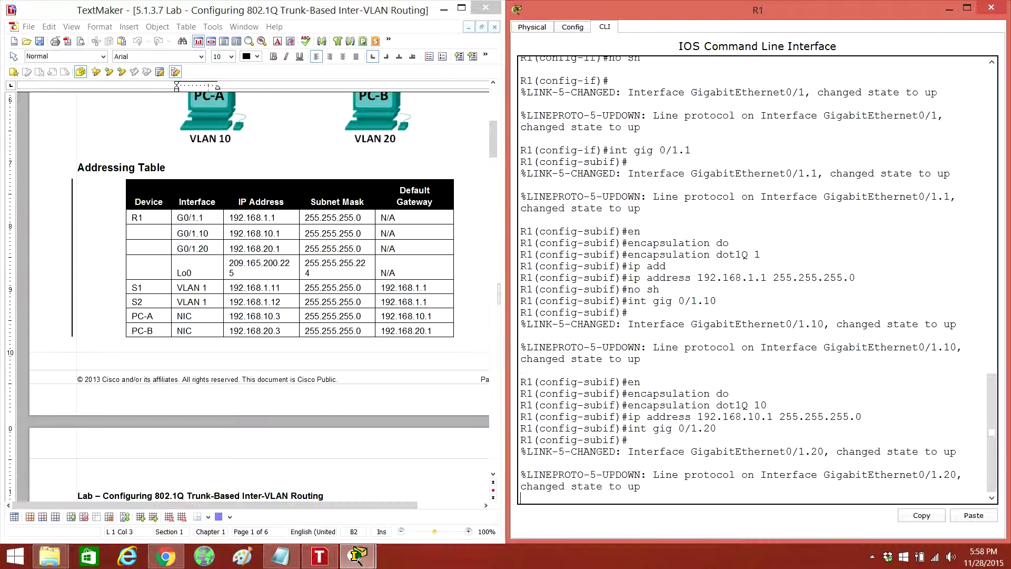
- Set the encapsulation of R1's subinterface 0/1.20 to dot1Q with VLAN 20
key(Up)
key(Up)
key(Up)
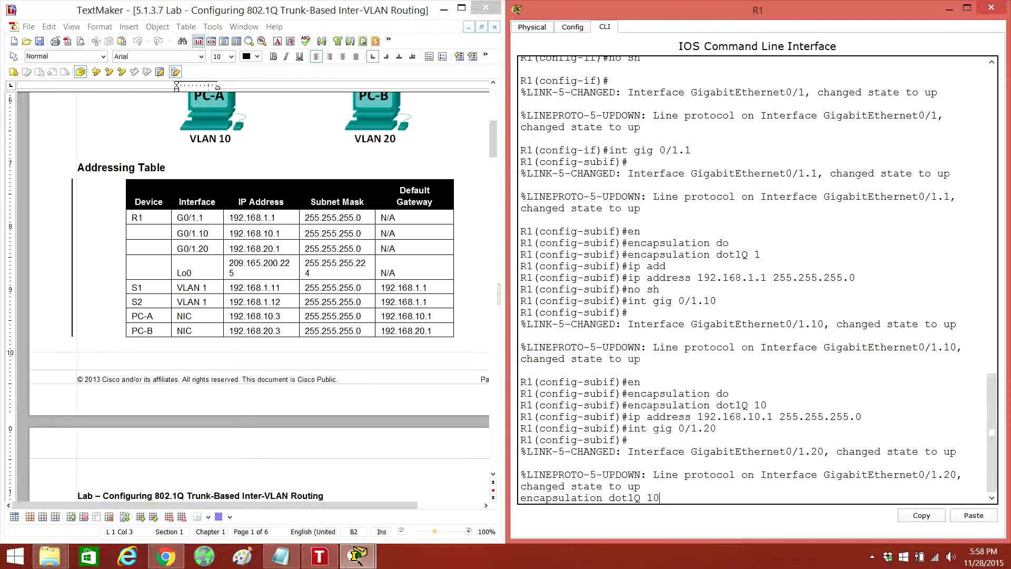
key(BackSpace)
key(BackSpace)
text(20)
key(Return)
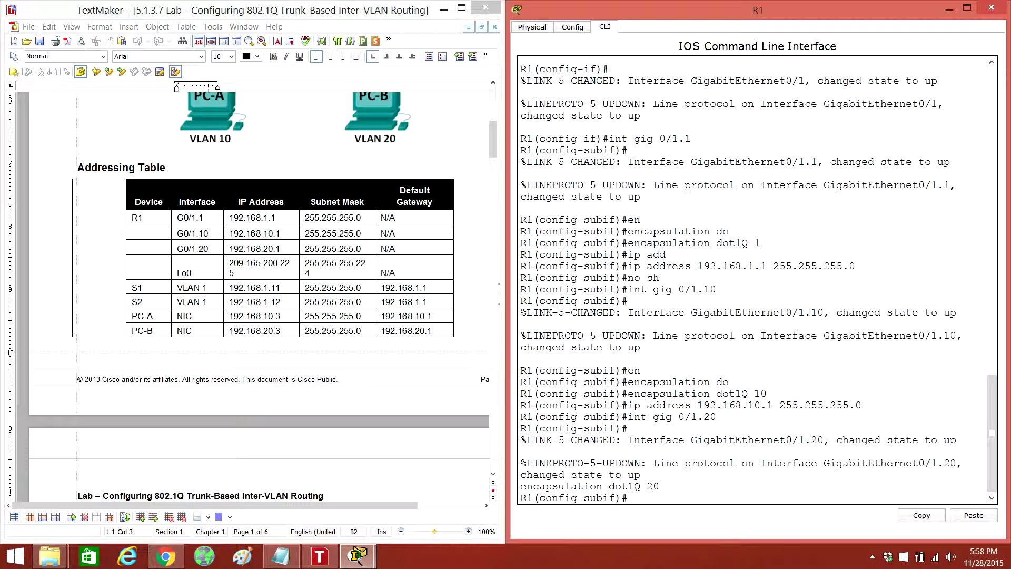
- Assign IP address 192.168.20.1 with mask 255.255.255.0 to R1's subinterface 0/1.20
key(Up)
key(Up)
key(Up)
key(Left)
key(Left)
key(Left)
key(Left)
key(Left)
key(Left)
key(Left)
key(Left)
key(Left)
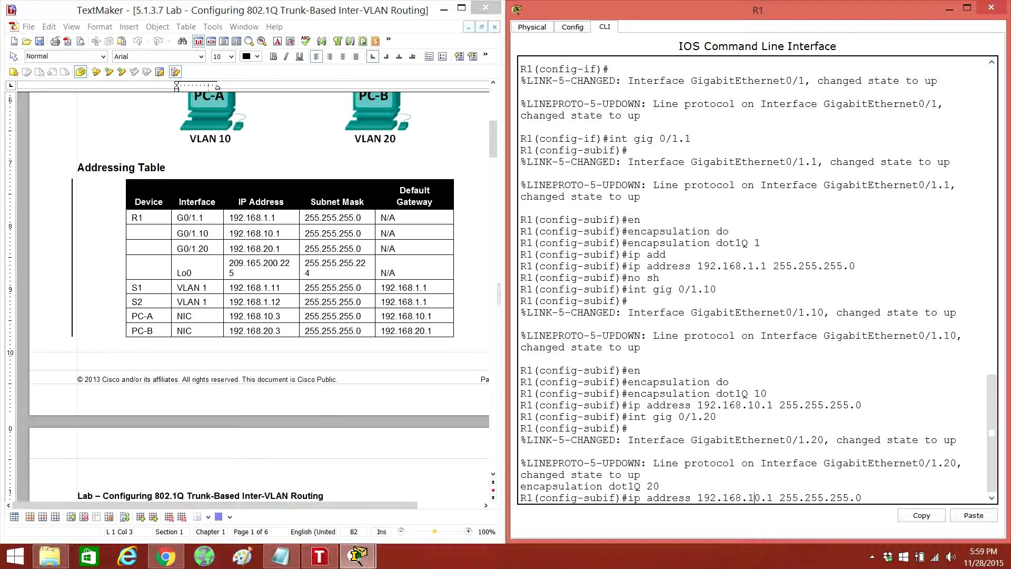
key(Return)
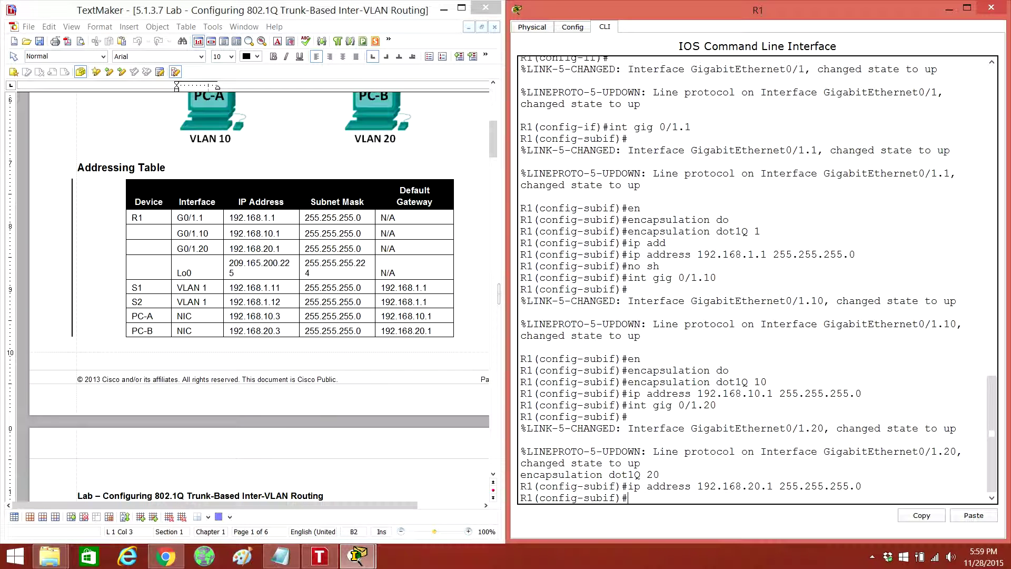
- Leave configuration mode on R1 and save its configuration with wr
text(exit)
key(Return)
text(end)
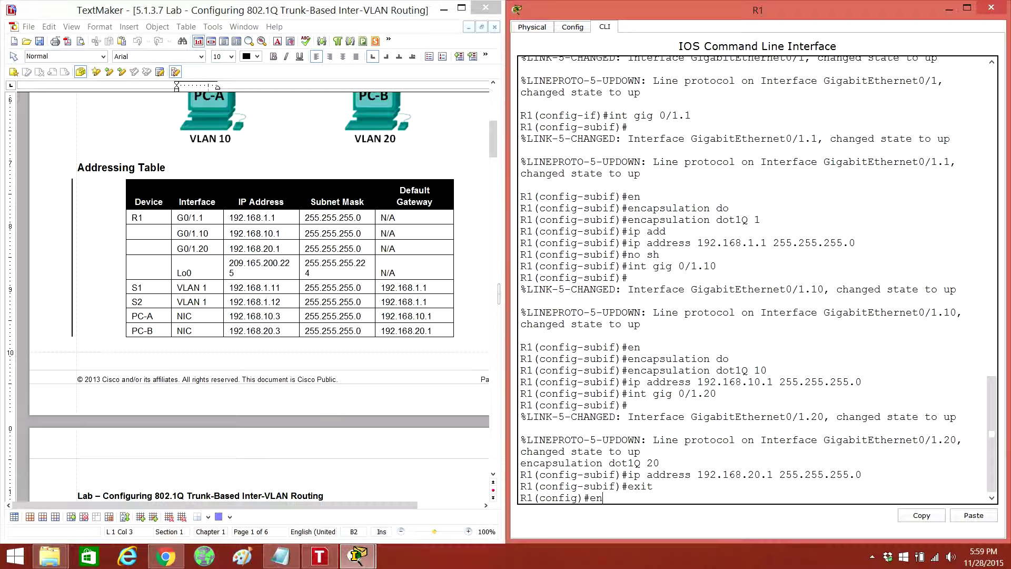
key(Return)
text(wr)
key(Return)
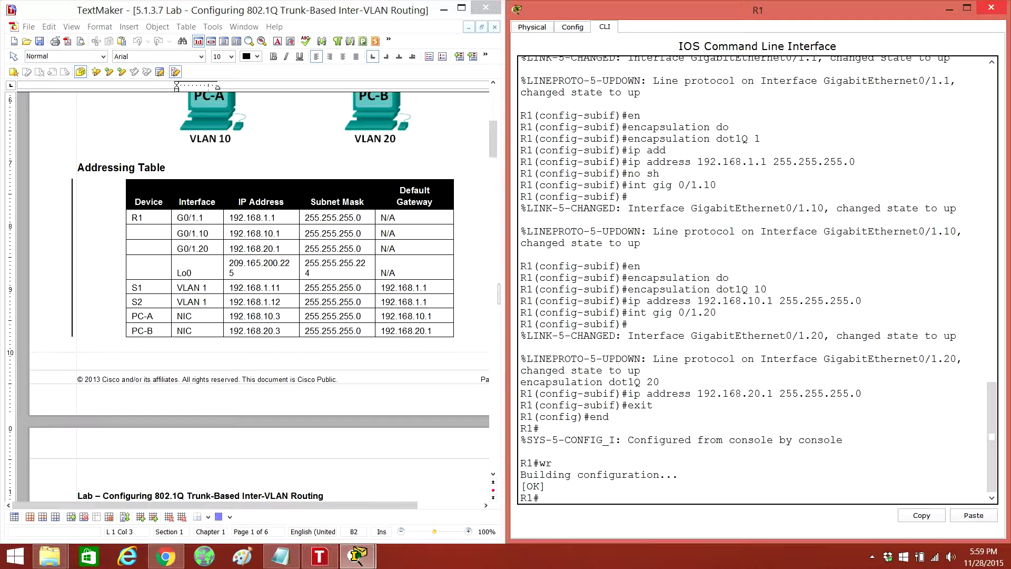
- Close R1's window, open switch S1's command line beside the lab document and enter global configuration mode
click(991, 8)
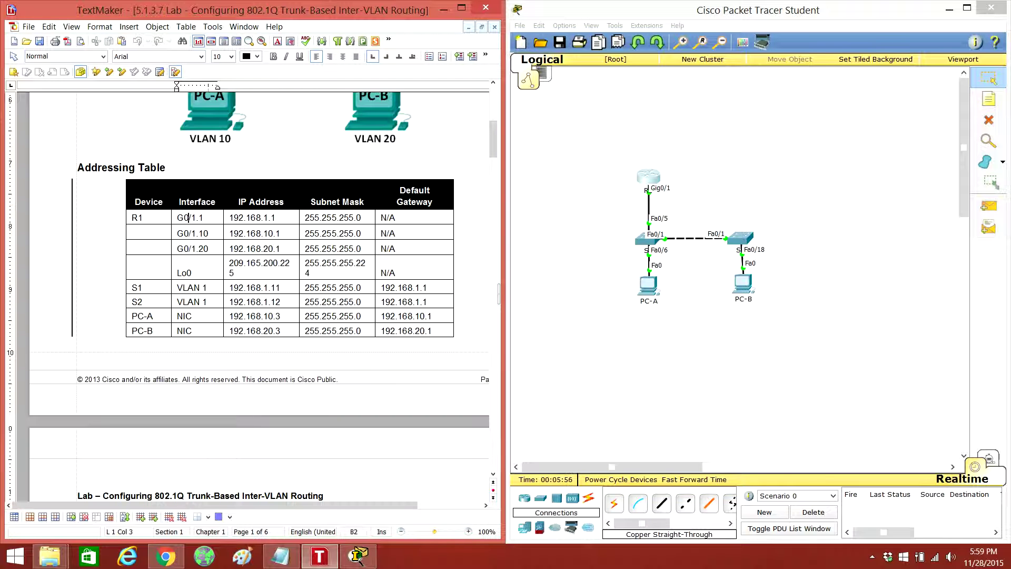
click(646, 240)
drag(511, 153, 733, 146)
click(660, 163)
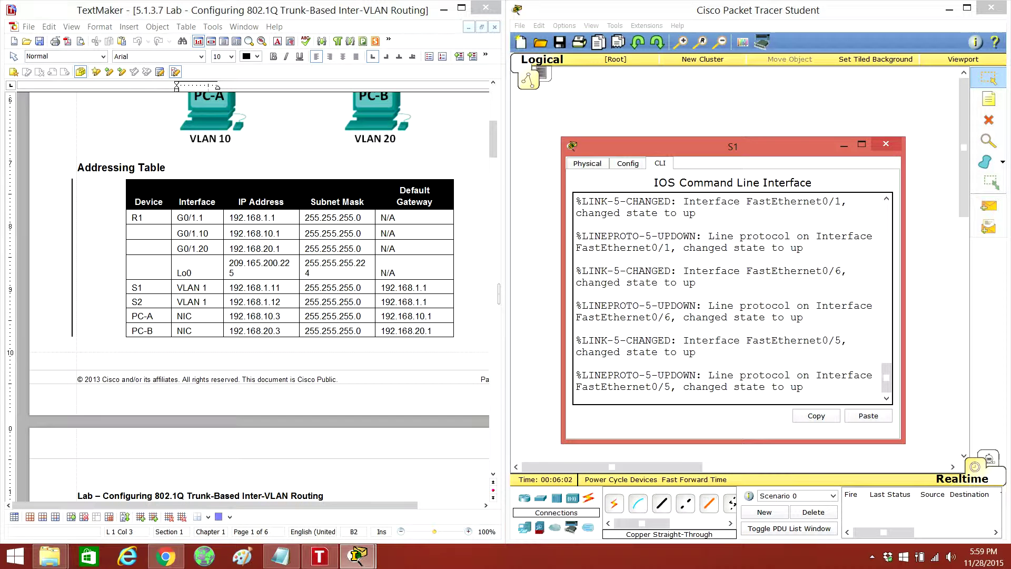
key(super+Right)
key(Return)
text(en)
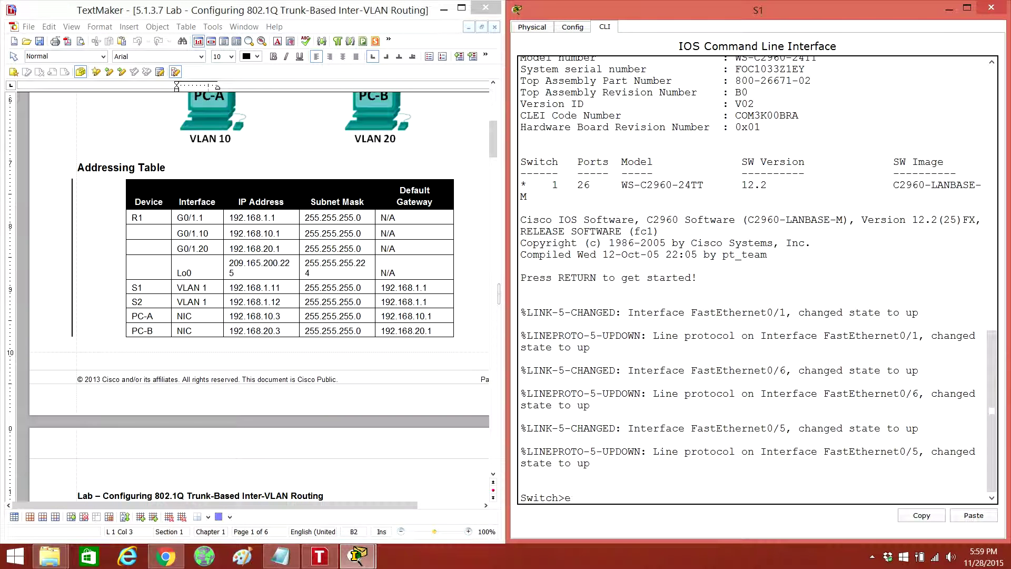
key(Return)
text(config t)
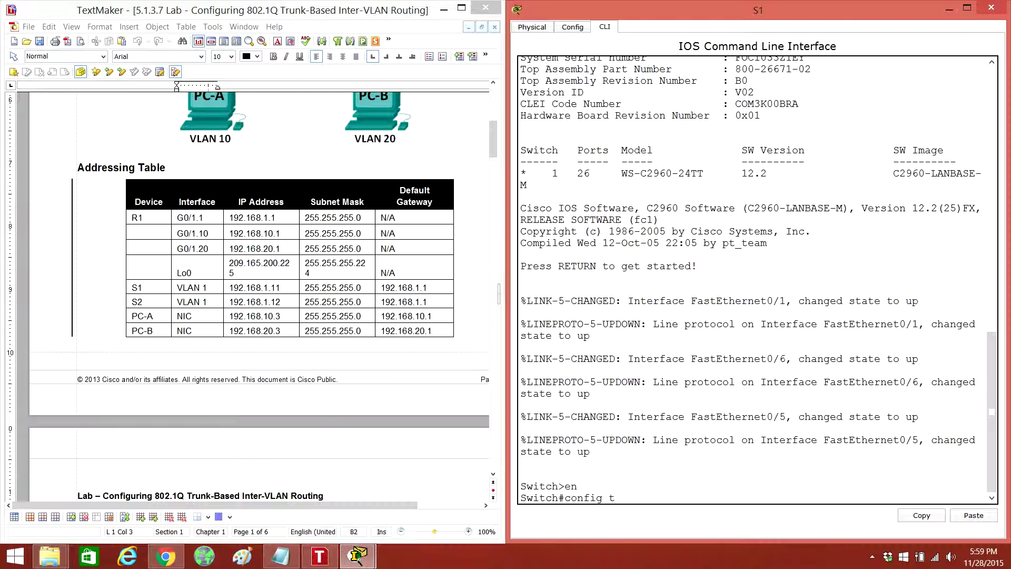
key(Return)
- Set the switch's hostname to S1
text(hos)
key(Tab)
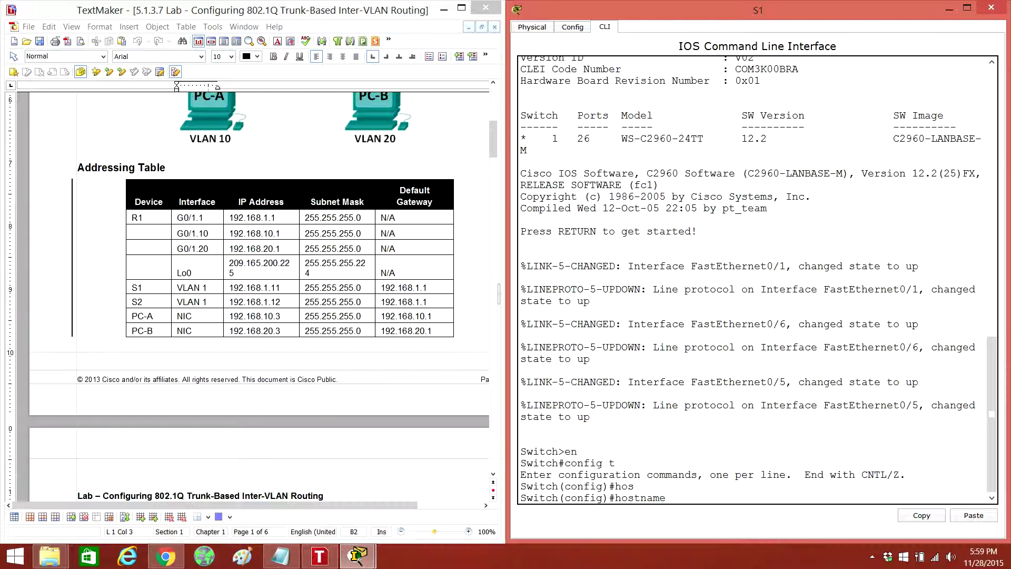
text(S1)
key(Return)
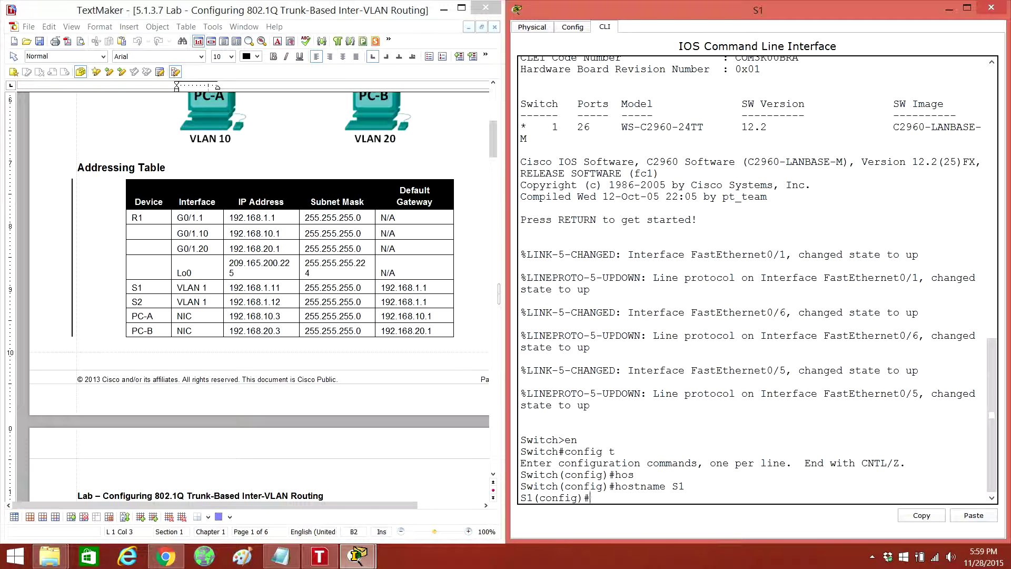
- Assign IP address 192.168.1.11 with mask 255.255.255.0 to S1's VLAN 1 interface
text(int vlan)
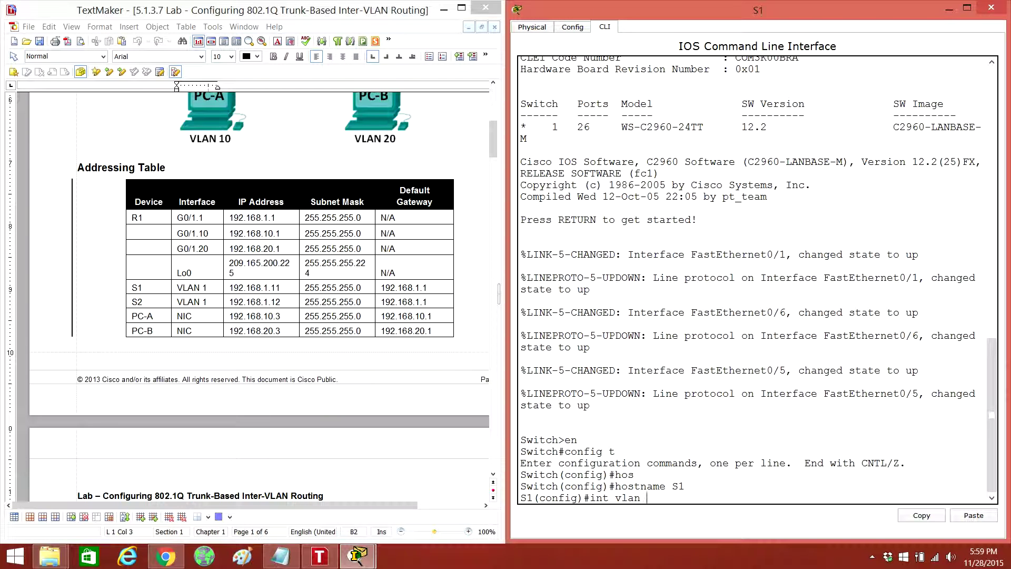
text( 1)
key(Return)
text(ip add)
key(Tab)
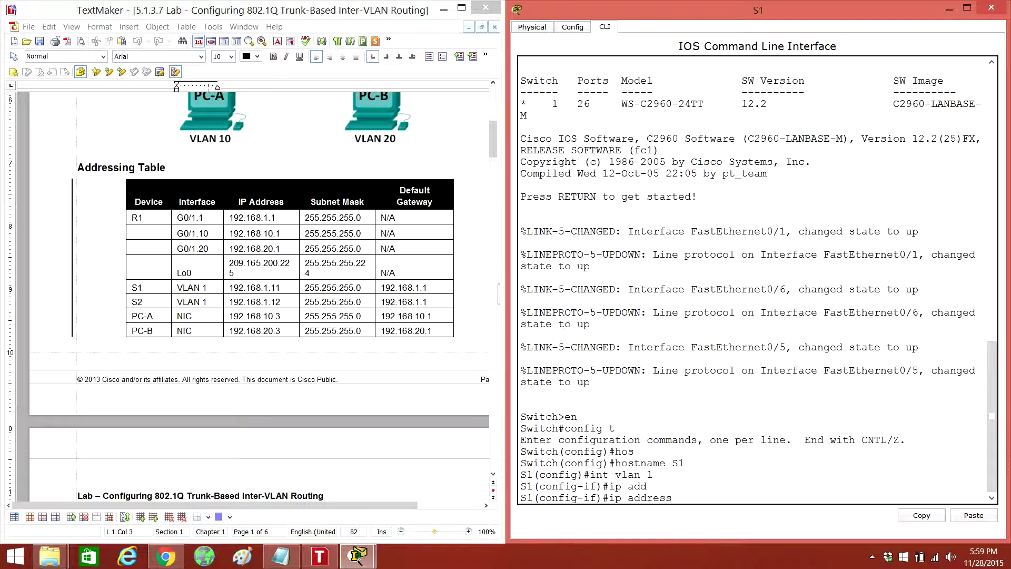
text(192.168.1.11)
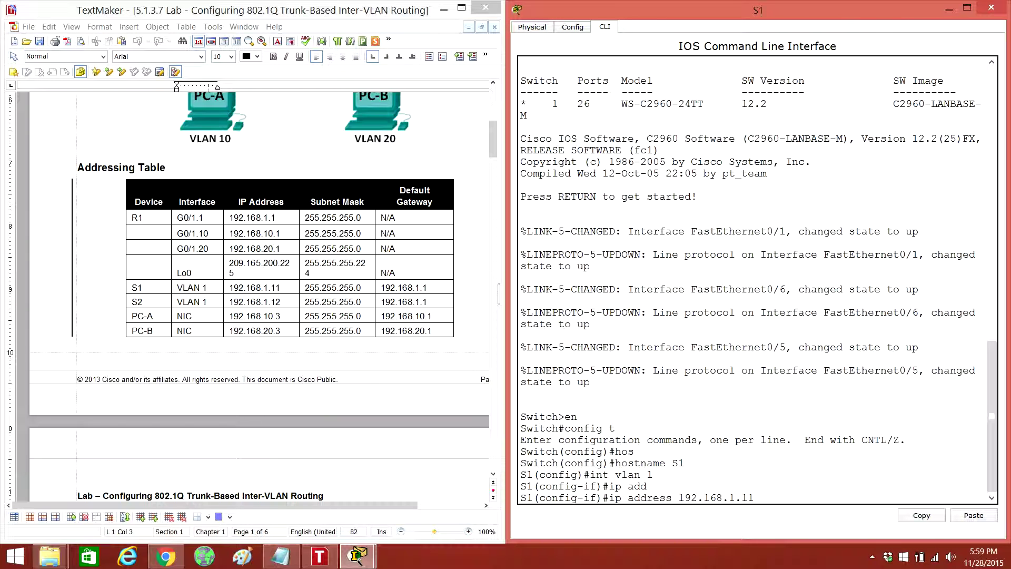
key(Return)
key(Up)
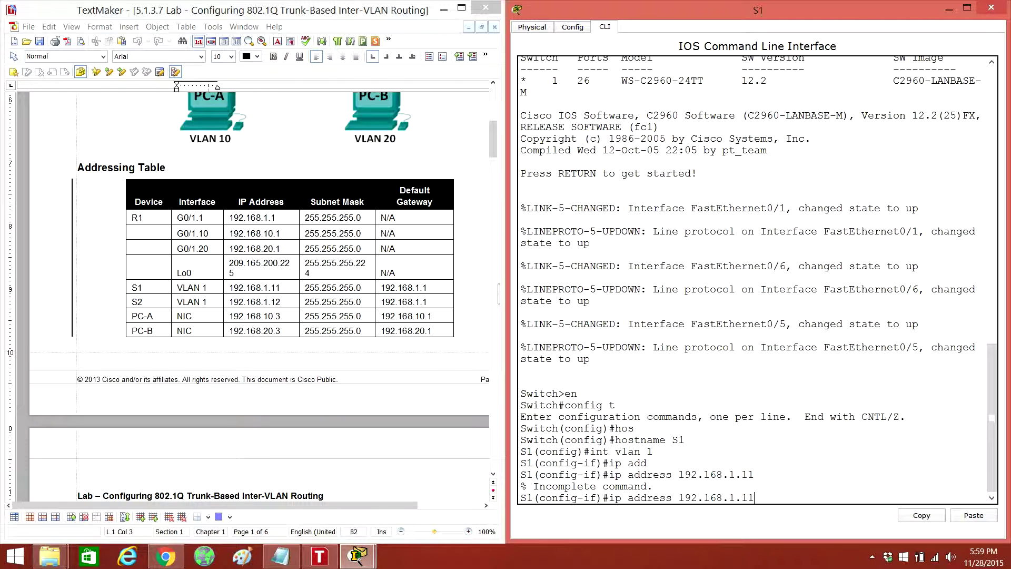
text(255.255.255.0)
key(Return)
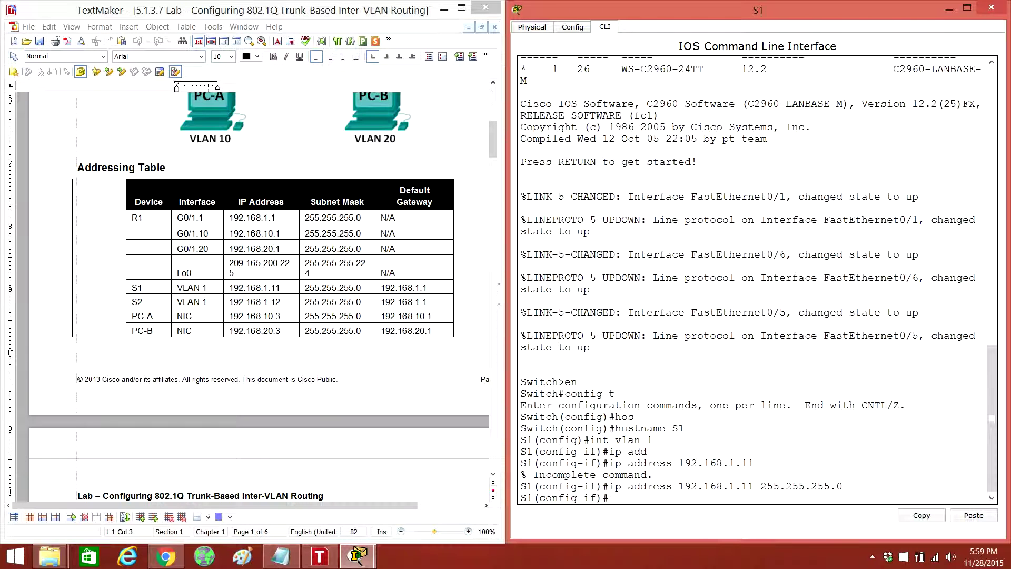
- Enable the VLAN 1 interface with no shutdown and return to global configuration mode
text(no sh)
key(Return)
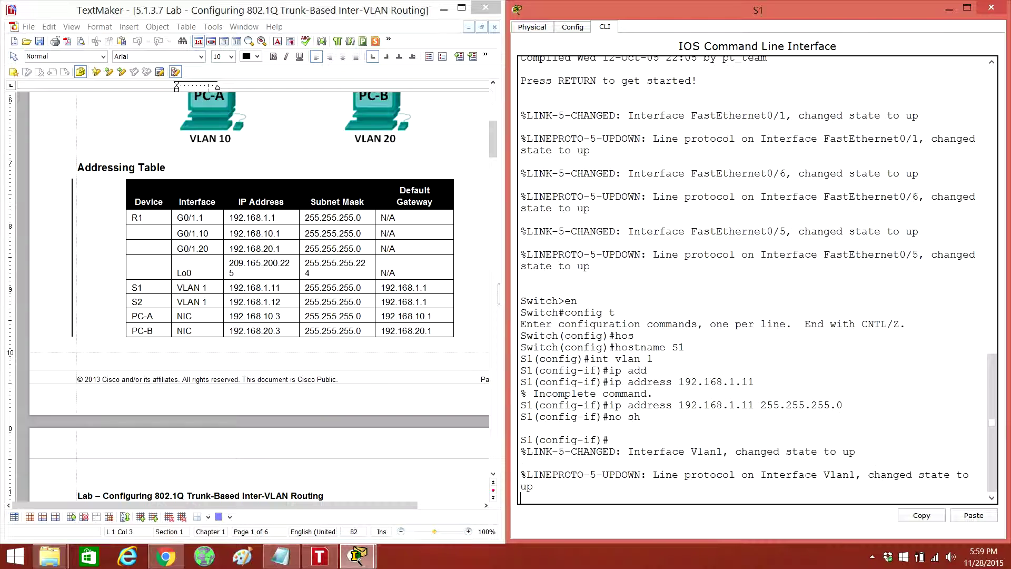
text(exit)
key(Return)
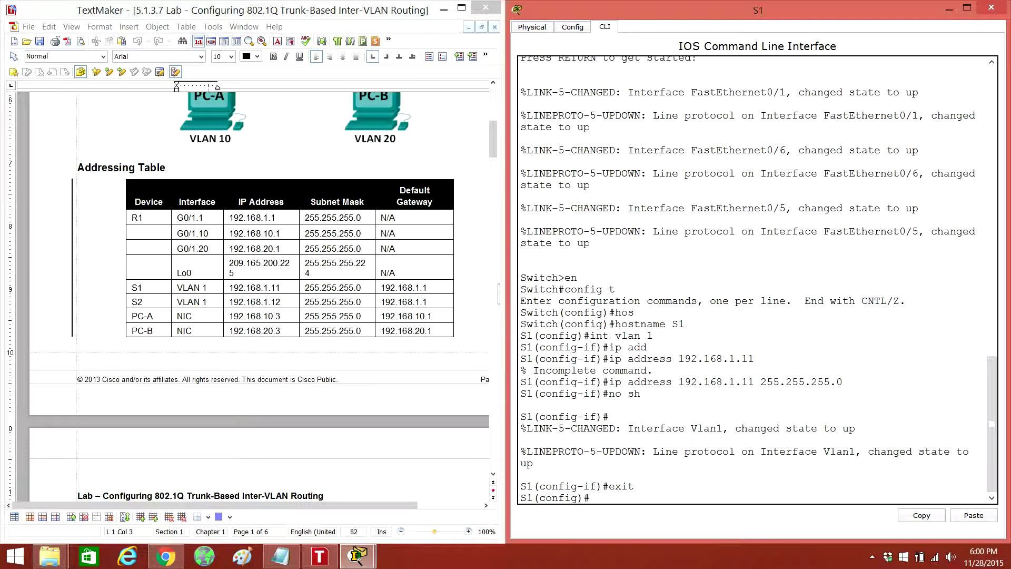
- Set S1's default gateway to 192.168.1.1
text(ip def)
key(Tab)
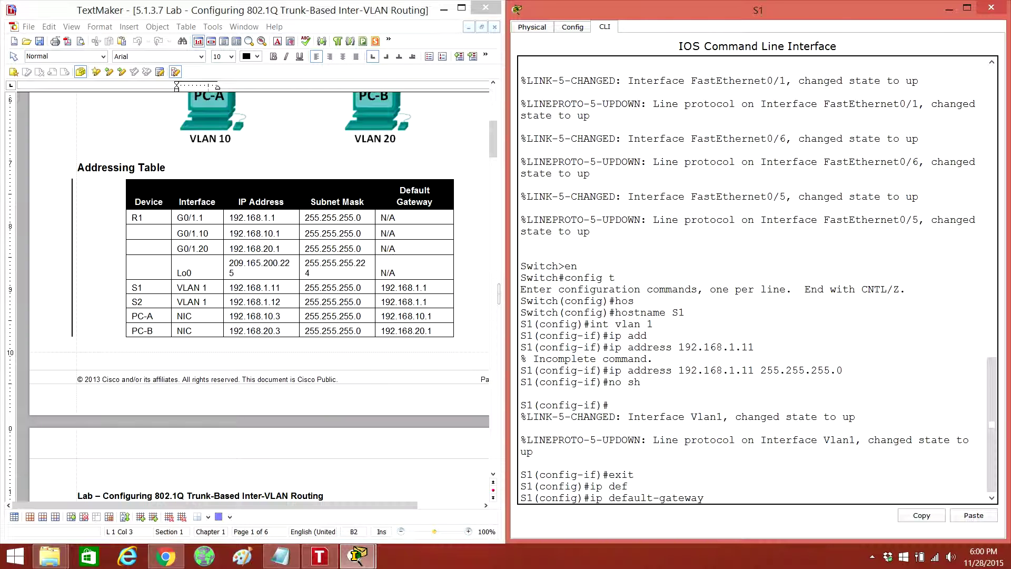
text(192.168.1.1)
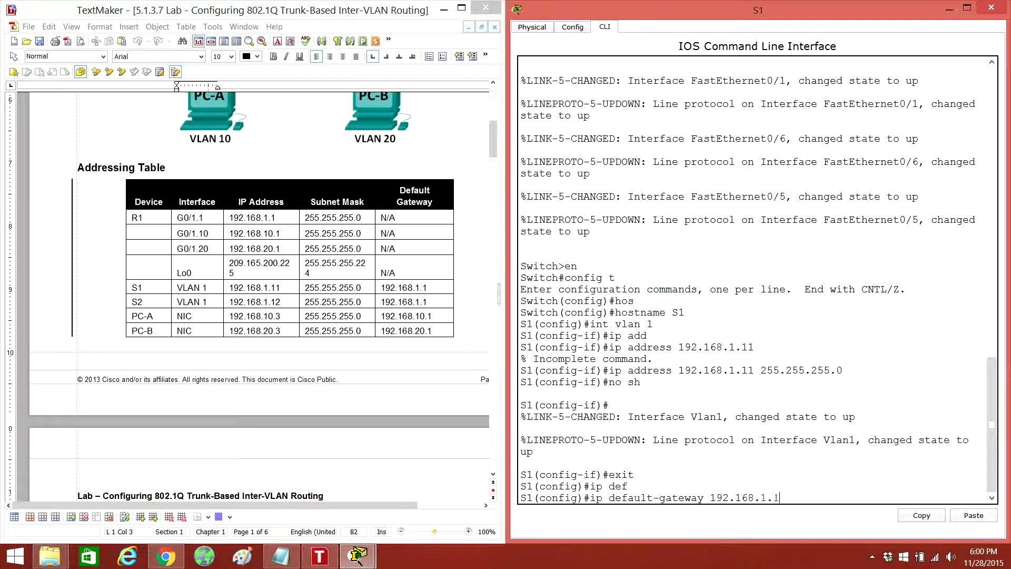
key(Return)
text(end)
key(BackSpace)
key(BackSpace)
key(BackSpace)
- Check the topology's port labels and configure S1's interface FastEthernet 0/5 in trunk mode
drag(758, 9, 703, 74)
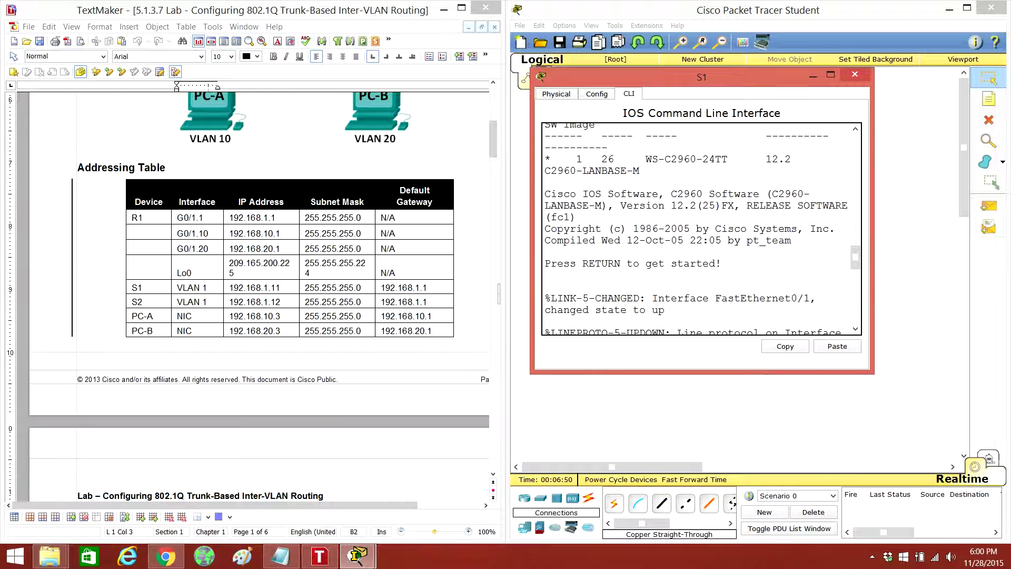
key(super+Right)
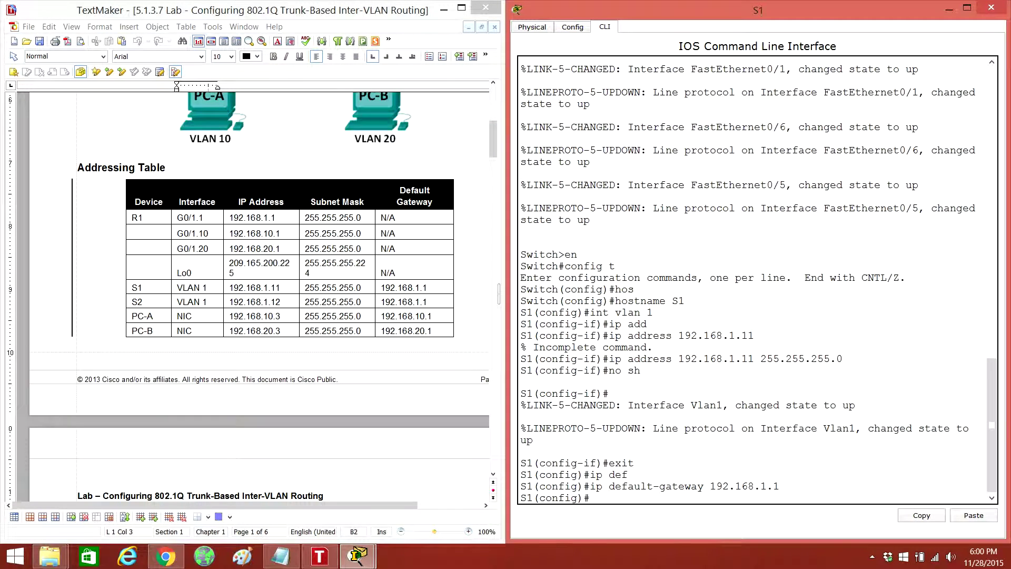
text(int fa 0/5)
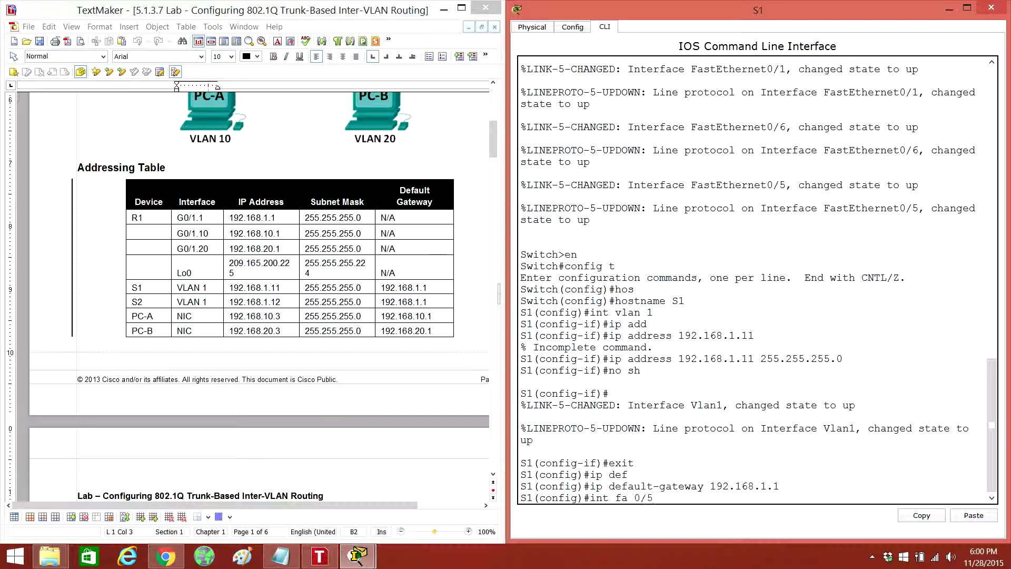
key(Return)
text(sw)
key(Tab)
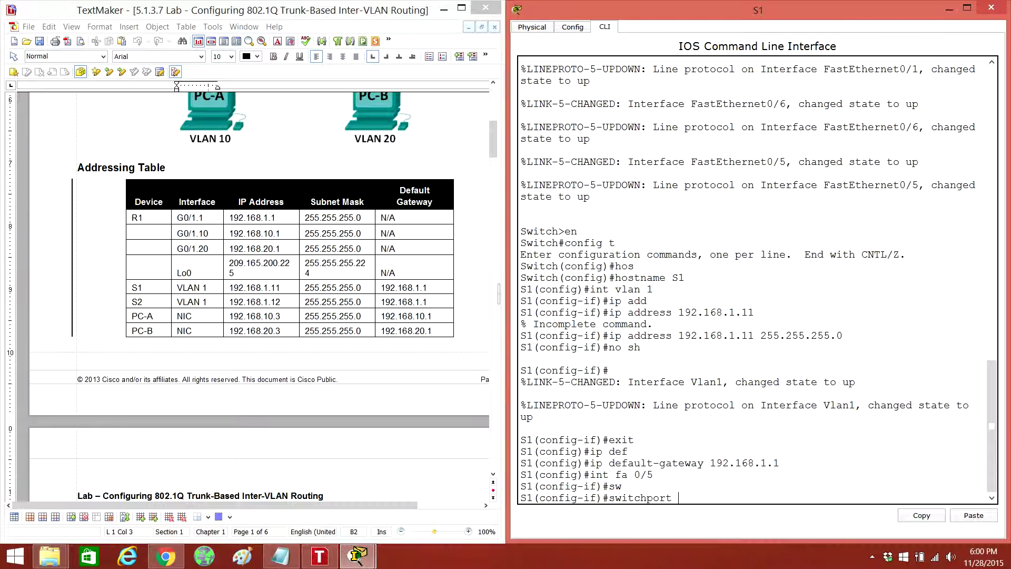
text(mo)
key(Tab)
text(tr)
key(Tab)
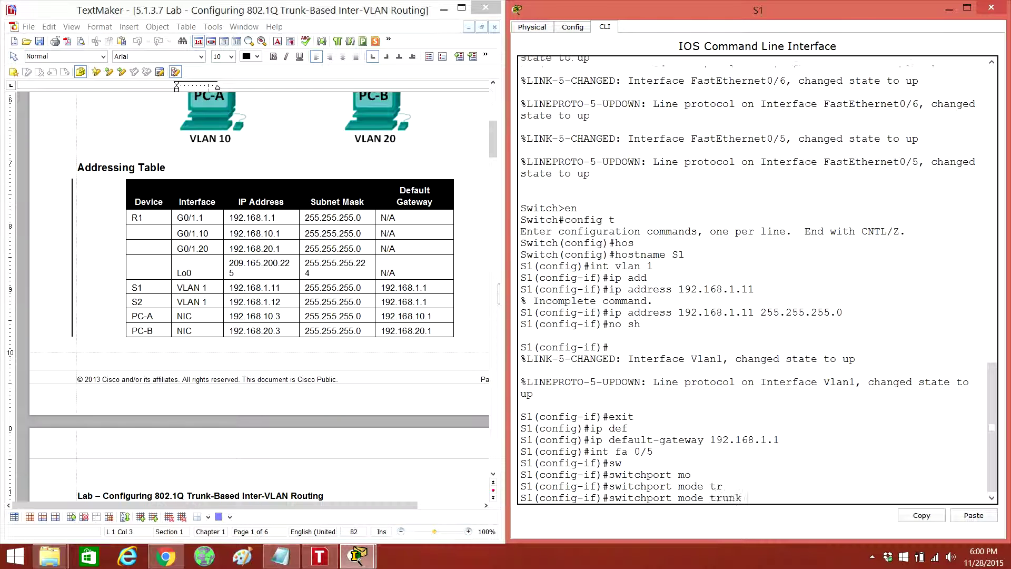
key(Return)
key(Return)
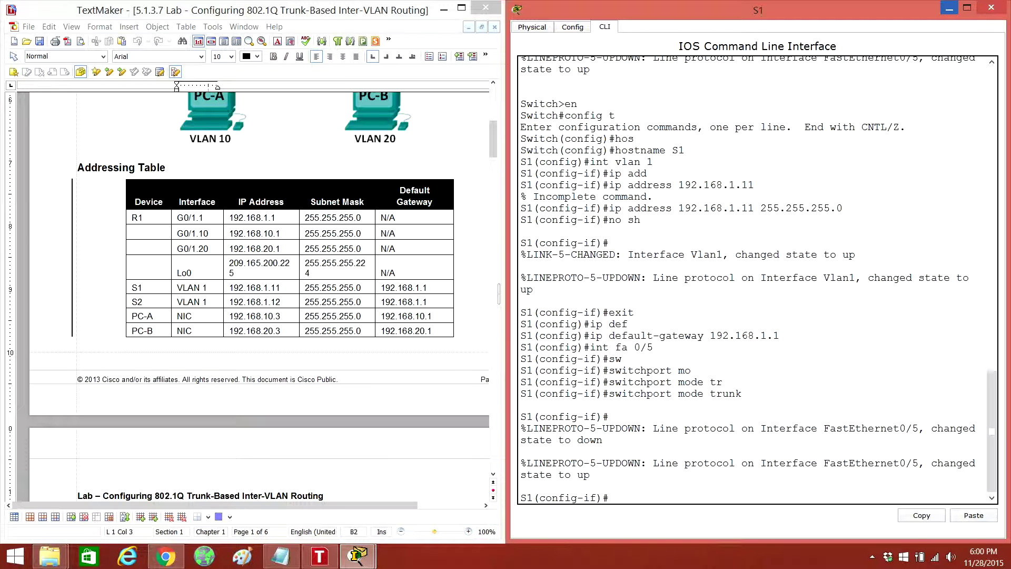
- Check S1's port labels in the topology and enter interface configuration for FastEthernet 0/1 on S1
click(950, 8)
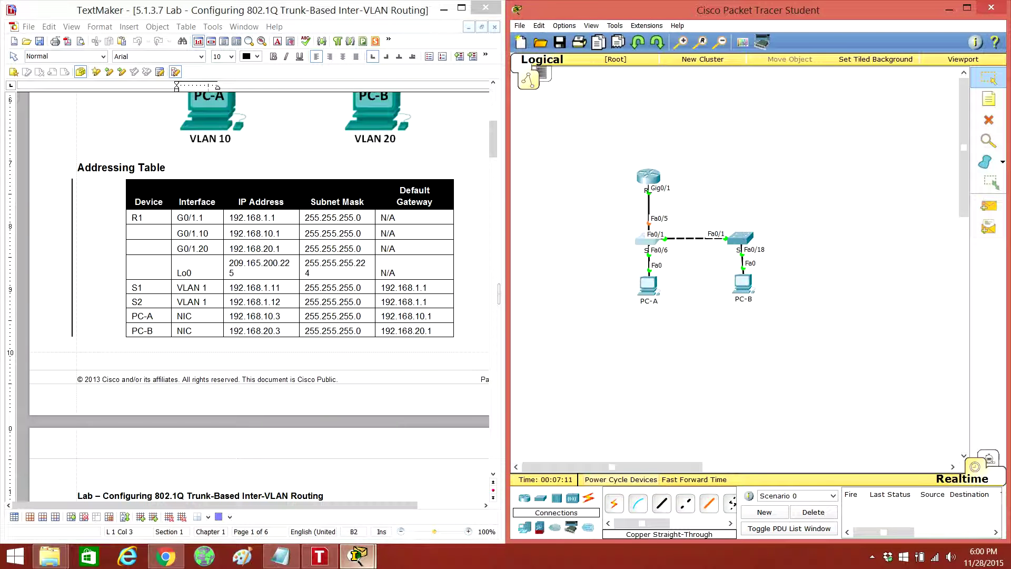
mouse_move(358, 556)
click(429, 490)
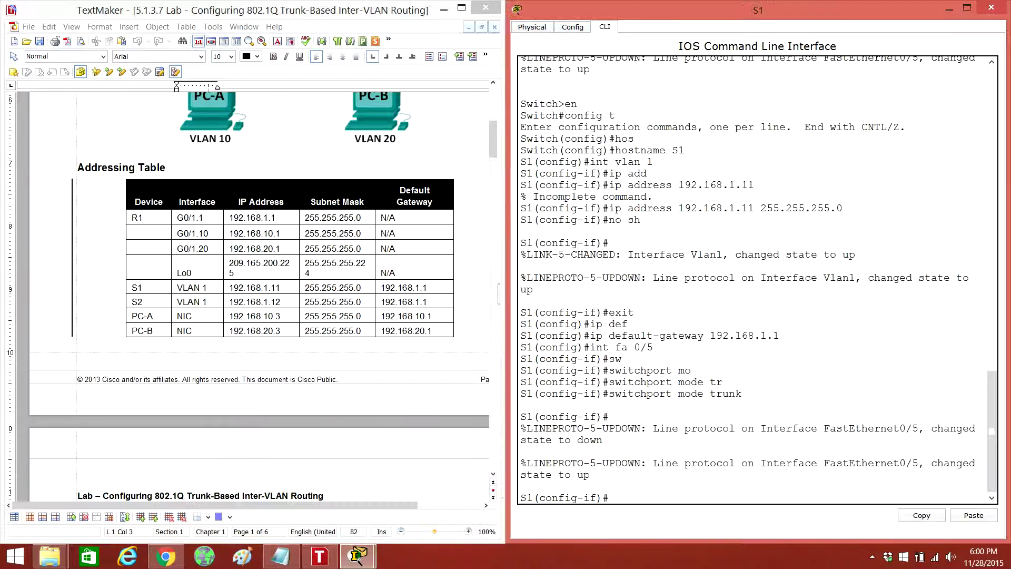
text(exit)
key(Return)
text(int fa 0/1)
key(Return)
- Set the switchport mode of FastEthernet 0/1 to trunk
text(sw)
key(Tab)
text(mo)
key(Tab)
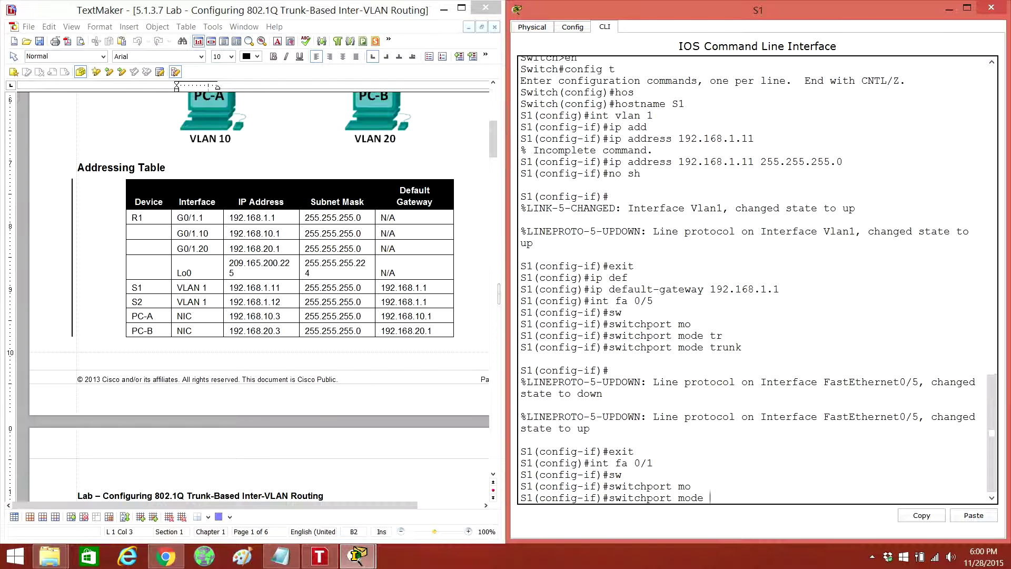
text(st)
key(Tab)
key(Return)
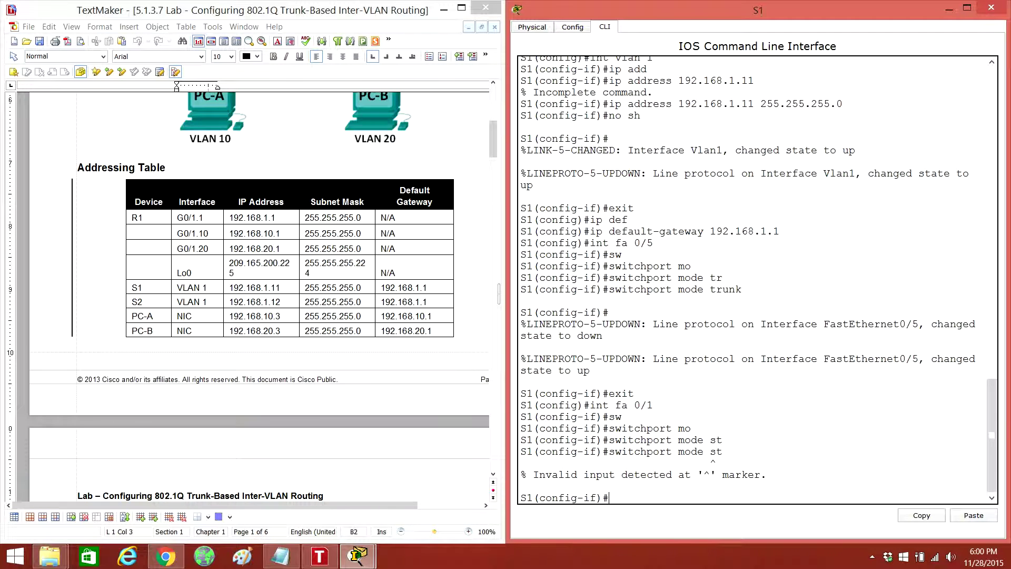
key(Up)
key(BackSpace)
key(BackSpace)
text(trunk)
key(Tab)
key(Return)
- Turn off trunk negotiation on FastEthernet 0/1 with switchport nonegotiate
text(sw)
key(Tab)
text(no)
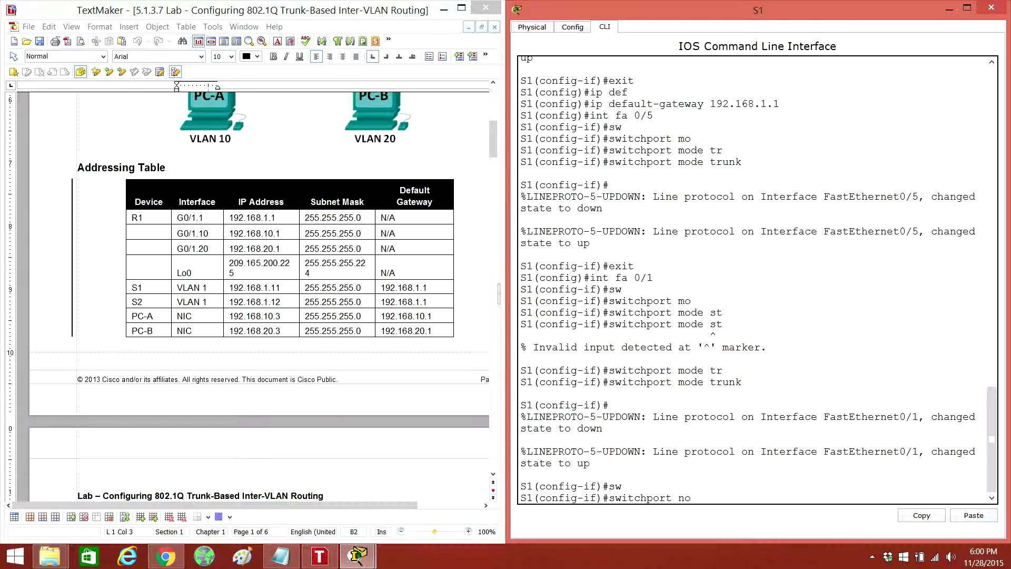
key(Tab)
key(Return)
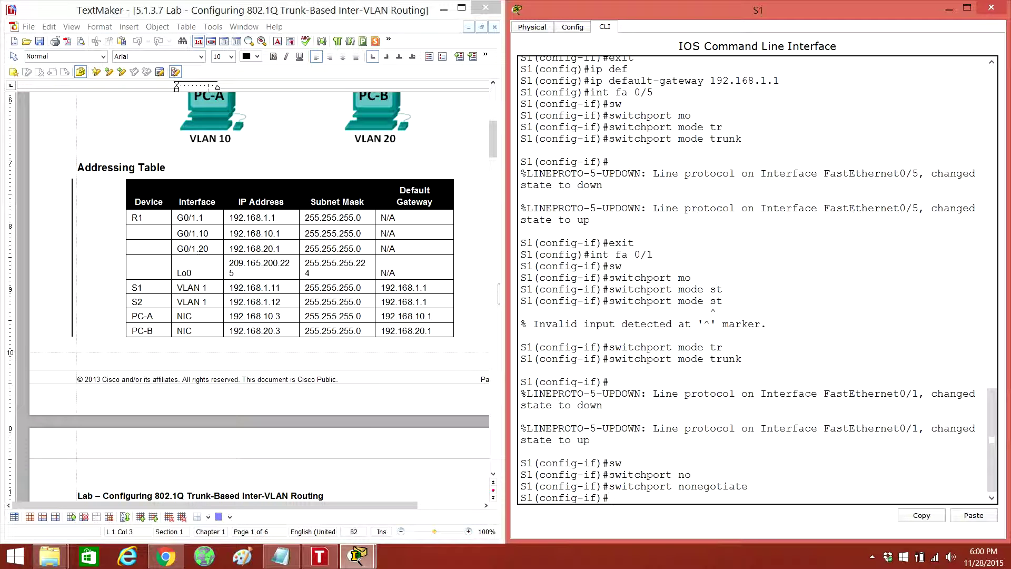
- Assign S1's interface FastEthernet 0/6 to access VLAN 10
mouse_move(493, 139)
mouse_down()
mouse_move(493, 128)
mouse_move(492, 140)
mouse_up()
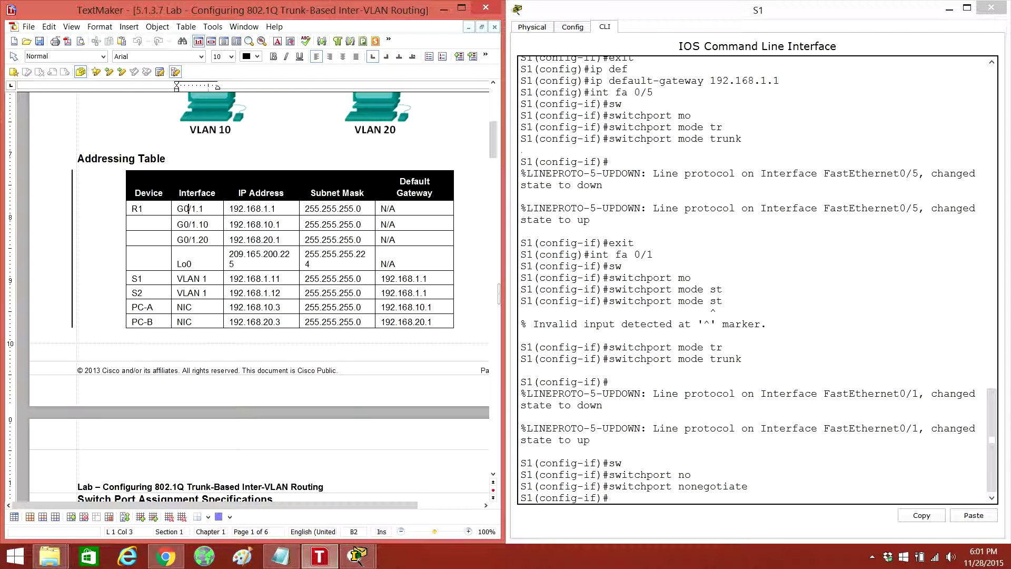
key(alt+Tab)
text(int )
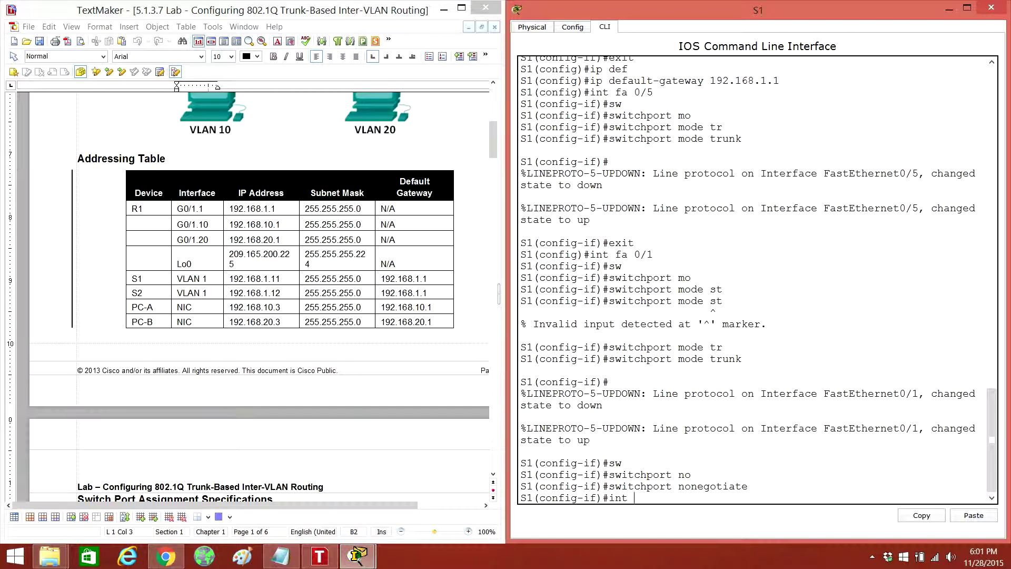
text(fa 0/6)
key(Return)
text(sw)
key(Tab)
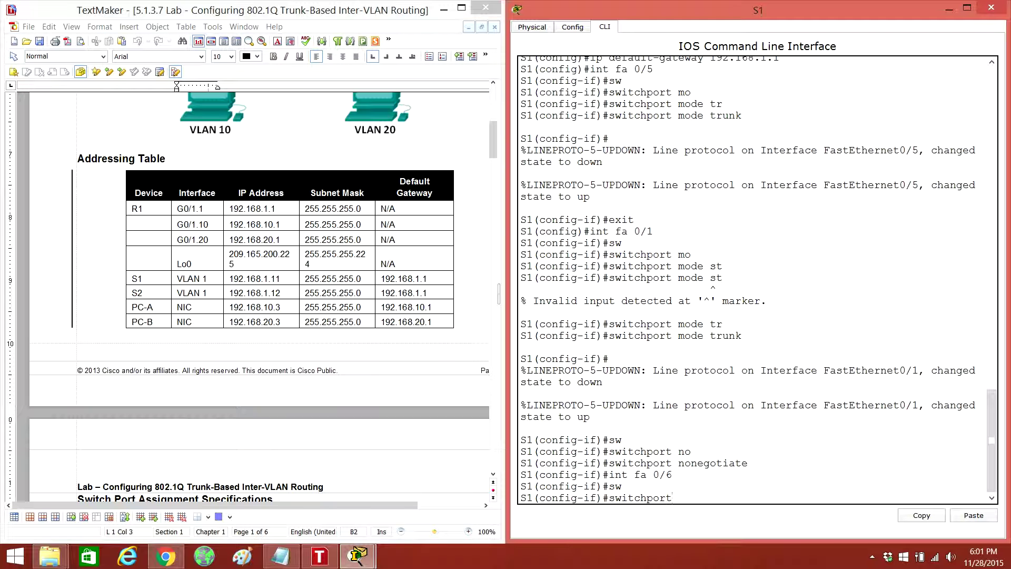
text(ac)
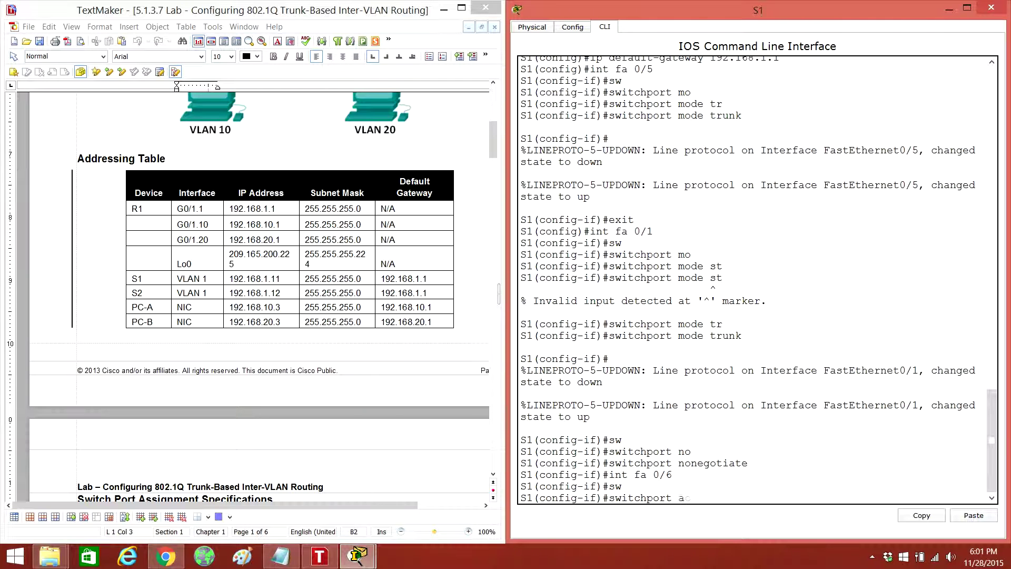
key(Tab)
mouse_move(493, 142)
mouse_down()
mouse_move(493, 124)
mouse_move(494, 142)
mouse_up()
click(673, 463)
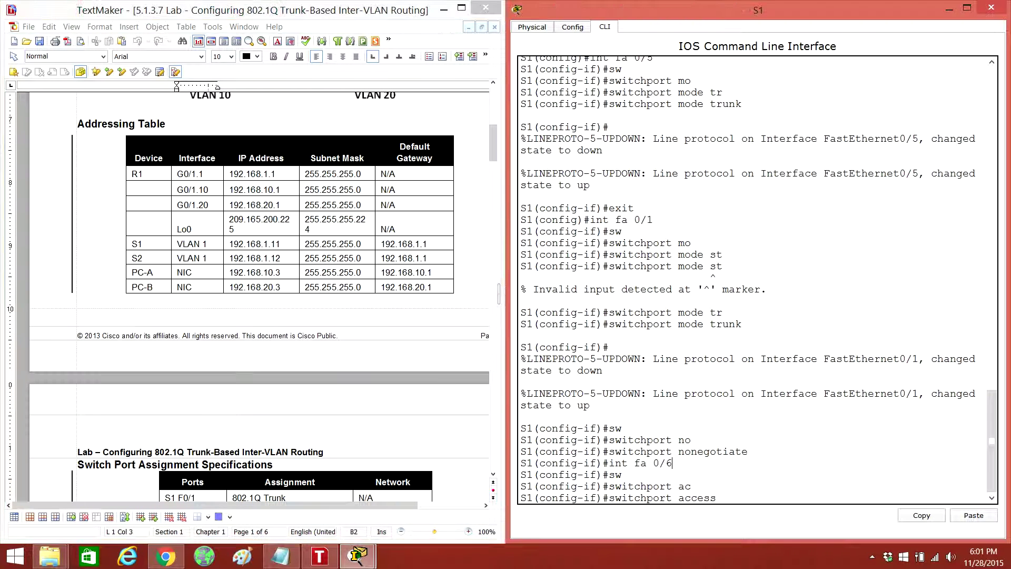
text(vlan 10)
key(Return)
key(Return)
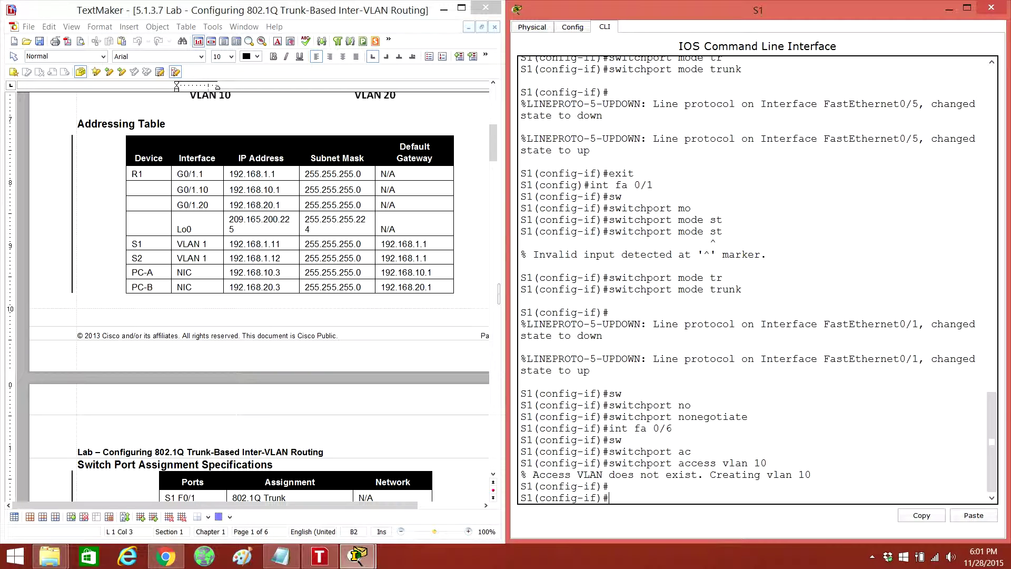
- Return to global configuration mode and find the Switch S1 commands in Appendix A of the lab document
text(exit')
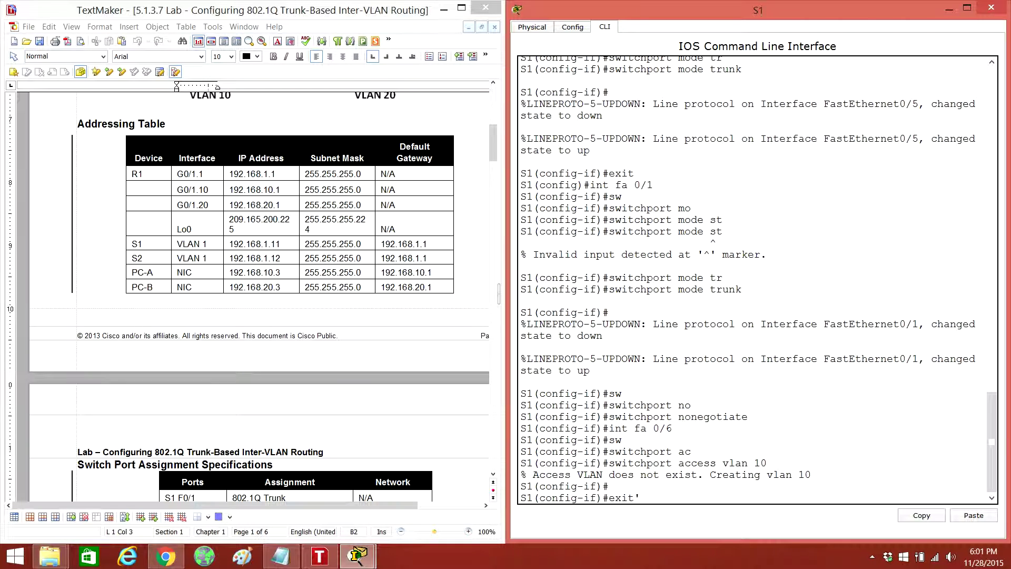
key(BackSpace)
key(Return)
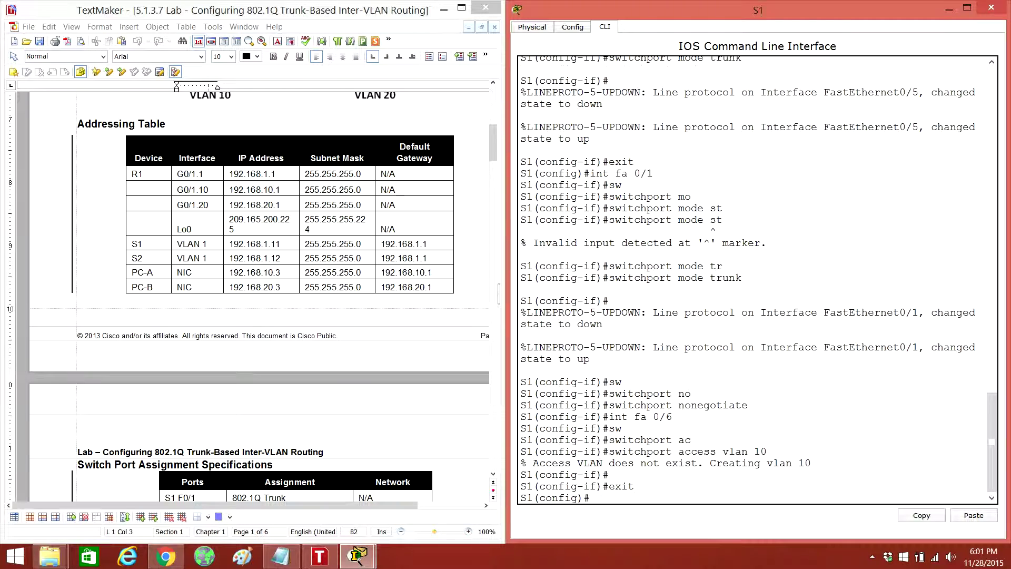
drag(494, 147, 494, 235)
scroll(258, 295, down, 15)
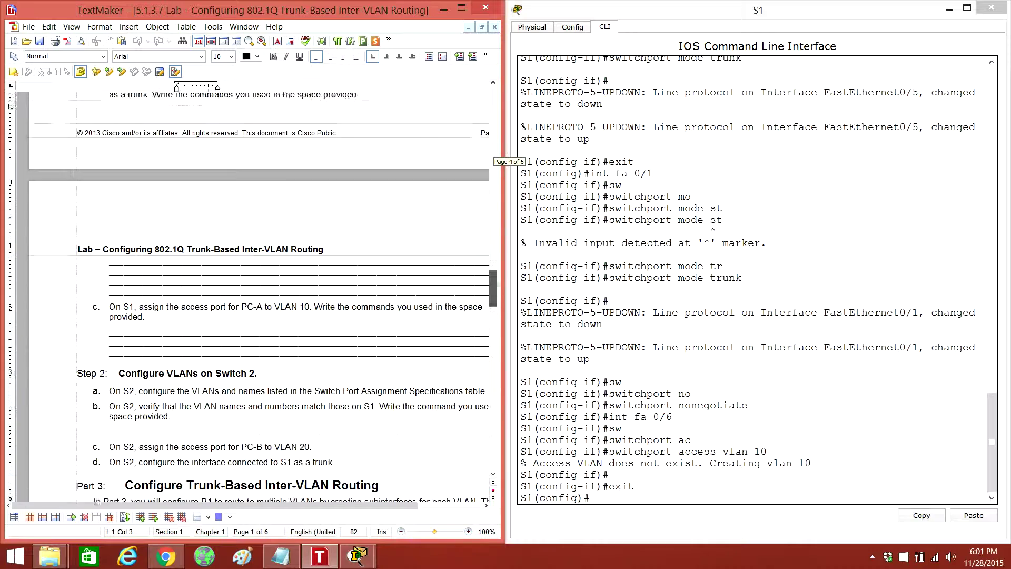
scroll(258, 294, down, 6)
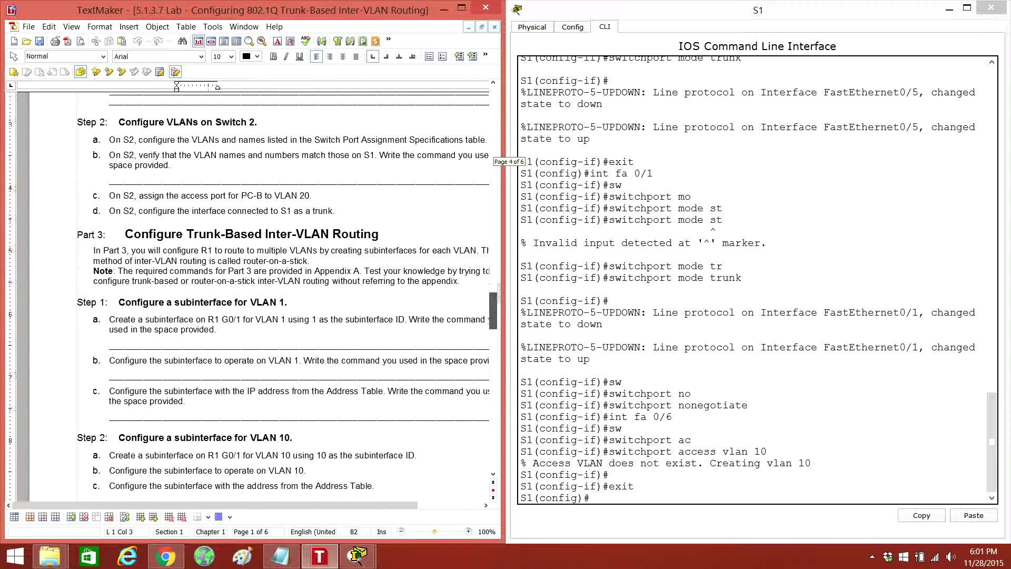
scroll(258, 295, down, 6)
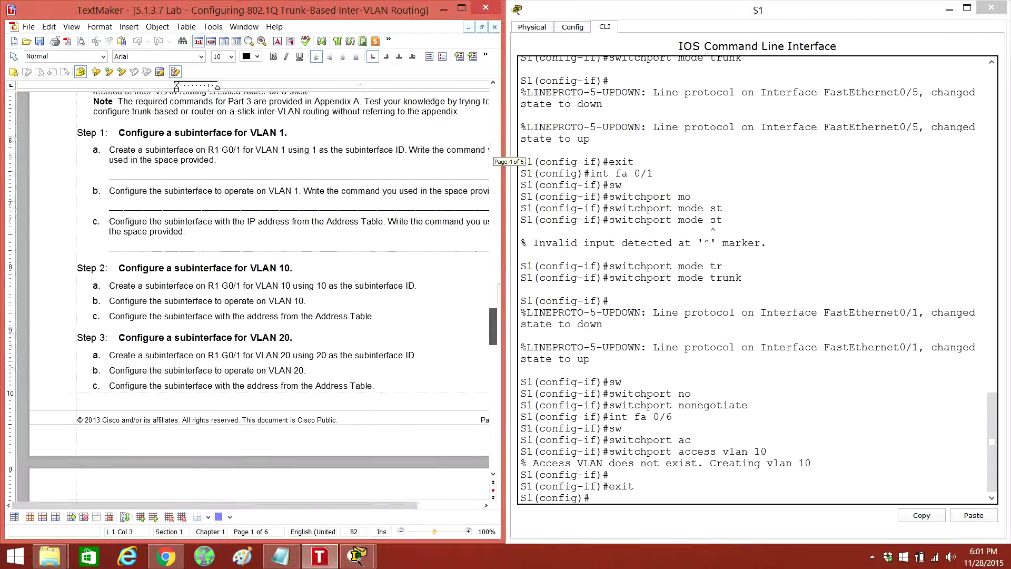
scroll(258, 295, down, 10)
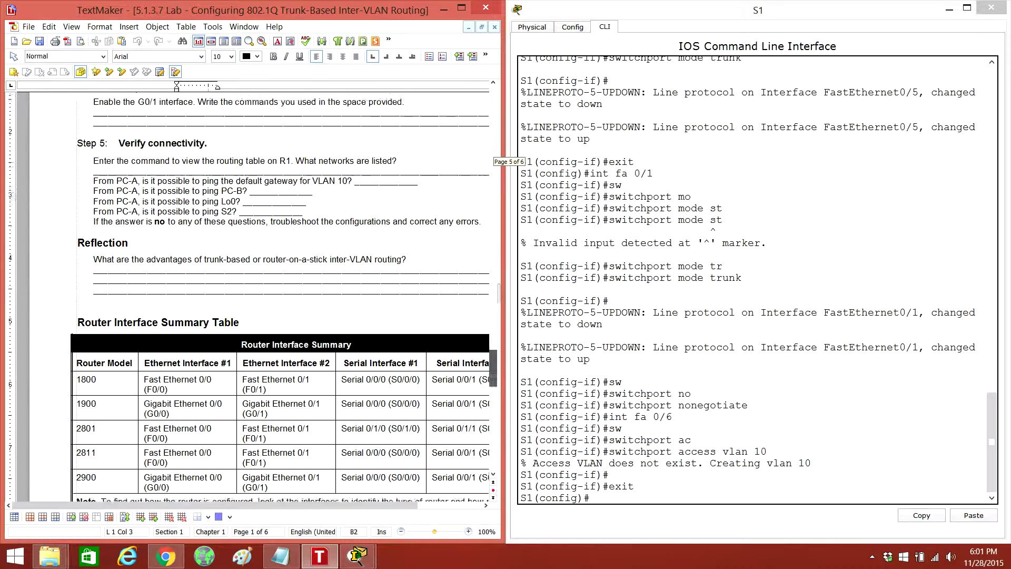
scroll(258, 295, down, 1)
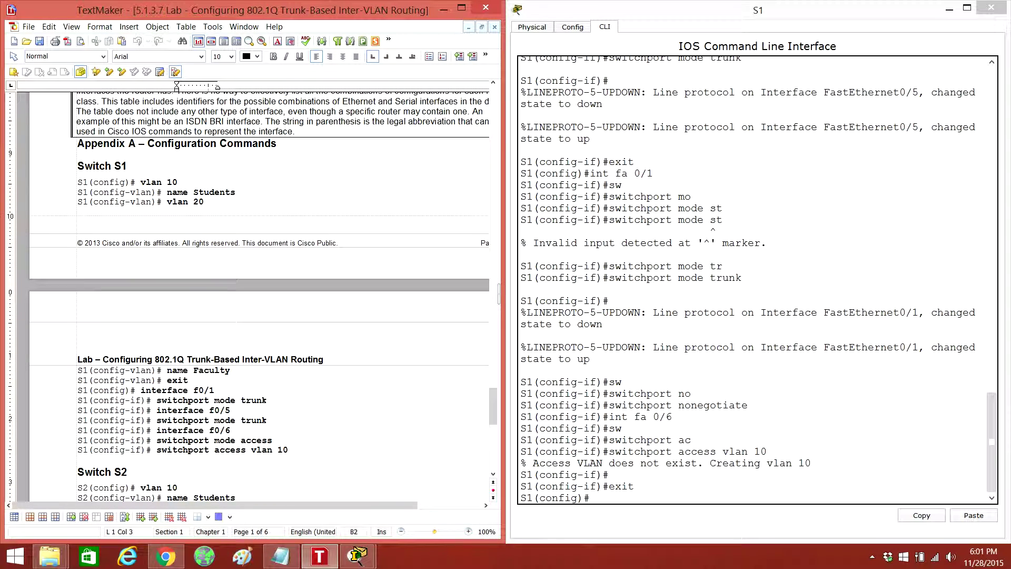
- Create VLAN 10 on switch S1 and name it students
click(591, 498)
text(vlan 10)
key(Return)
text(name stu)
key(Tab)
text(dents)
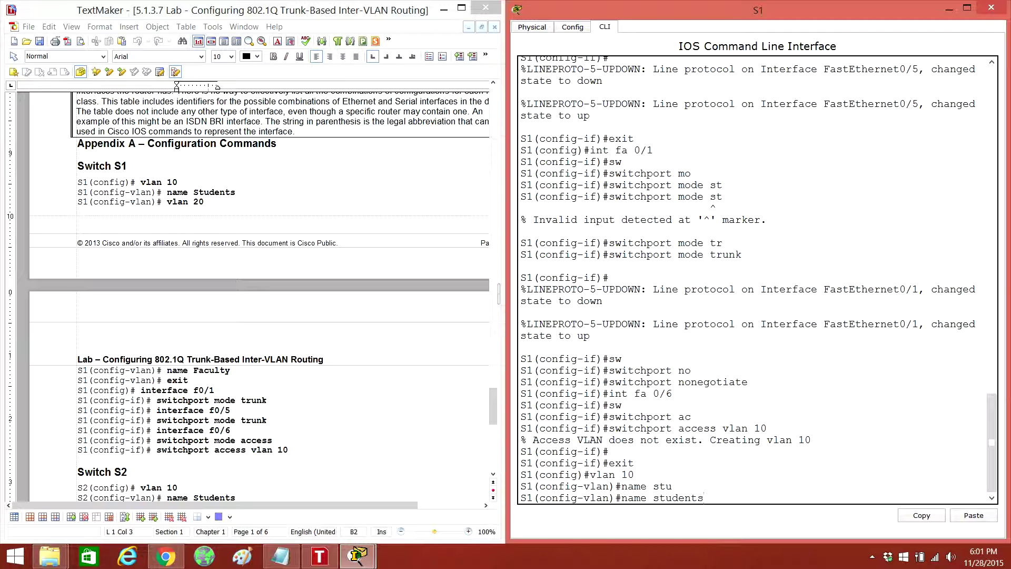
key(Return)
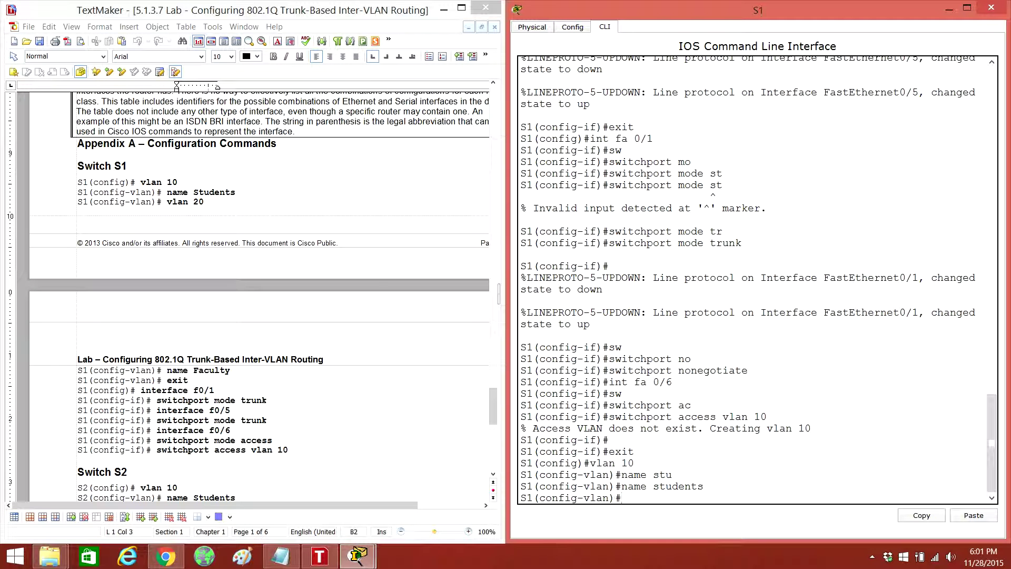
- Create VLAN 20 on S1 with the name faculty and close the S1 window
text(vlan 20)
key(Return)
text(name fa)
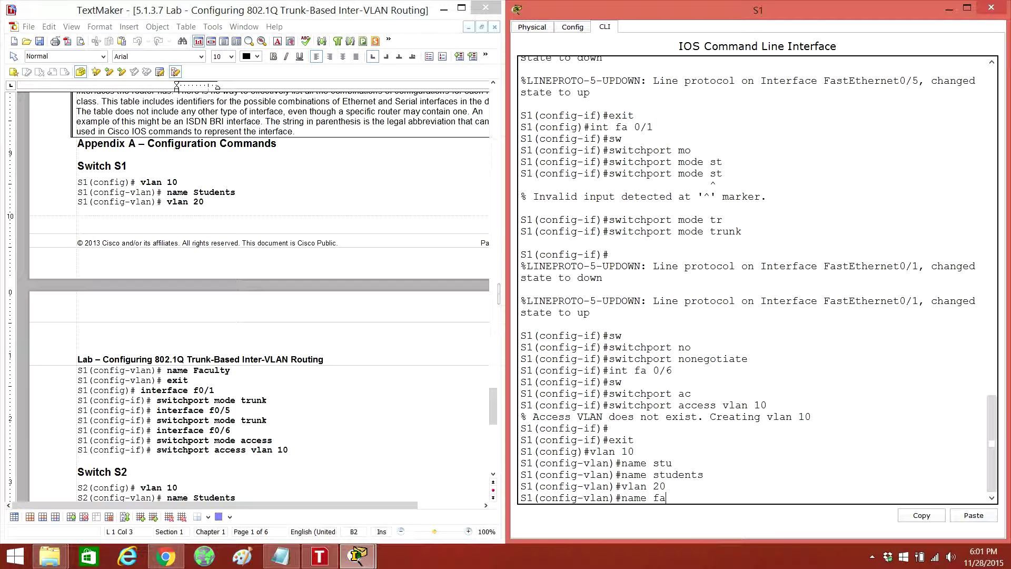
text(culty)
key(Return)
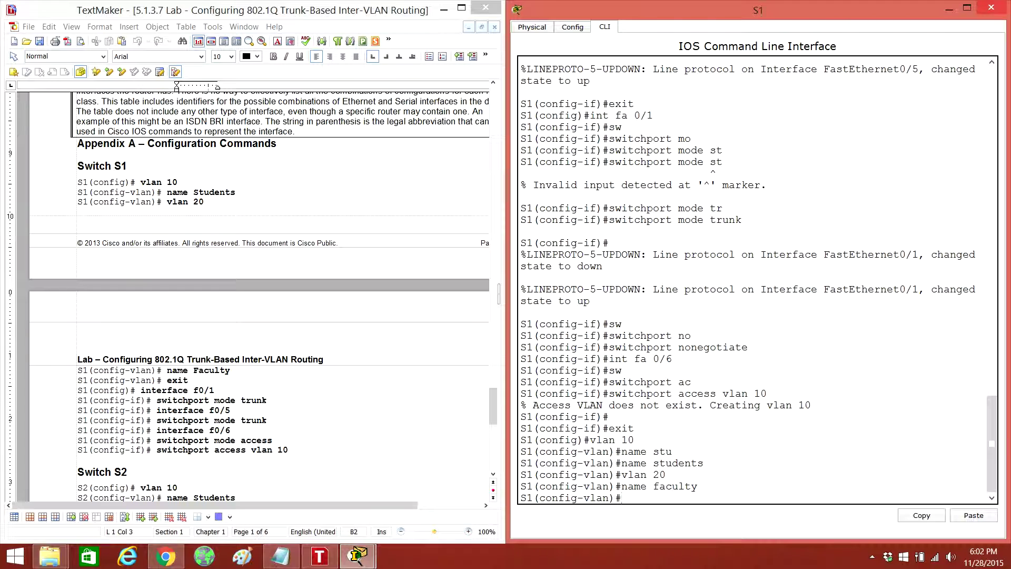
click(991, 8)
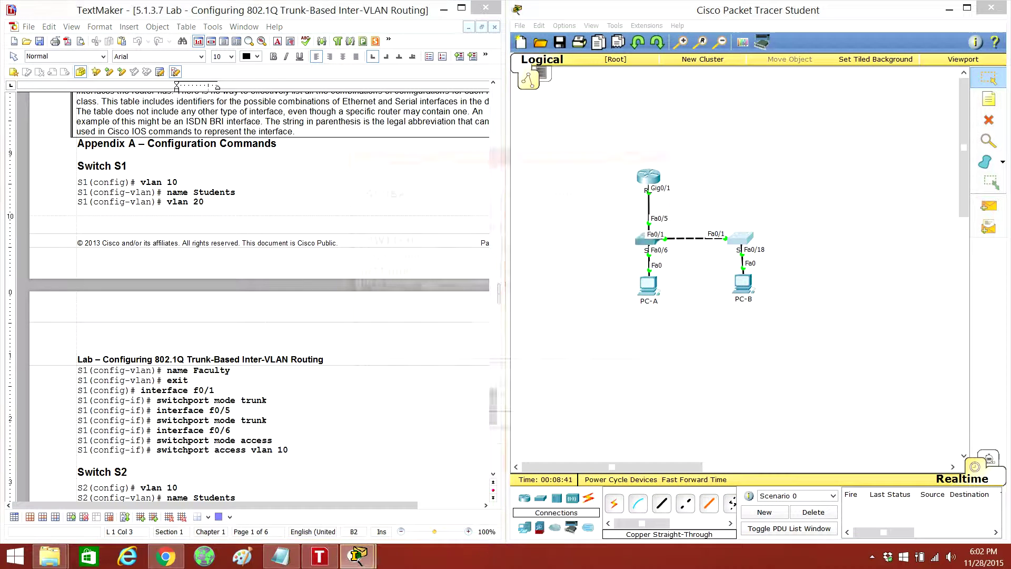
- Open the command line of switch S2 beside the lab document and enter global configuration mode
click(741, 239)
click(437, 170)
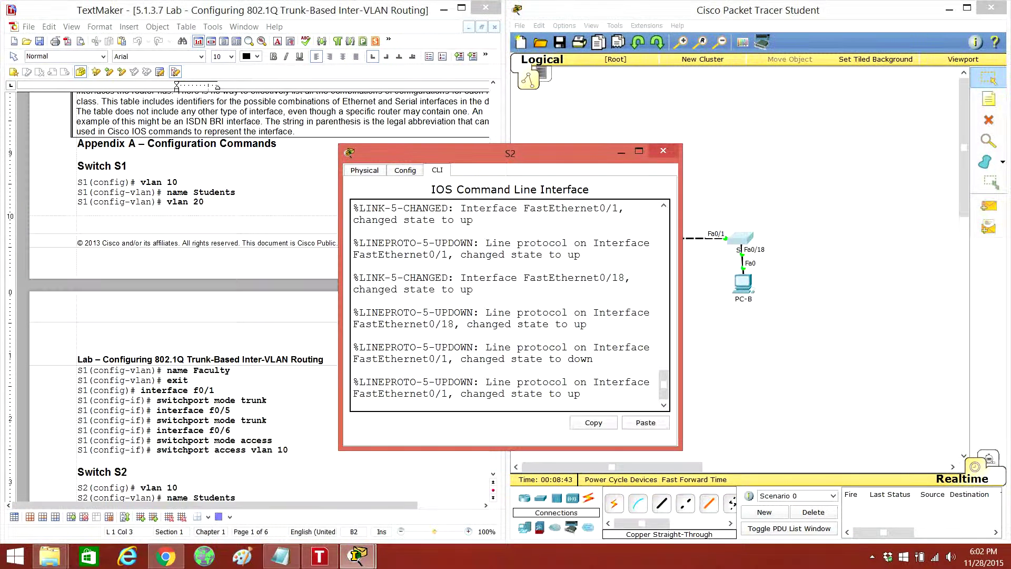
key(super+Right)
key(Return)
text(e)
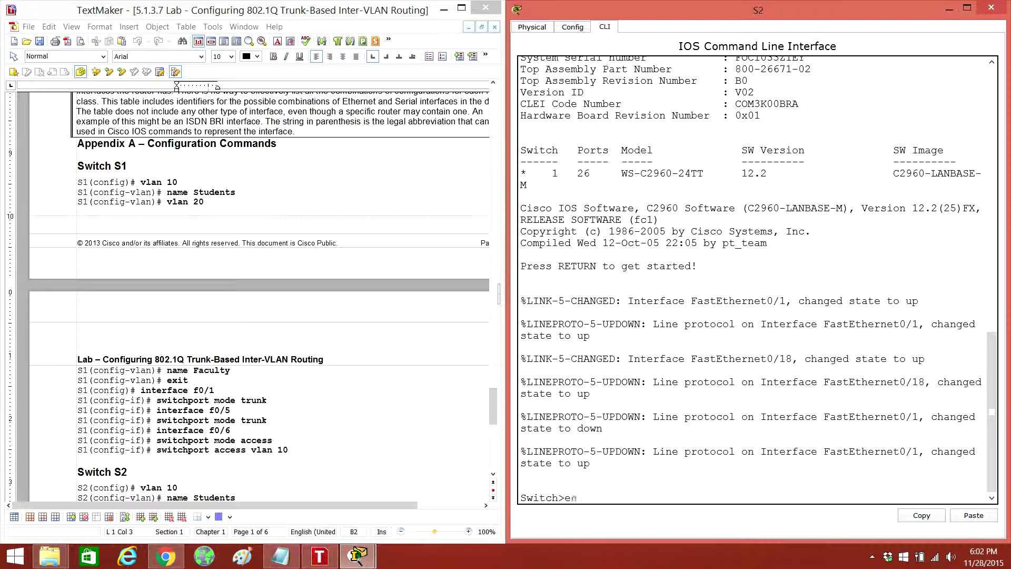
text(n)
key(Return)
text(config)
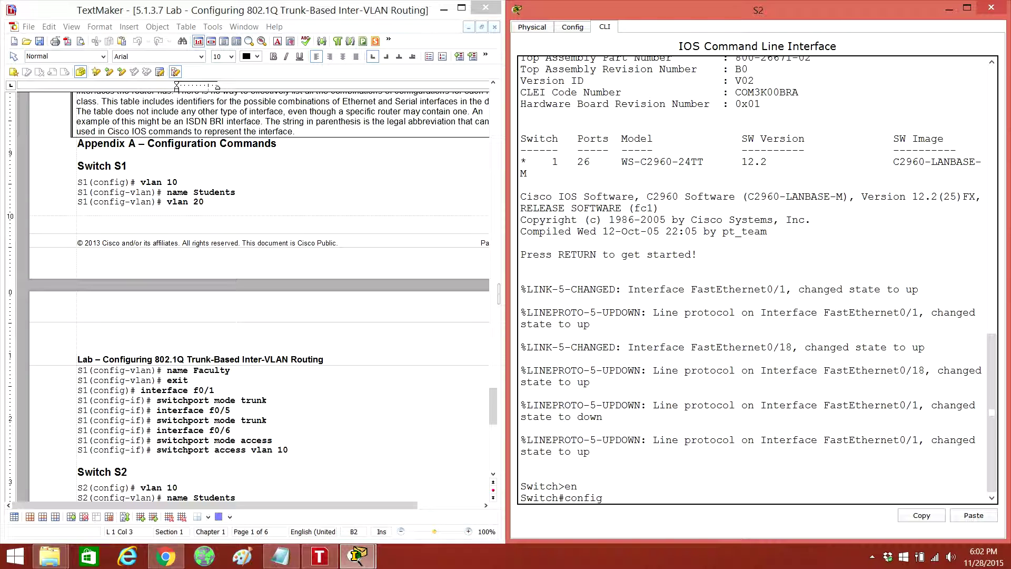
text( t)
key(Return)
- Set S2's interface FastEthernet 0/1 to trunk mode and enable it with no shutdown
text(int )
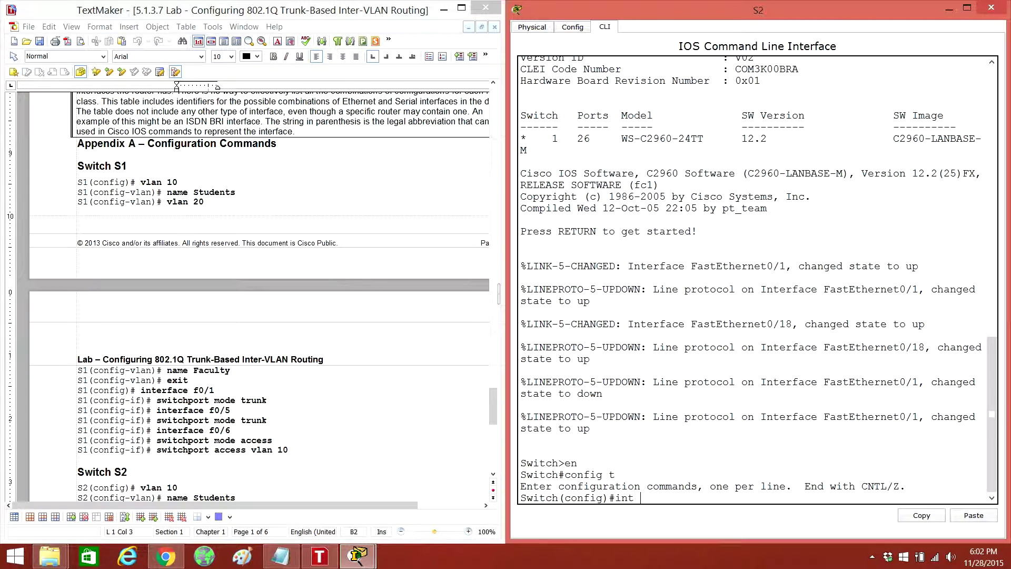
text(fa 0/1)
key(Return)
text(sw)
key(Tab)
text(mo)
key(Tab)
text(tr)
key(Tab)
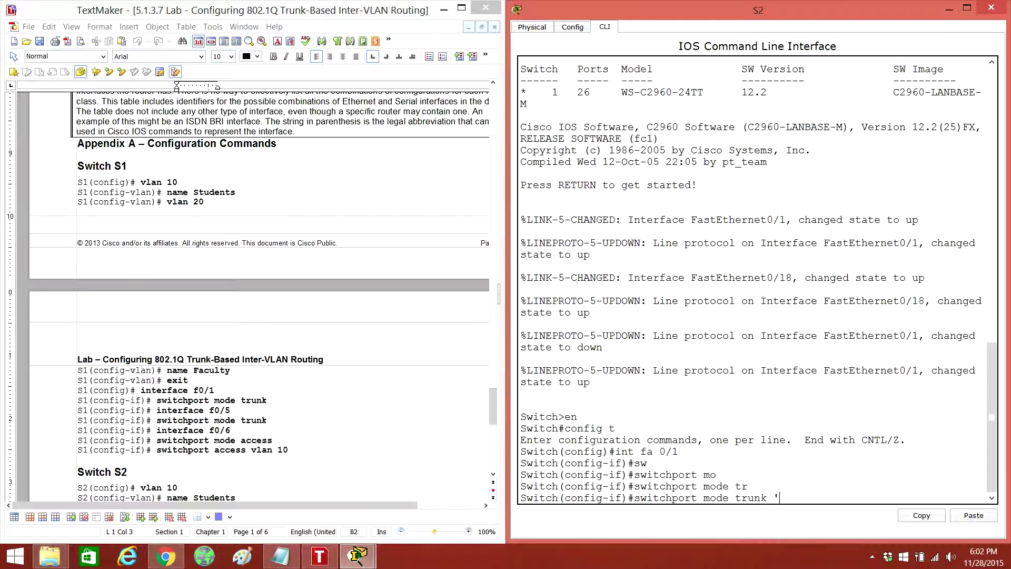
key(Return)
key(Return)
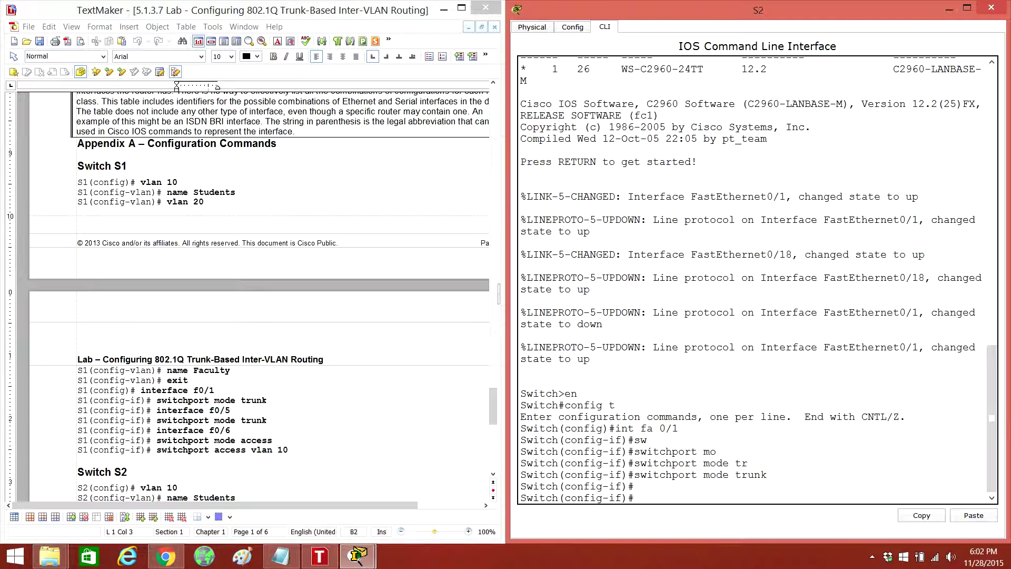
text(no sh)
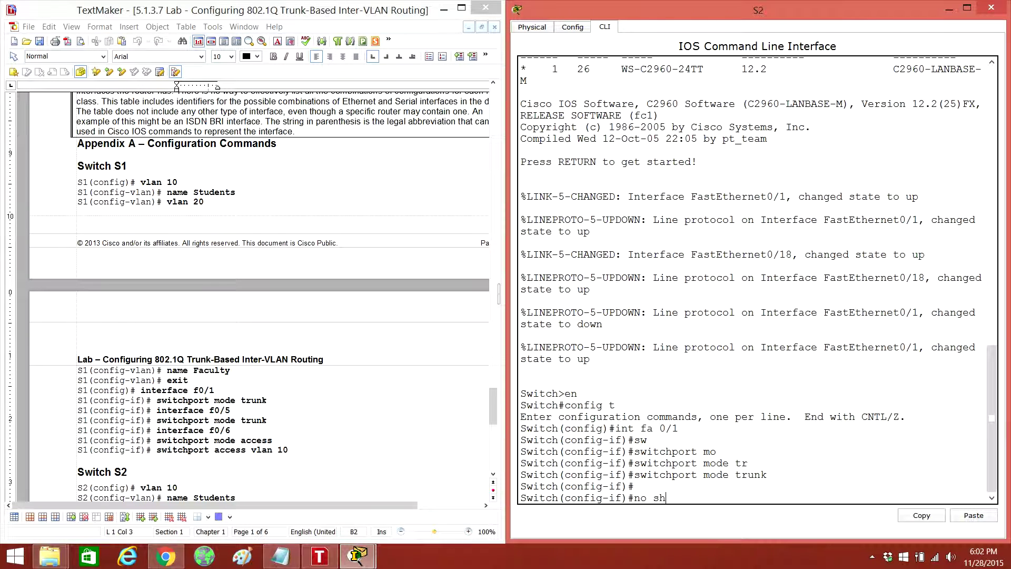
key(Return)
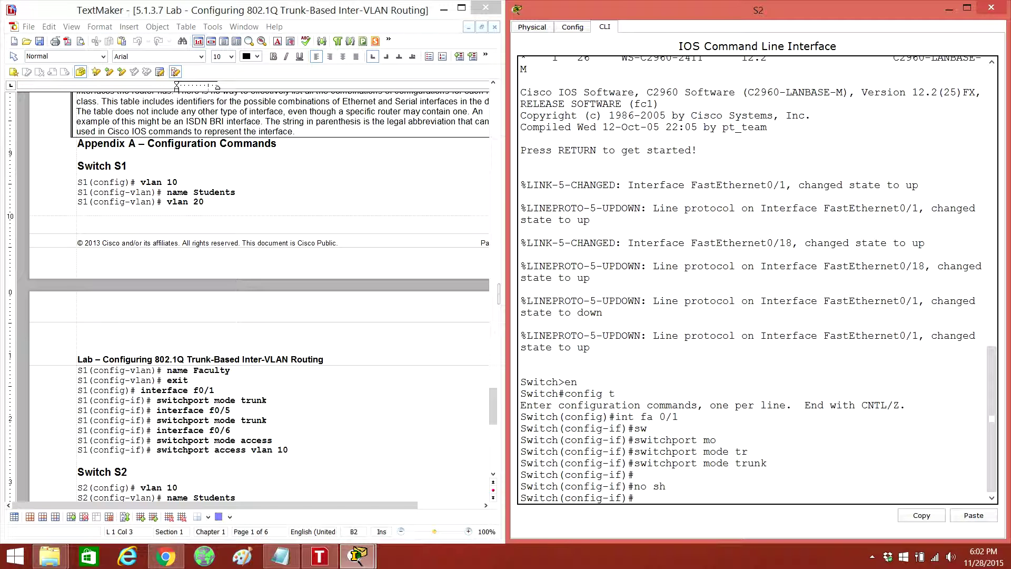
- Find the Switch S2 commands in Appendix A of the lab document and return S2 to global configuration mode
click(950, 8)
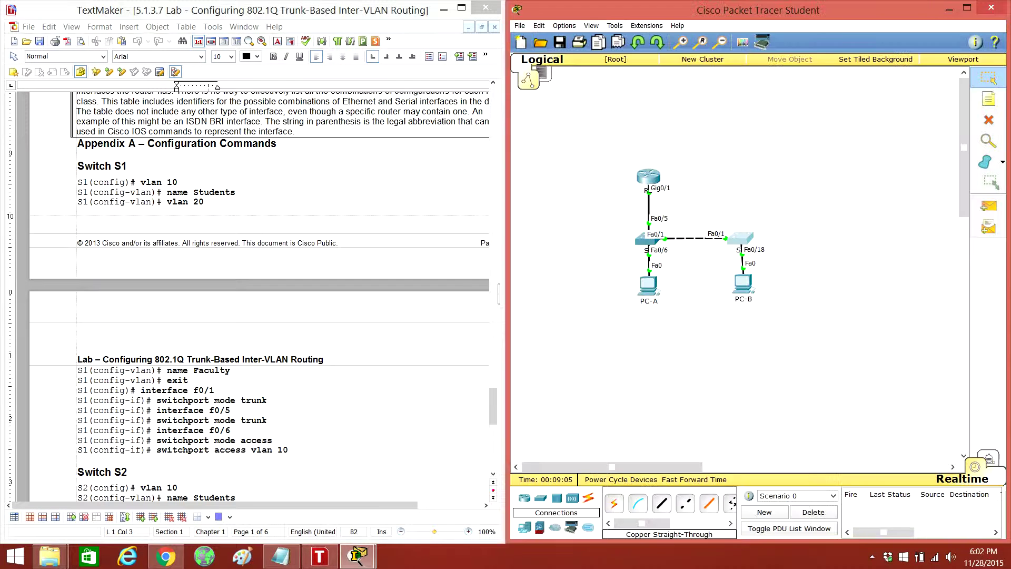
mouse_move(357, 555)
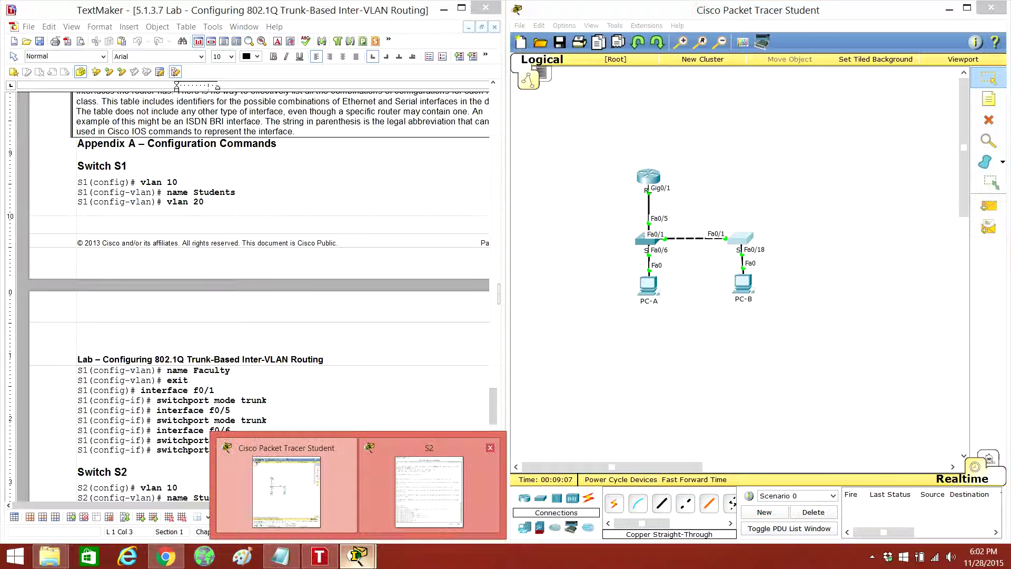
click(445, 487)
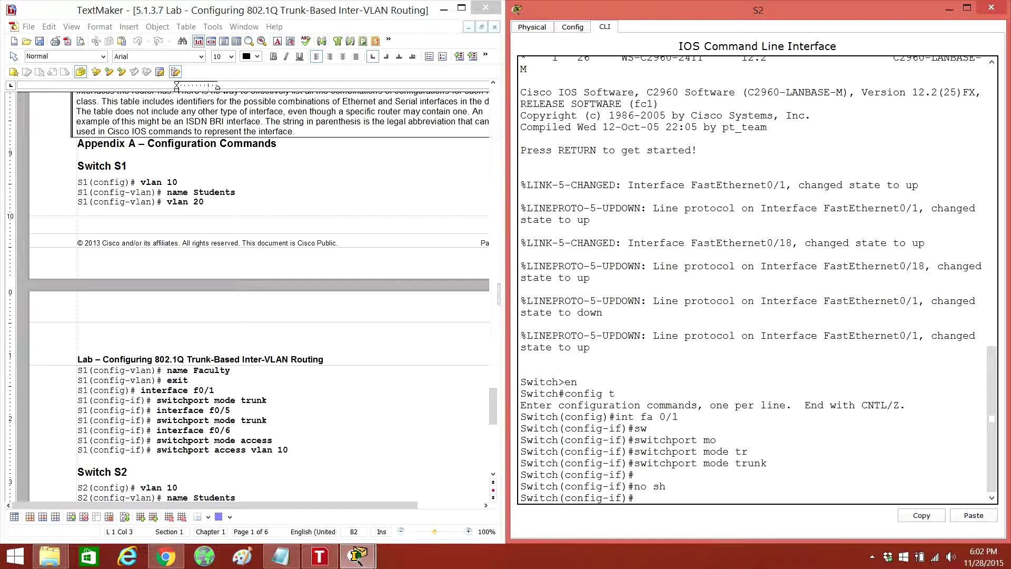
scroll(497, 412, down, 5)
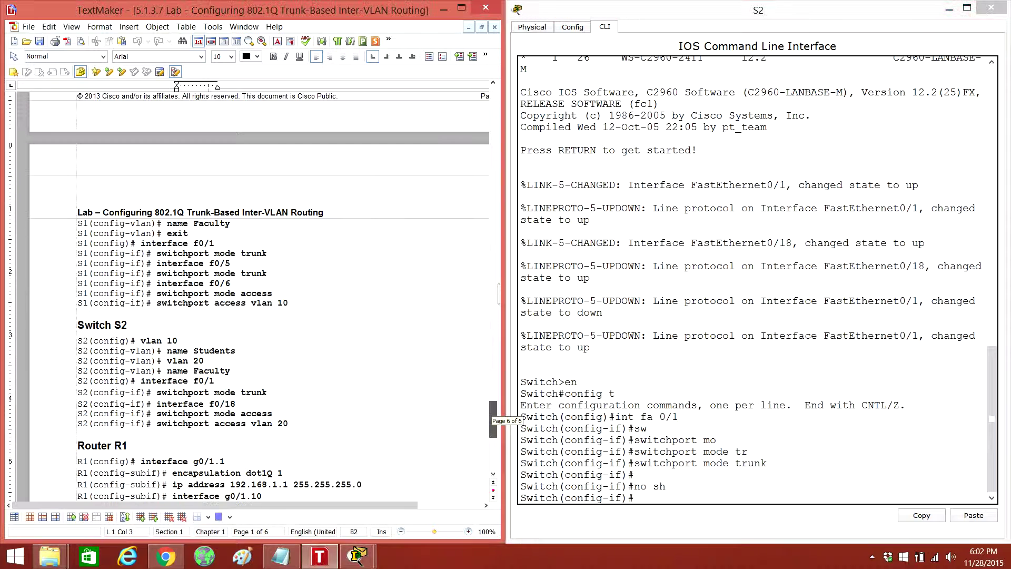
click(635, 498)
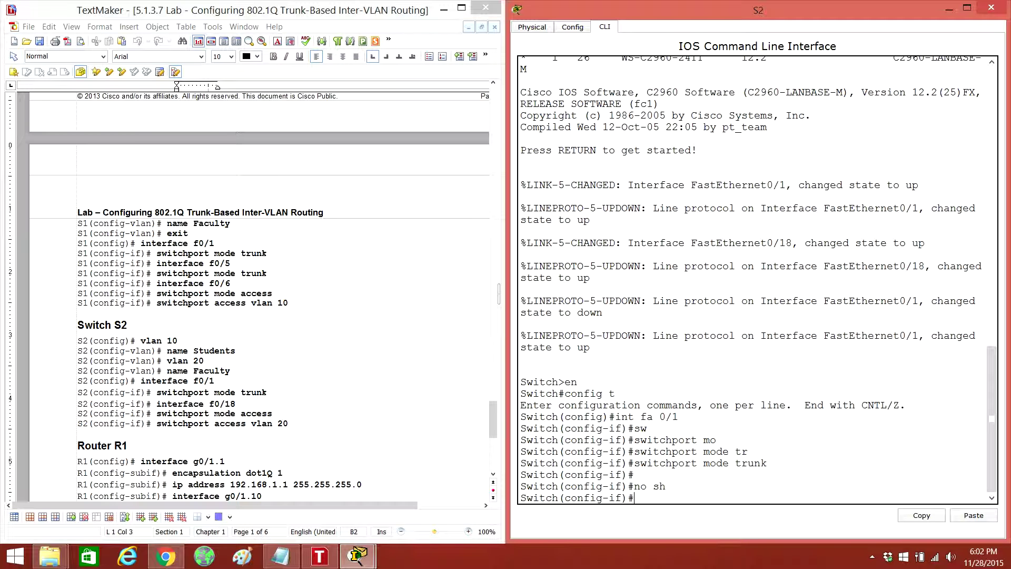
text(exit)
key(Return)
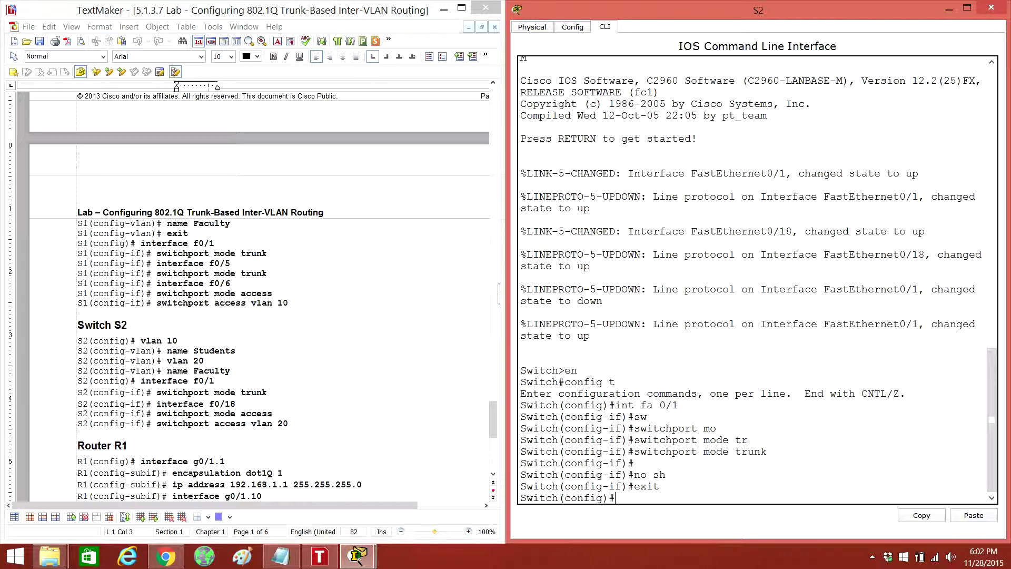
- Turn off trunk negotiation on S2's FastEthernet 0/1 with switchport nonegotiate and exit the interface configuration
text(int fa 0/1)
key(Return)
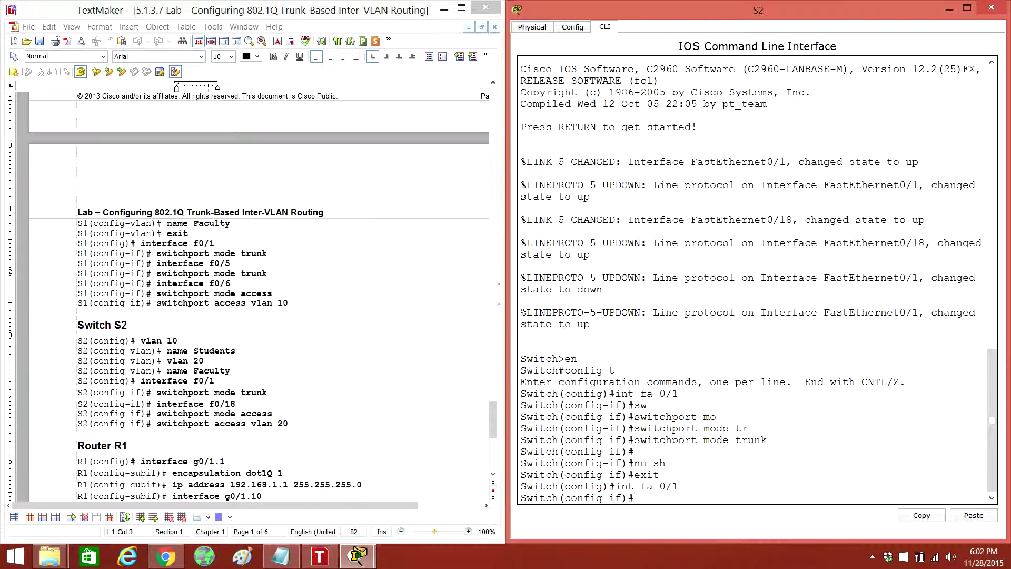
text(sw)
key(Tab)
text(no)
key(Tab)
key(Return)
text(exit)
key(Return)
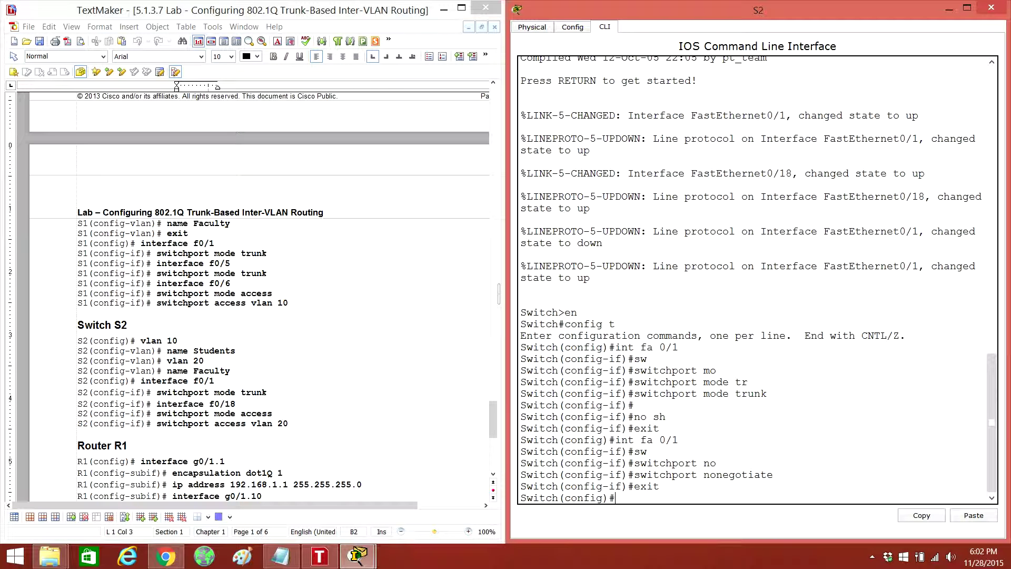
- Set the switchport mode of S2's interface FastEthernet 0/18 to access
text(int fa 0/18)
key(Return)
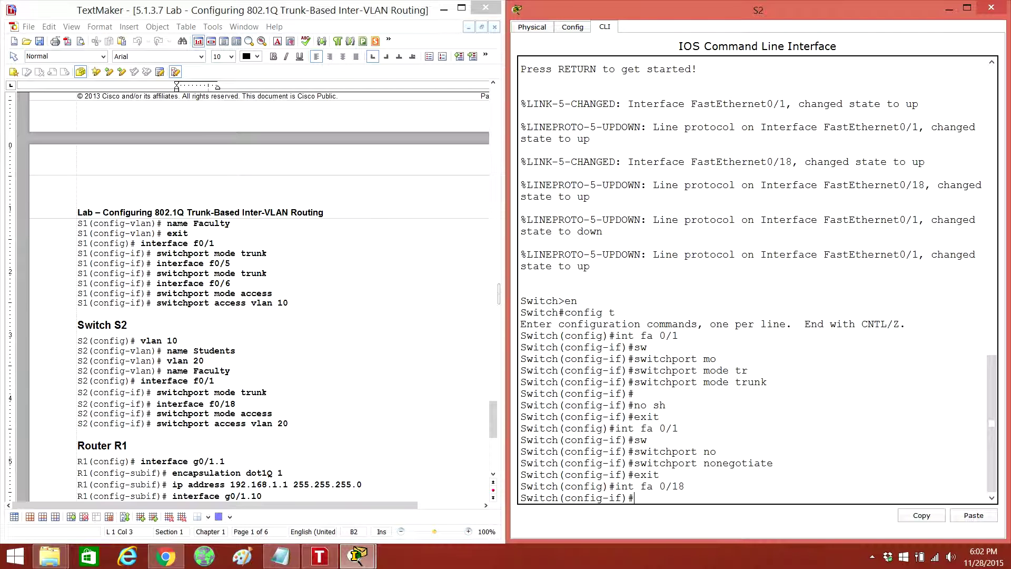
text(sw)
key(Tab)
text(mo)
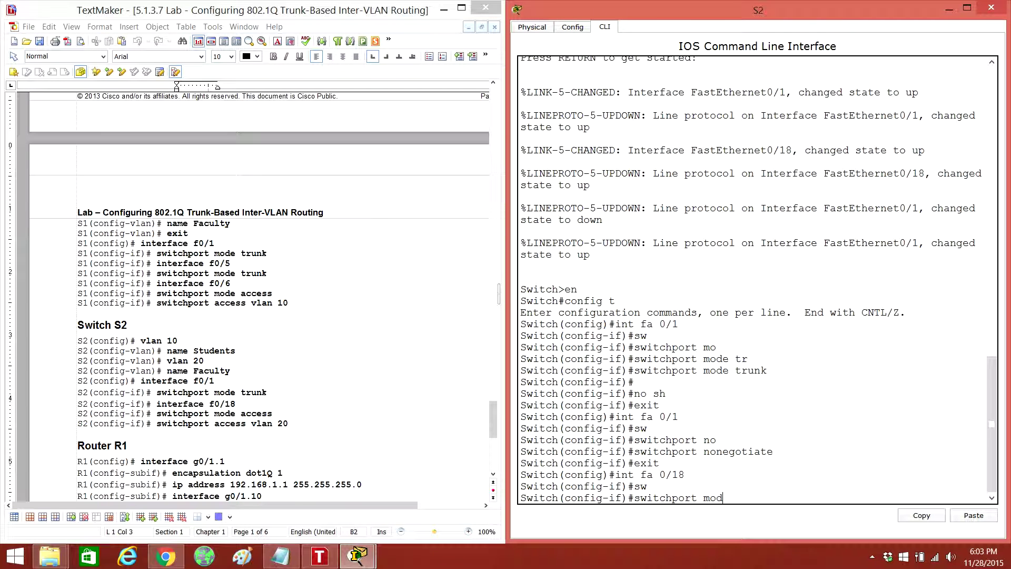
text(d)
key(Tab)
text(ac)
key(Tab)
key(Return)
- Assign S2's FastEthernet 0/18 to access VLAN 20 and return to global configuration mode
text(s)
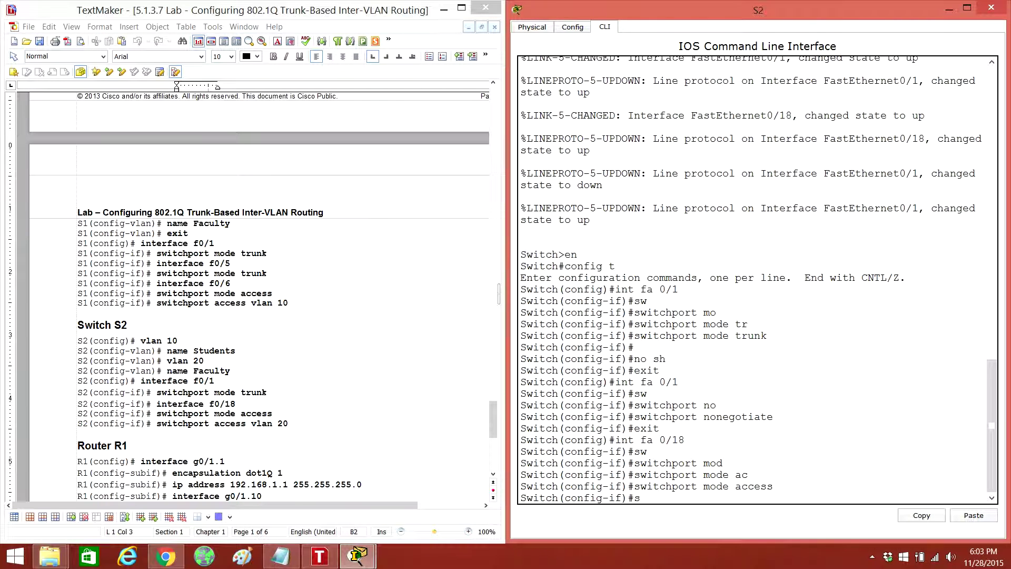
text(w)
key(Tab)
text(ac)
key(Tab)
text(vlan 20)
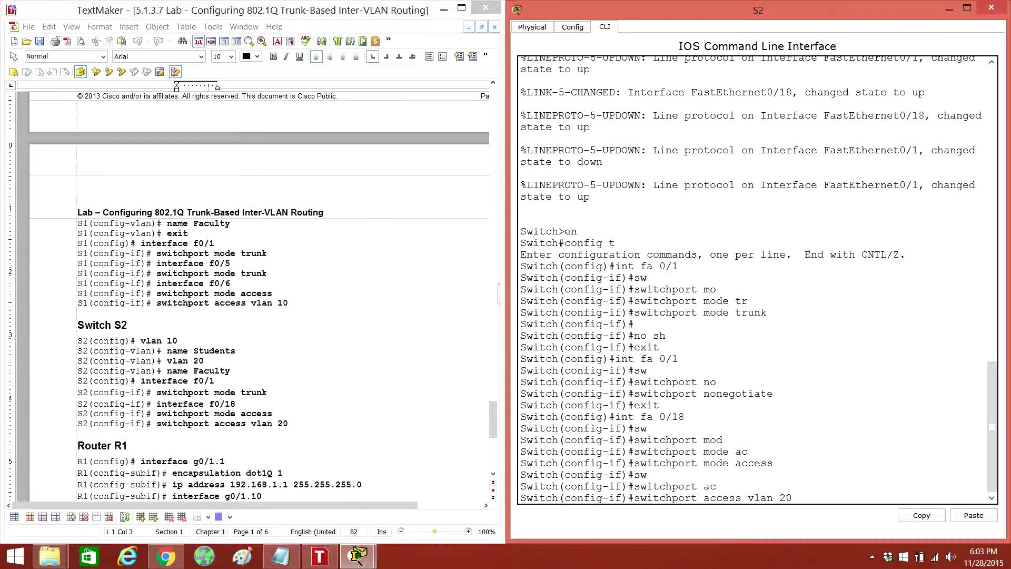
key(Return)
key(Return)
text(exit)
key(Return)
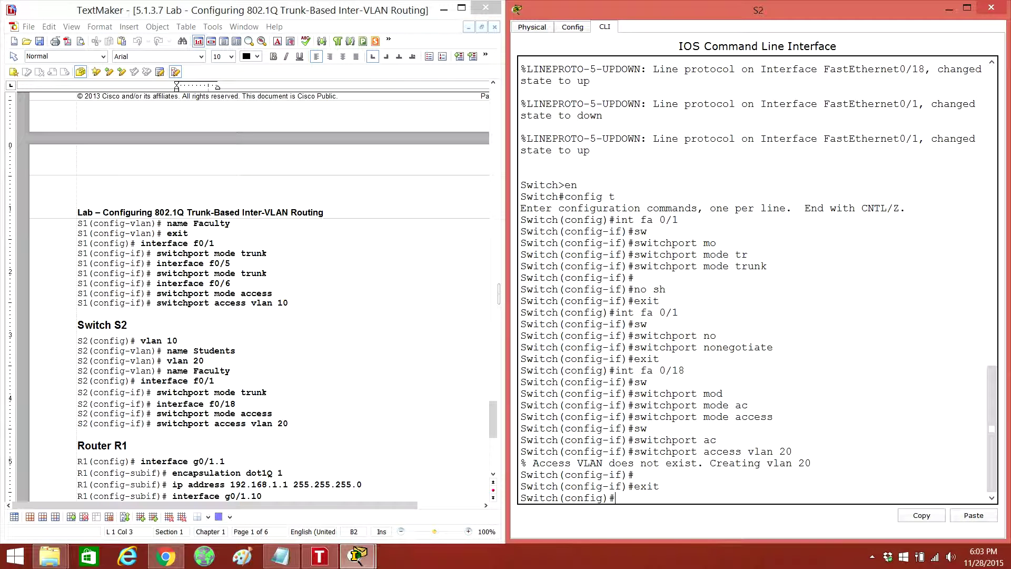
- Create VLAN 10 on switch S2 and name it students
text(vlan 10)
key(Return)
text(b)
key(BackSpace)
text(na)
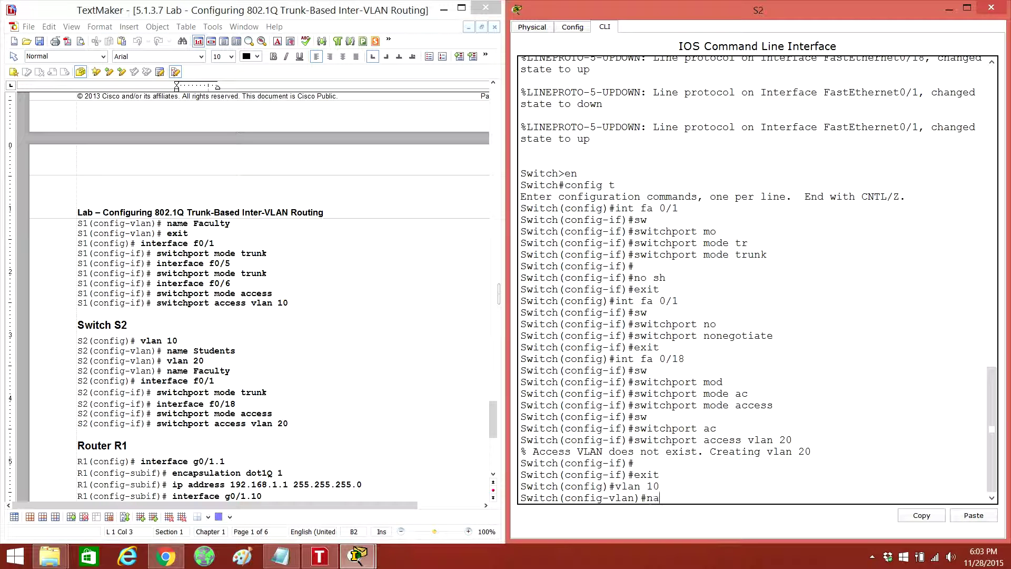
text(me students)
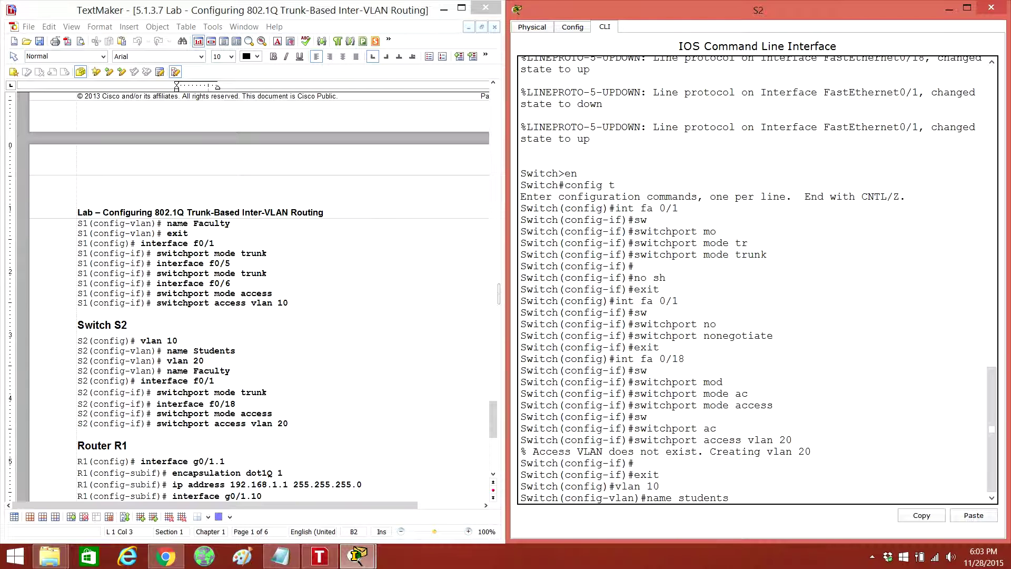
key(Return)
- Create VLAN 20 on S2 with the name falculty, leave VLAN configuration and close the S2 window
text(vlan 20)
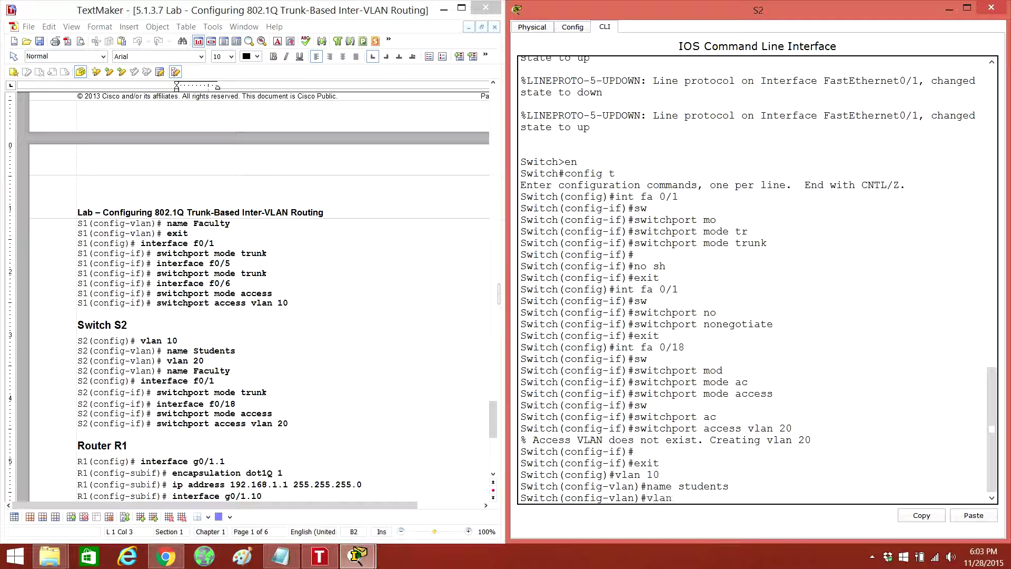
key(Return)
text(name)
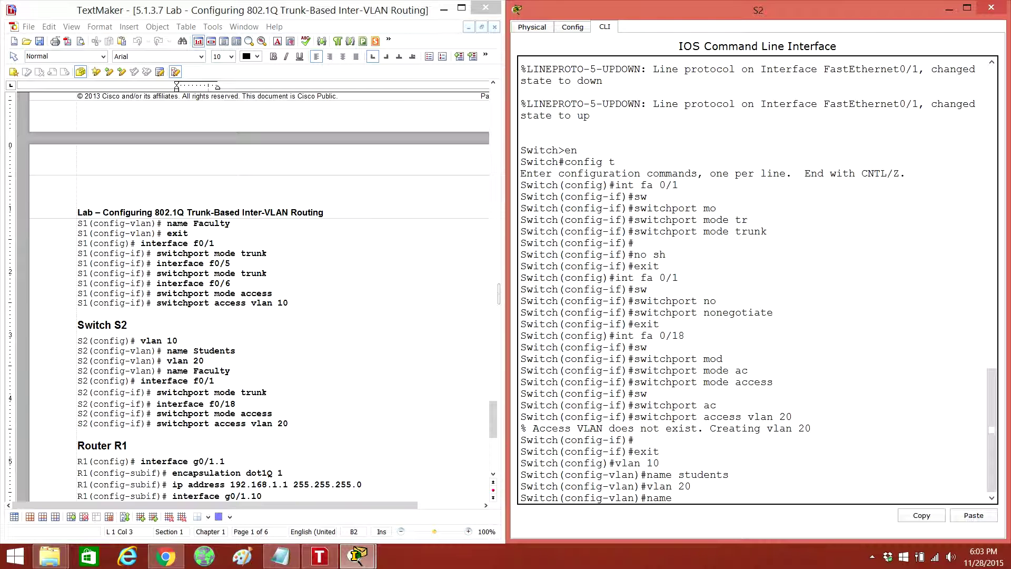
text( falculty)
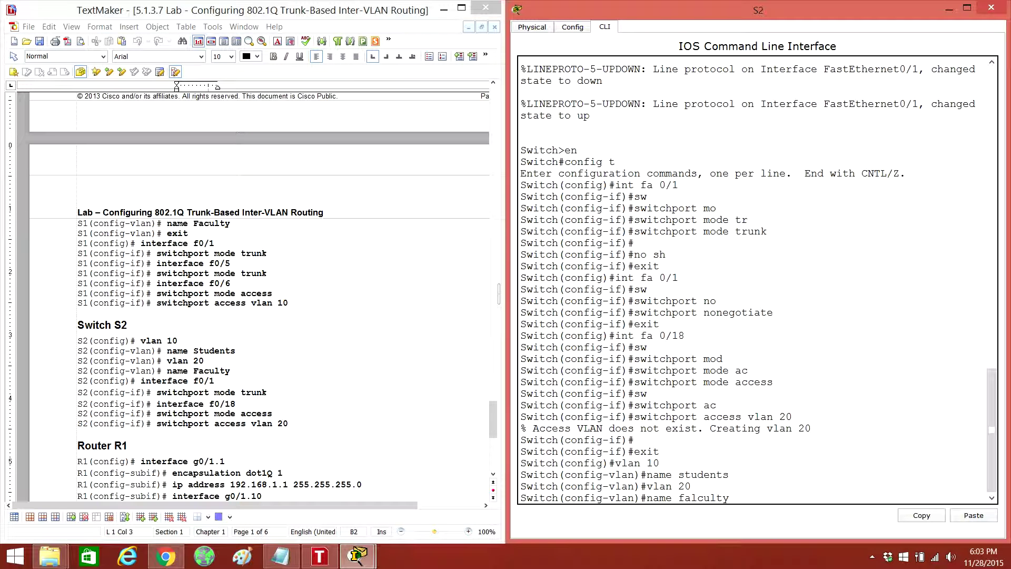
key(Return)
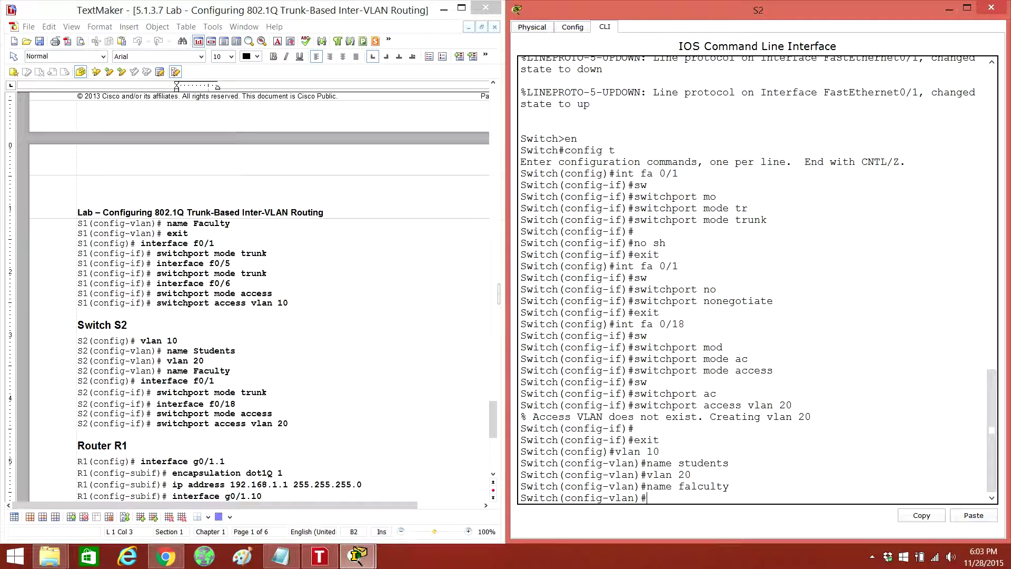
text(exit)
key(Return)
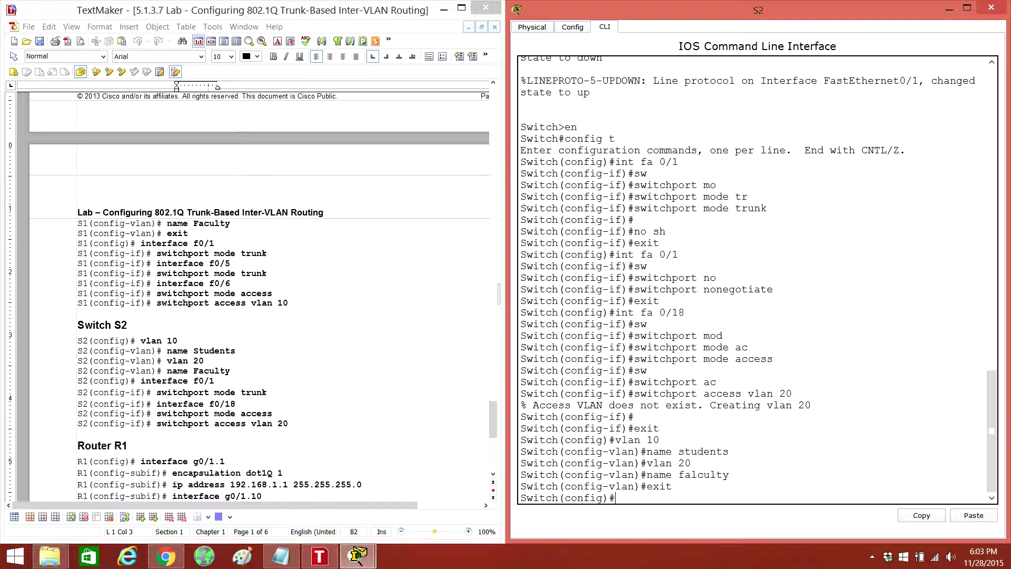
key(alt+F4)
- Give PC-A the static IP address 192.168.10.3 with subnet mask 255.255.255.0, following the lab's addressing table
drag(493, 419, 493, 139)
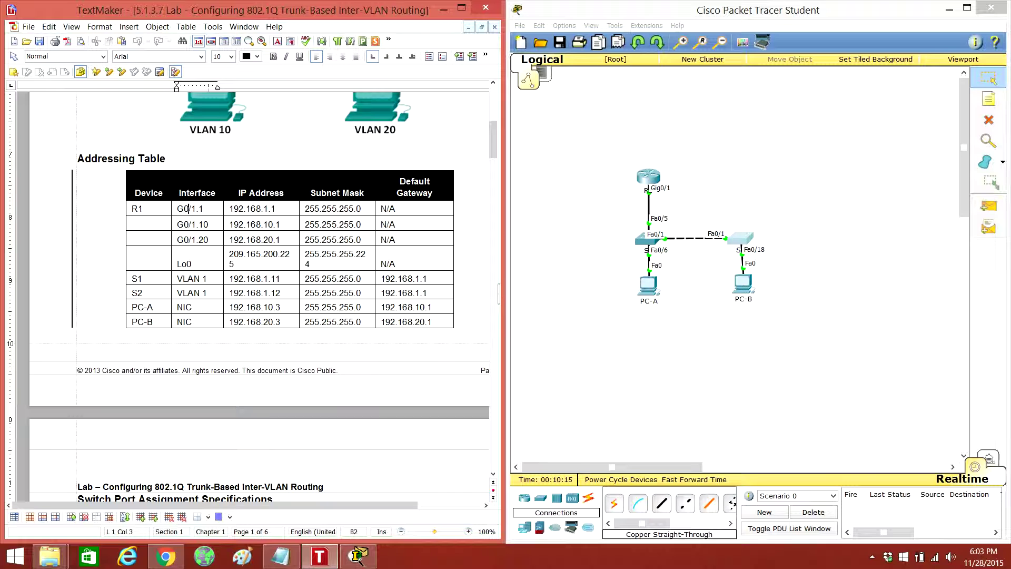
click(648, 285)
click(446, 170)
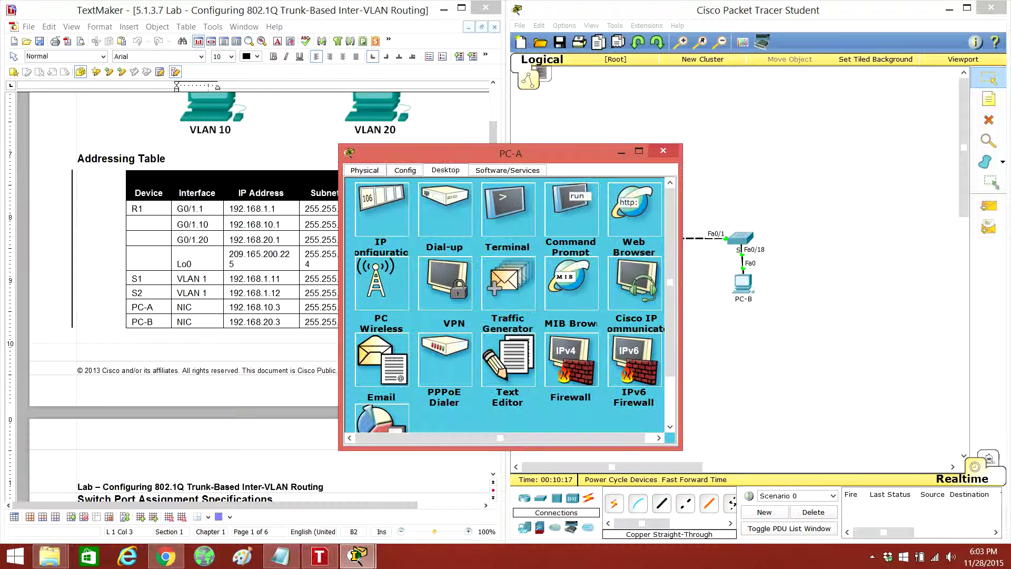
click(382, 210)
drag(463, 154, 734, 112)
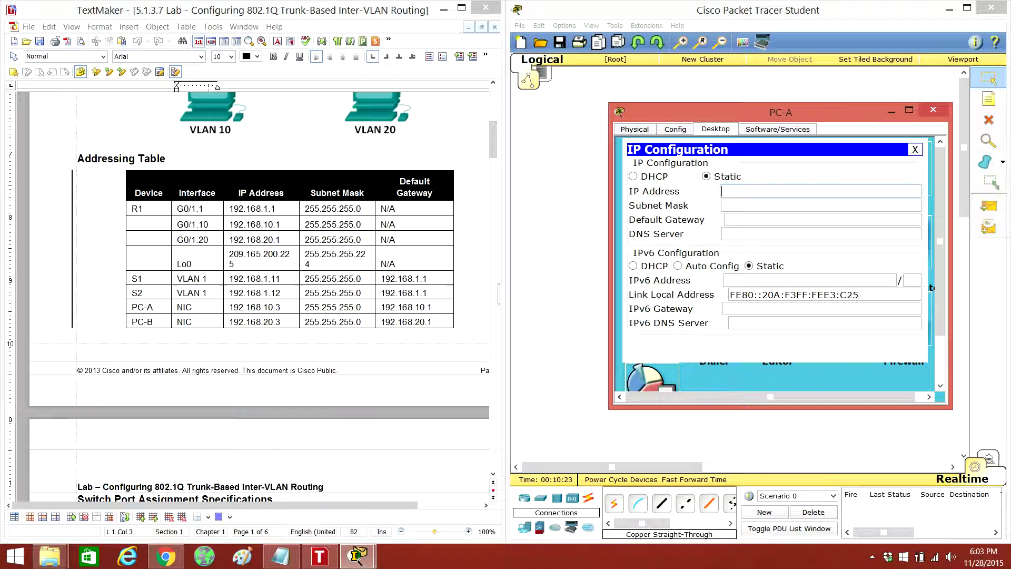
text(192.168.10.3)
key(Tab)
key(Tab)
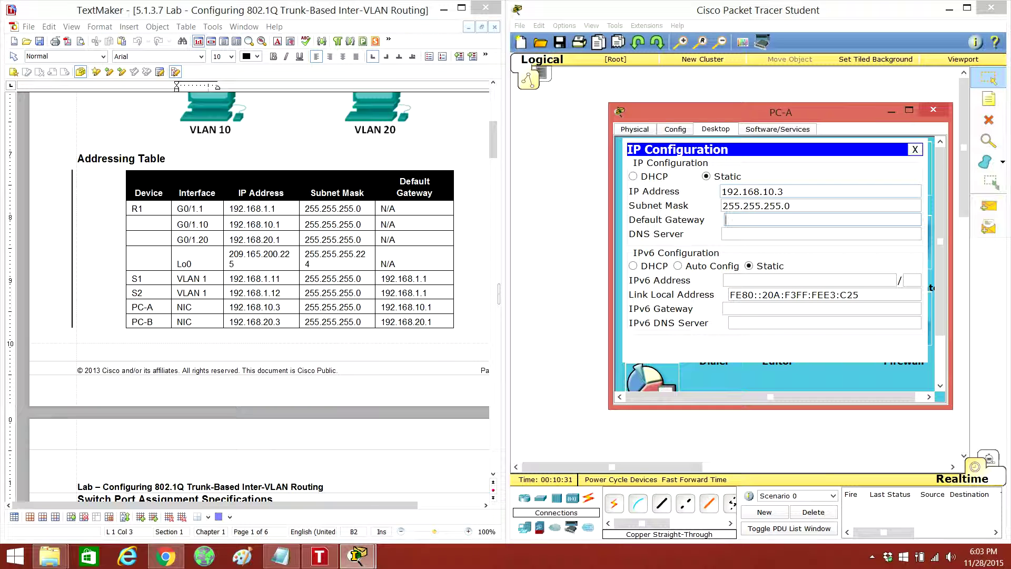
- Set PC-A's default gateway to 192.168.10.1 and close its configuration window
text(192.168.10.1)
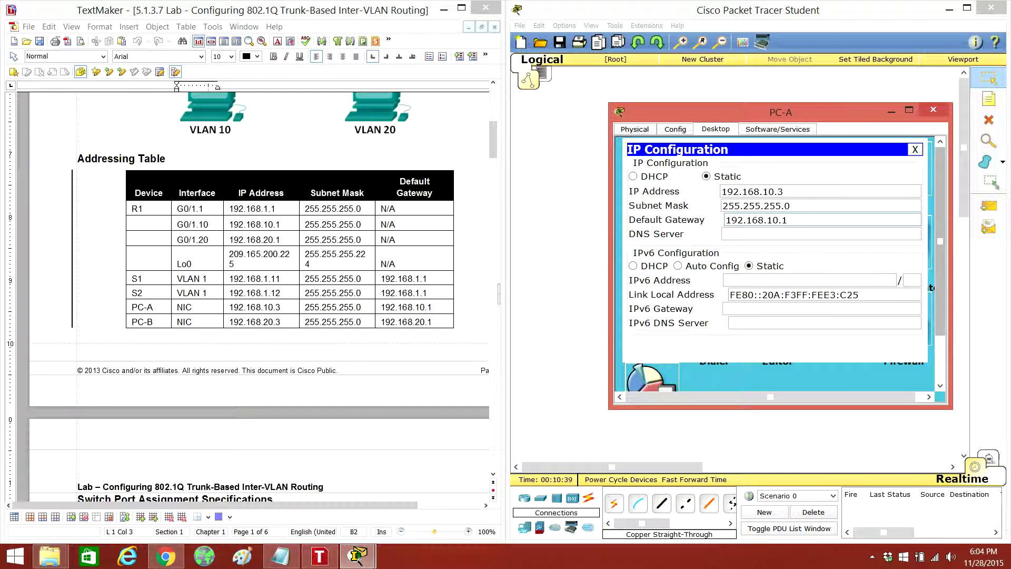
click(915, 150)
click(933, 109)
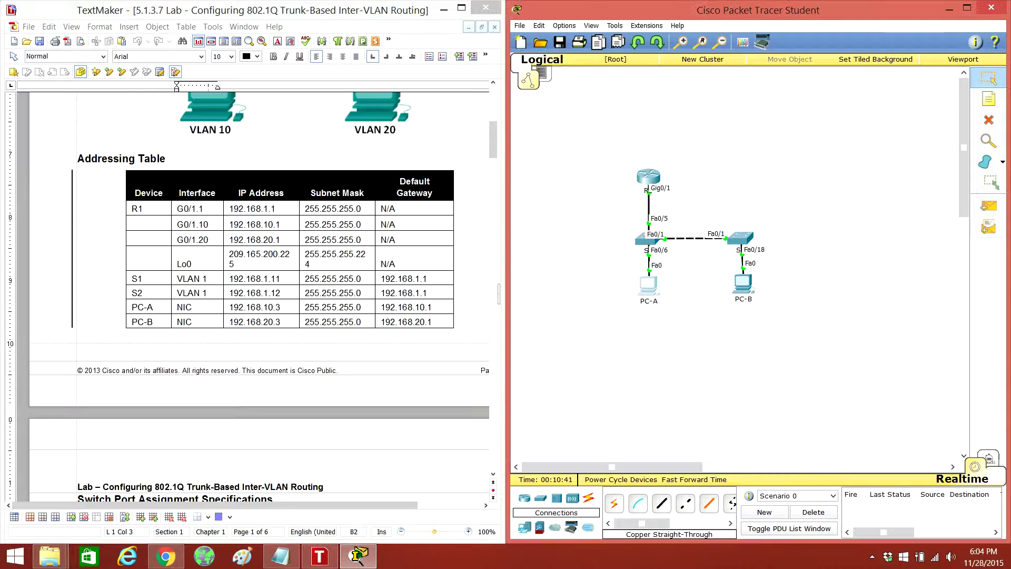
- Give PC-B the static IP address 192.168.20.3 with subnet mask 255.255.255.0
click(743, 284)
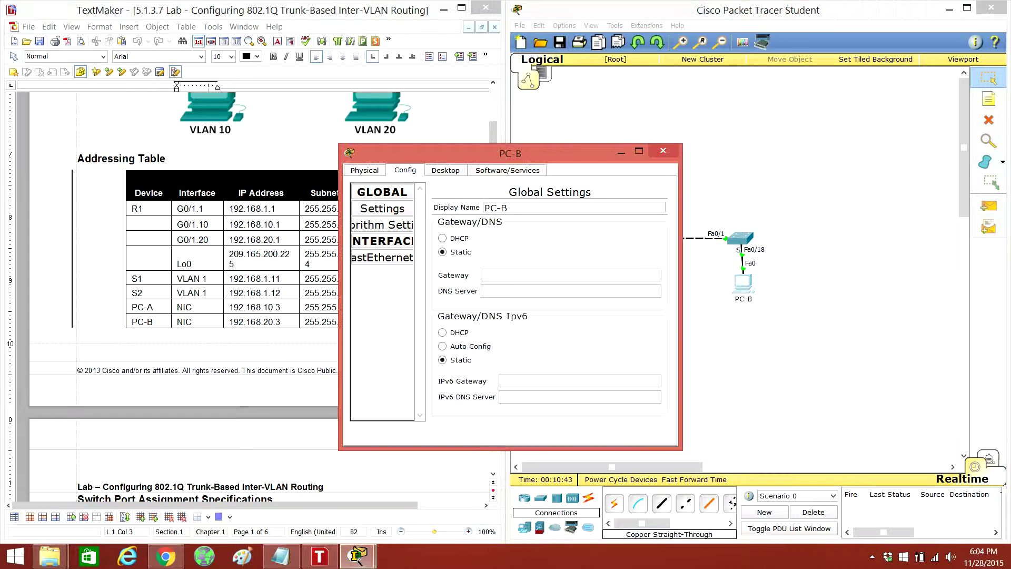
drag(519, 152, 708, 136)
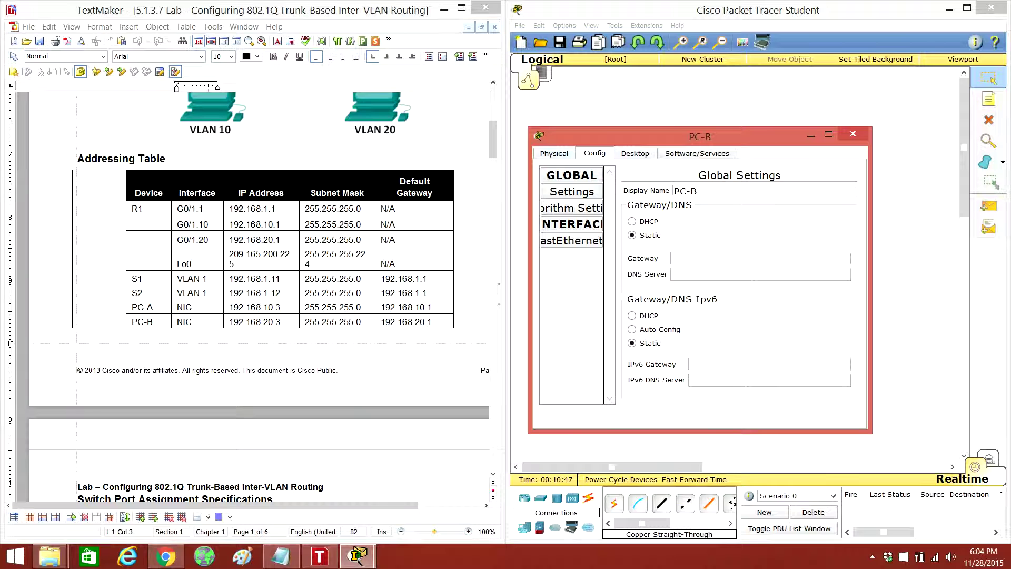
click(635, 153)
click(577, 205)
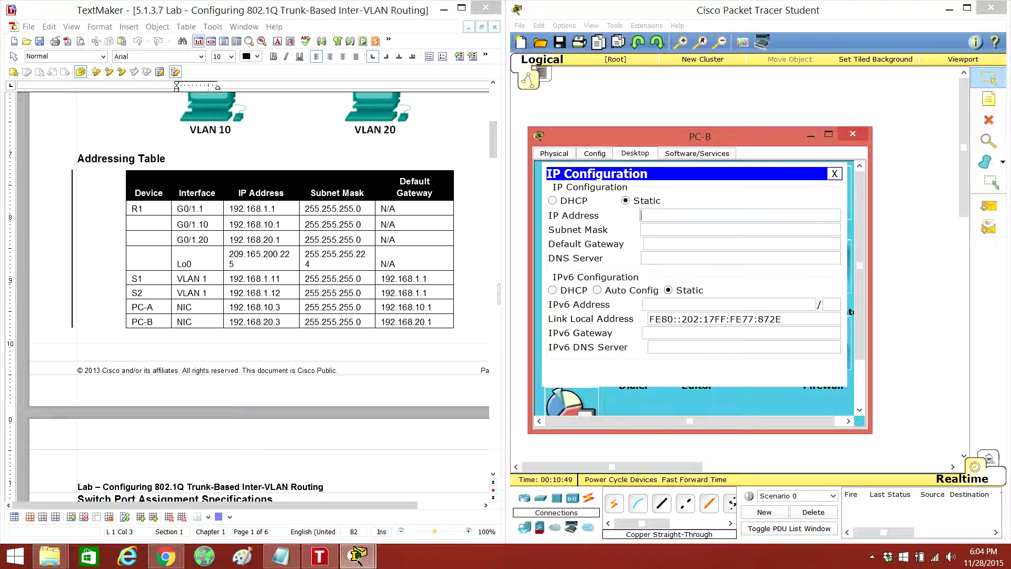
text(192.168.20.3)
key(Tab)
key(Tab)
- Set PC-B's default gateway to 192.168.20.1 and close its configuration window
text(192.168)
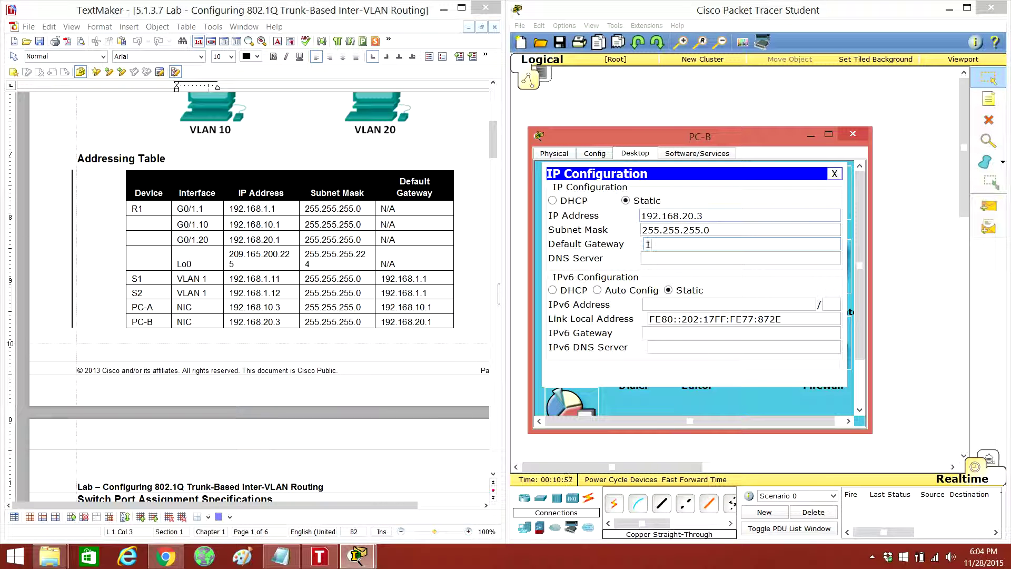
text(.20.1)
click(835, 174)
click(852, 134)
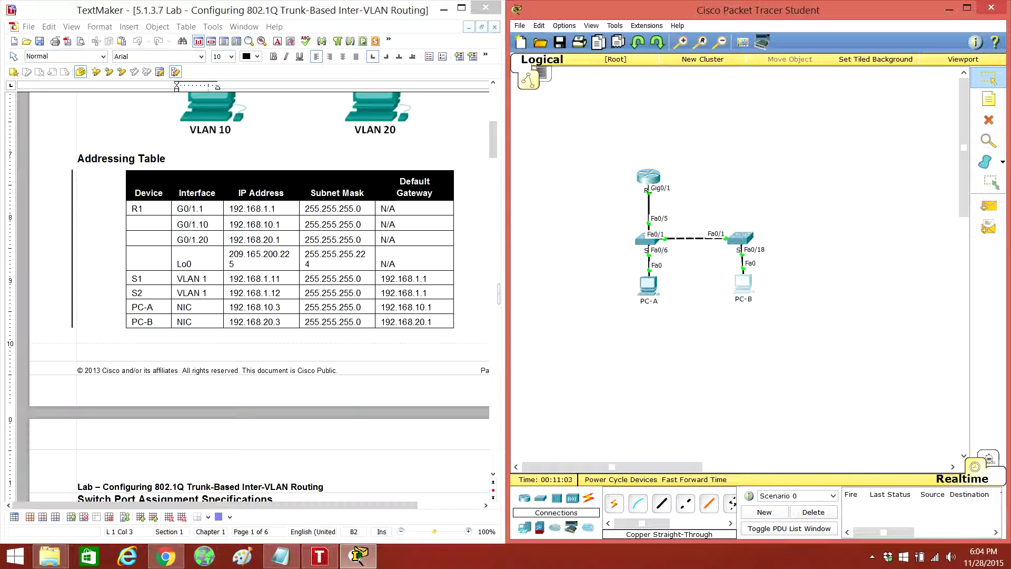
- Set switch S2's default gateway to 192.168.1.1 from its command line
click(743, 284)
click(741, 237)
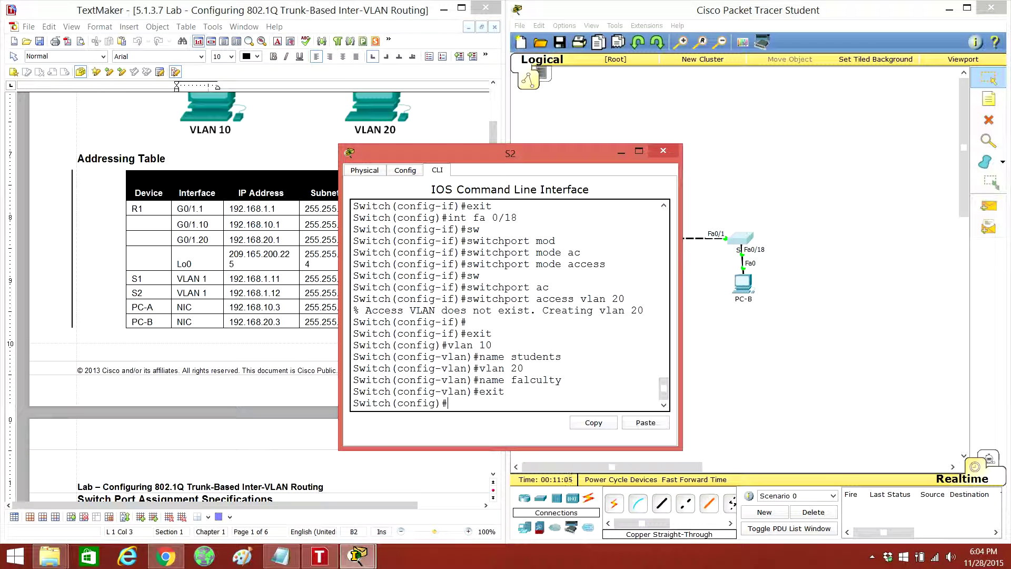
text(ip def)
key(Tab)
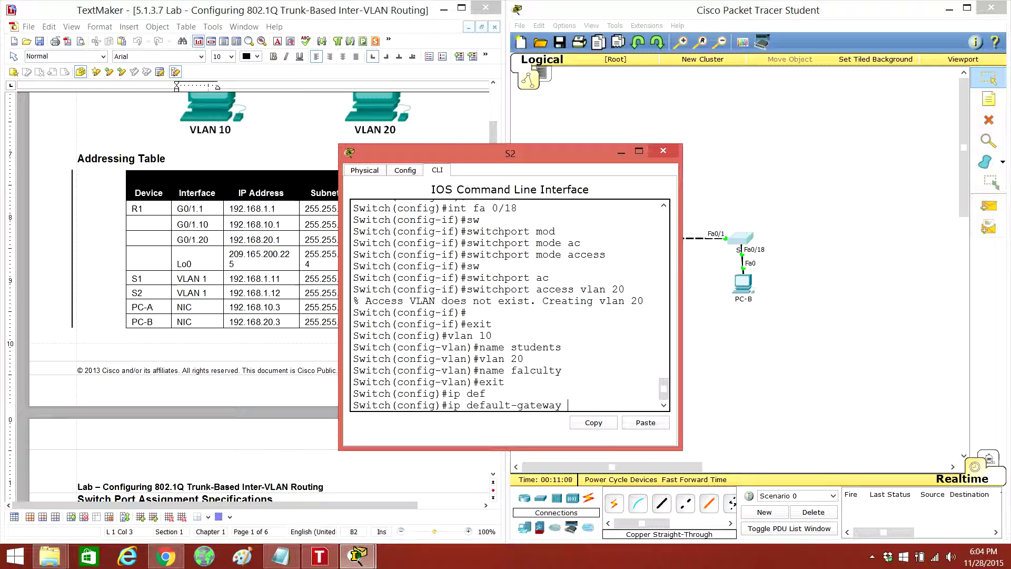
drag(510, 153, 716, 123)
text(192.168.1.1)
key(Return)
- Assign S2's VLAN 1 interface the IP address 192.168.1.12 with subnet mask 255.255.255.0
text(int vlan 1)
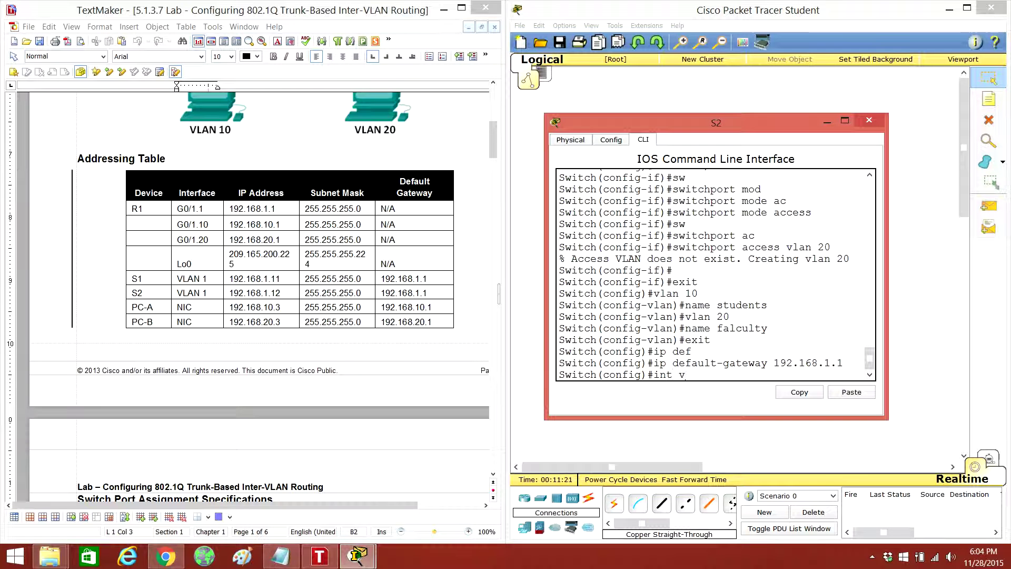
key(Return)
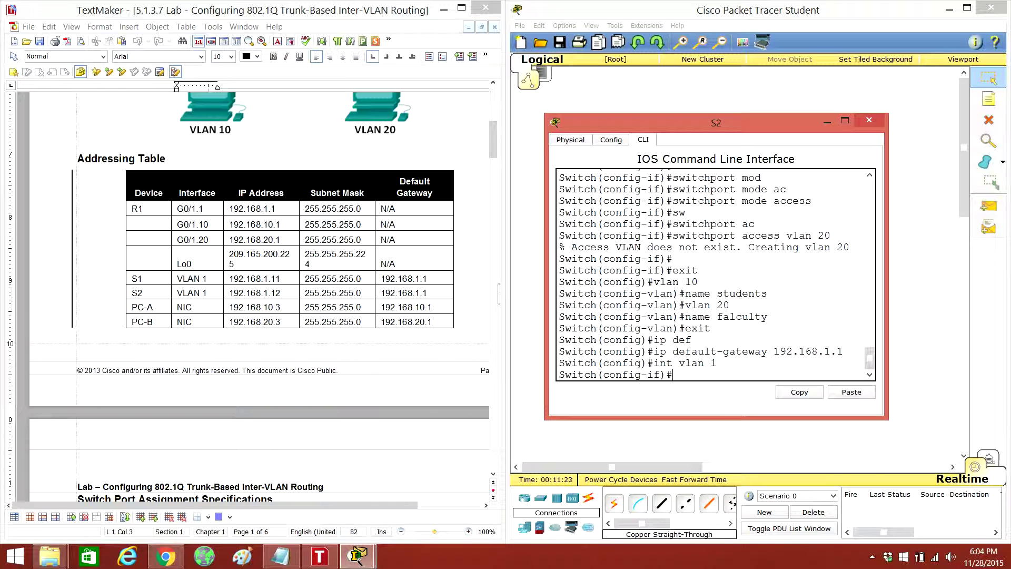
text(ip add)
key(Tab)
text(1)
text(168)
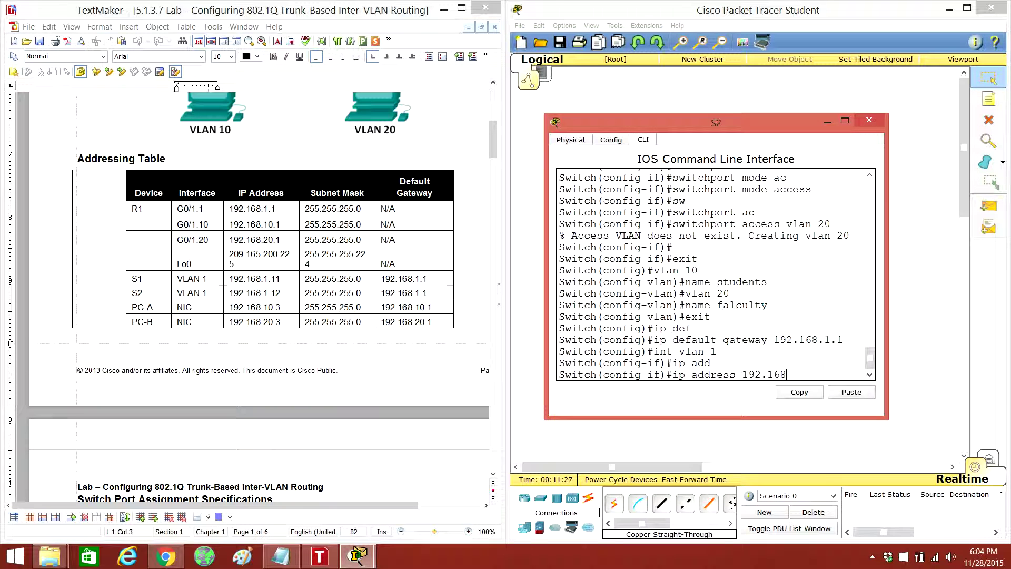
text(.1.12 255.255.255.0)
key(Return)
- Enable S2's VLAN 1 interface with no shutdown and close the S2 window
text(no s)
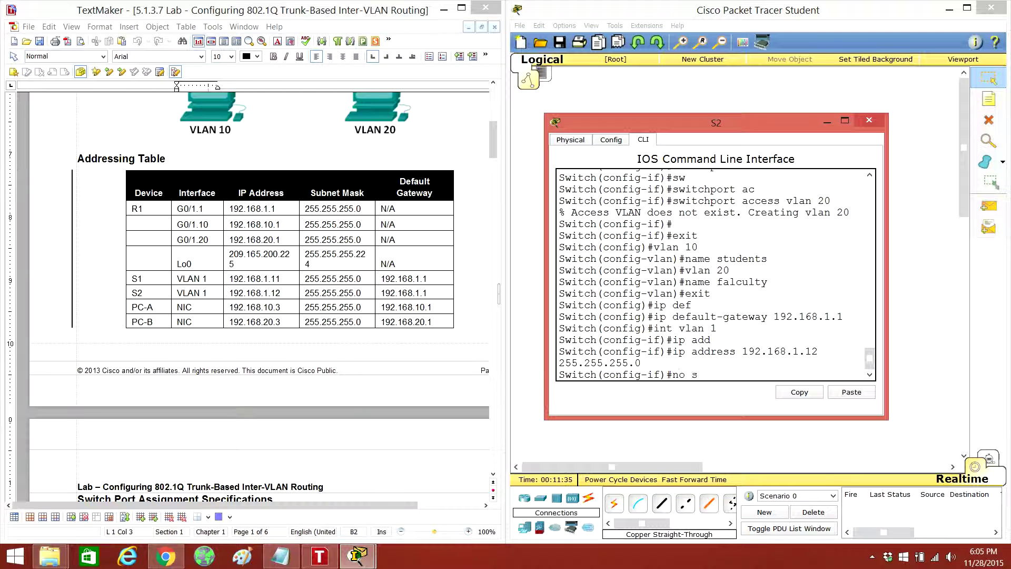
text(h)
key(Return)
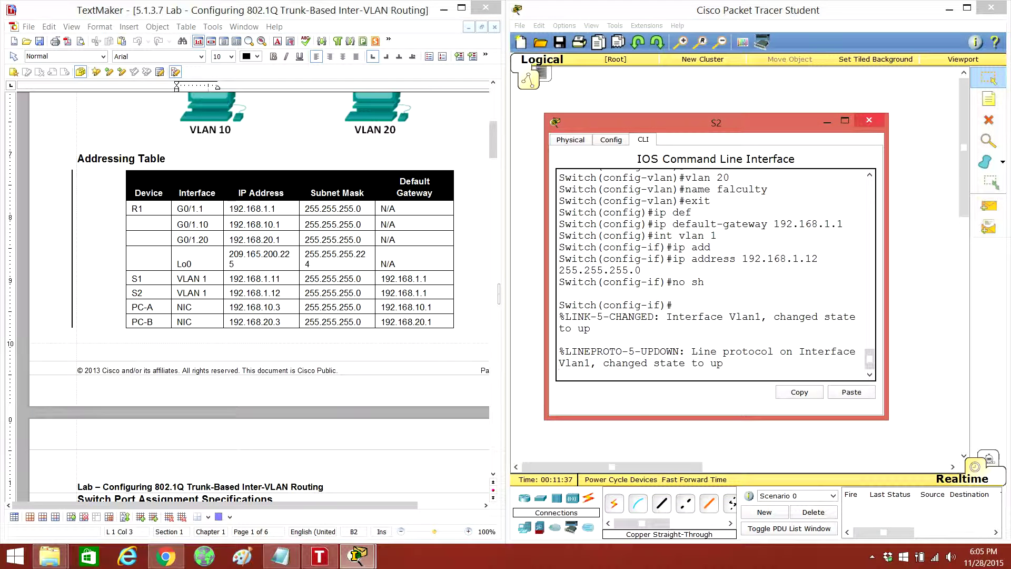
click(869, 120)
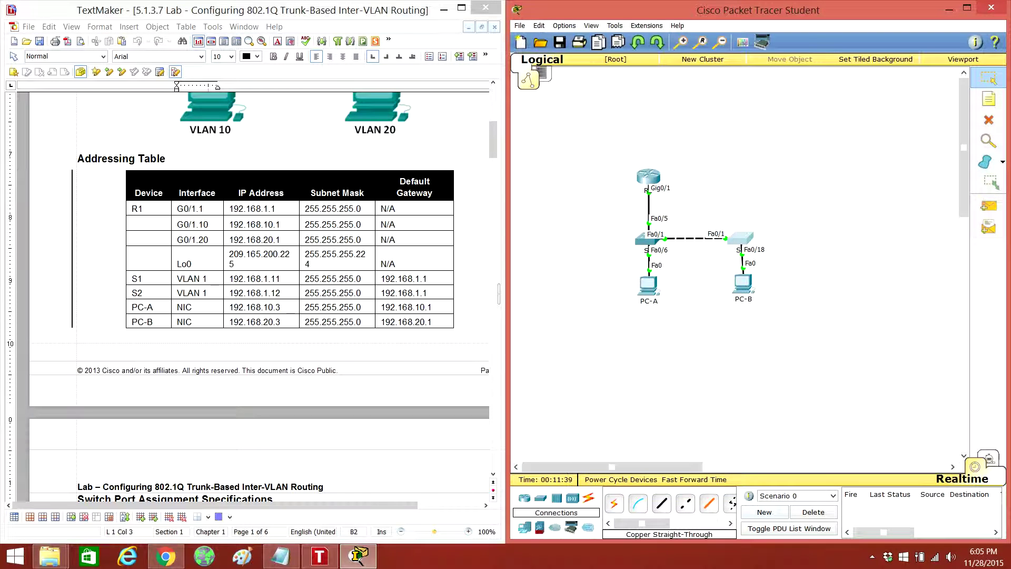
- Test connectivity by sending a simple PDU from PC-B to PC-A twice
key(p)
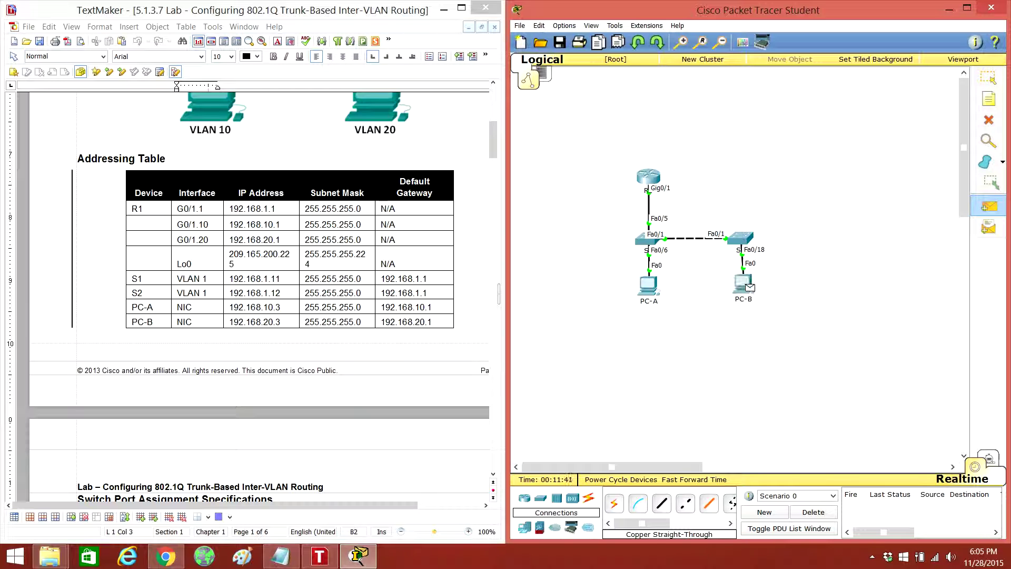
click(750, 287)
click(648, 285)
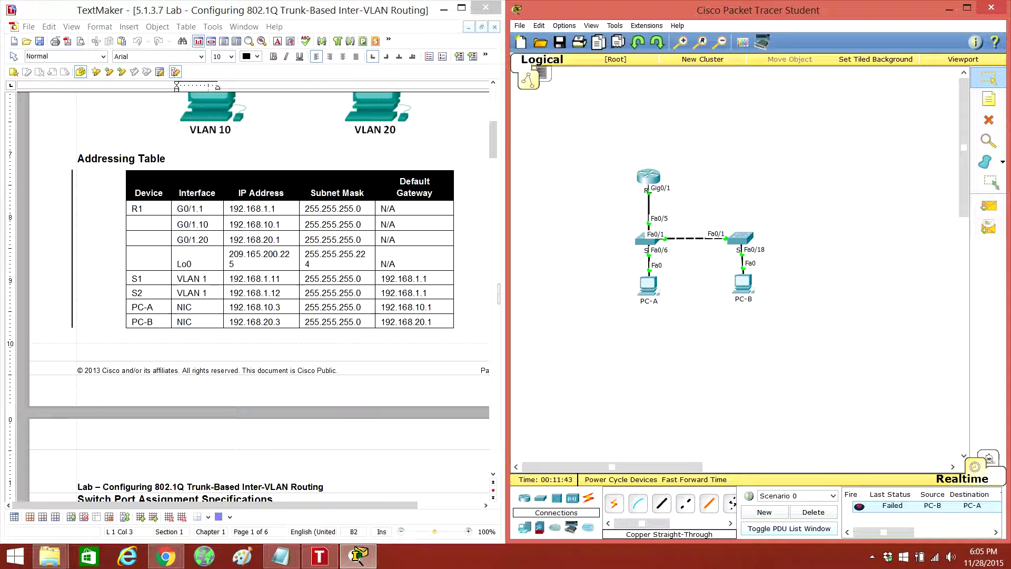
key(p)
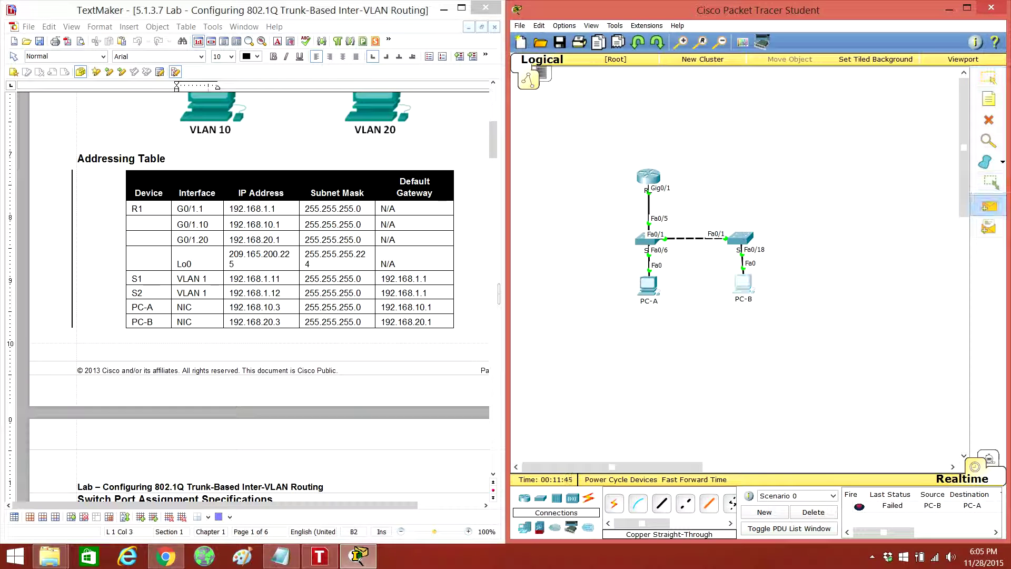
click(750, 288)
click(648, 285)
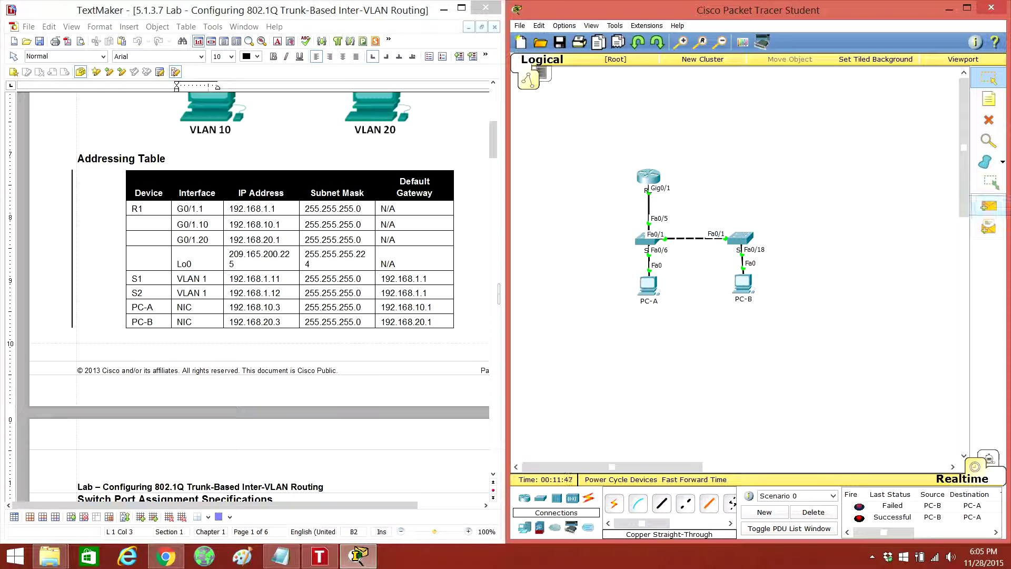
- Send a simple PDU from PC-B to switch S1 and check its entry in the PDU list
key(p)
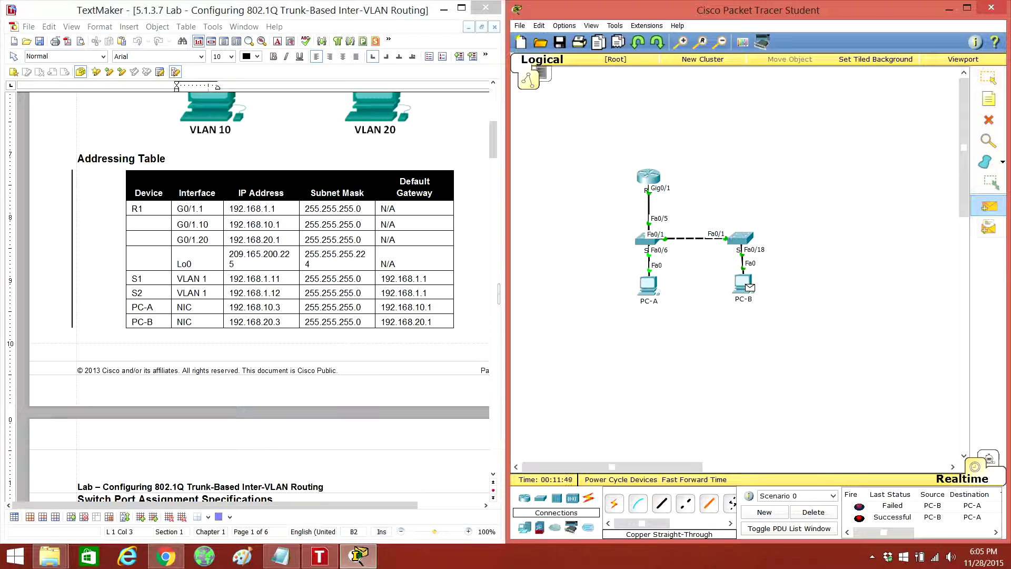
click(750, 287)
click(649, 285)
drag(996, 504, 996, 509)
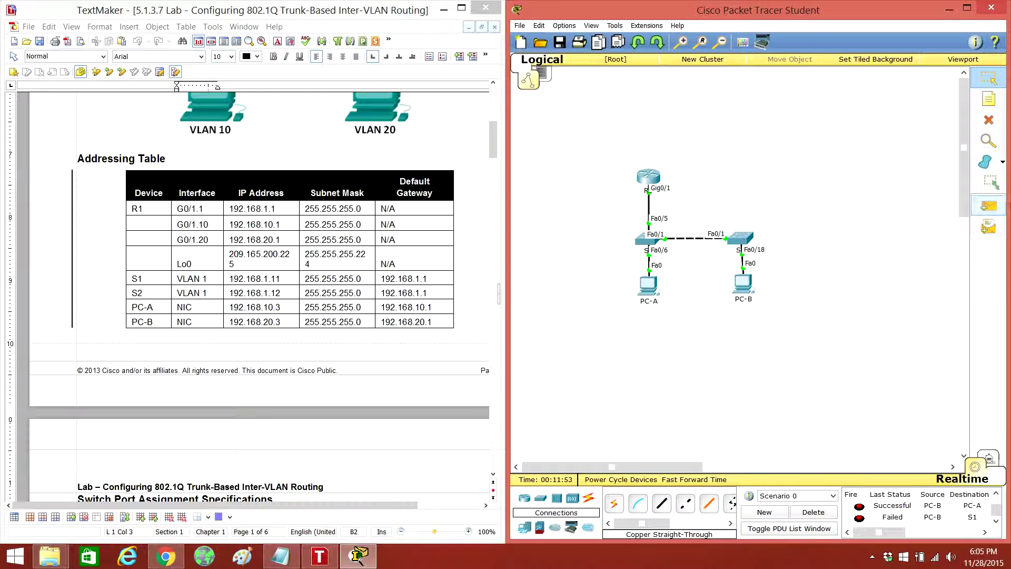
- Send a simple PDU from router R1 to switch S1
key(p)
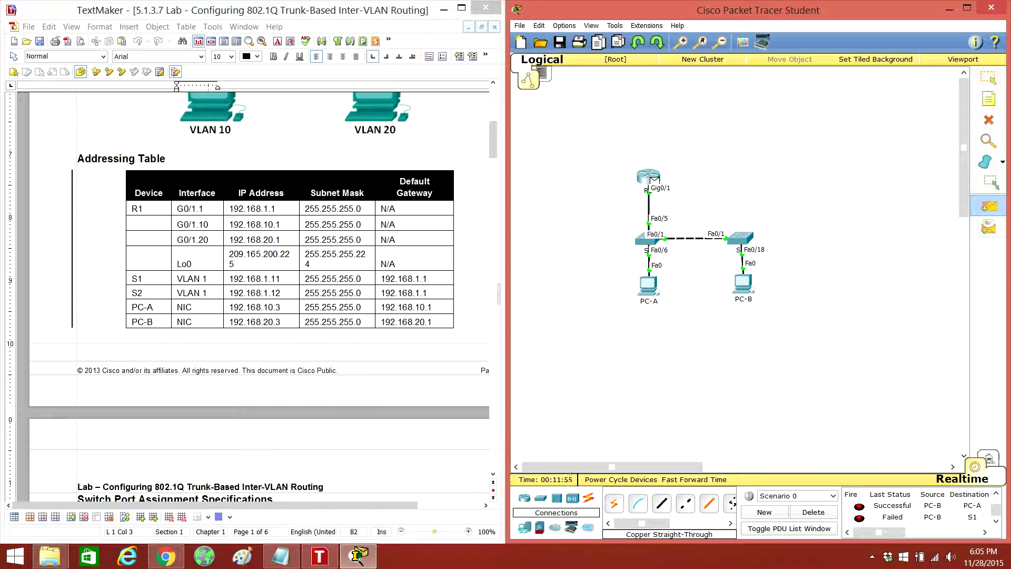
click(649, 178)
click(648, 238)
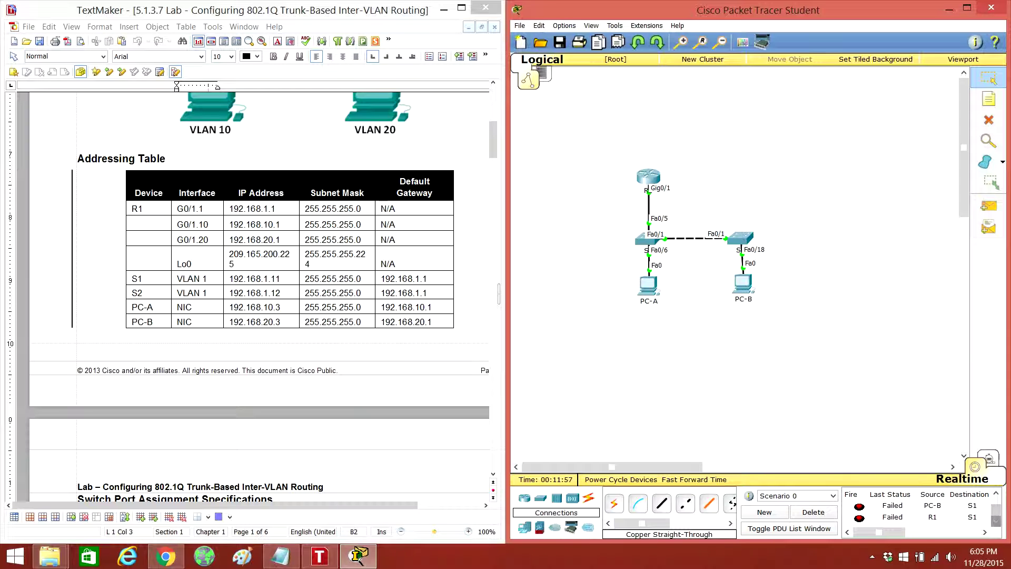
- Delete the scenario's PDUs and send a simple PDU from switch S1 to switch S2
click(813, 512)
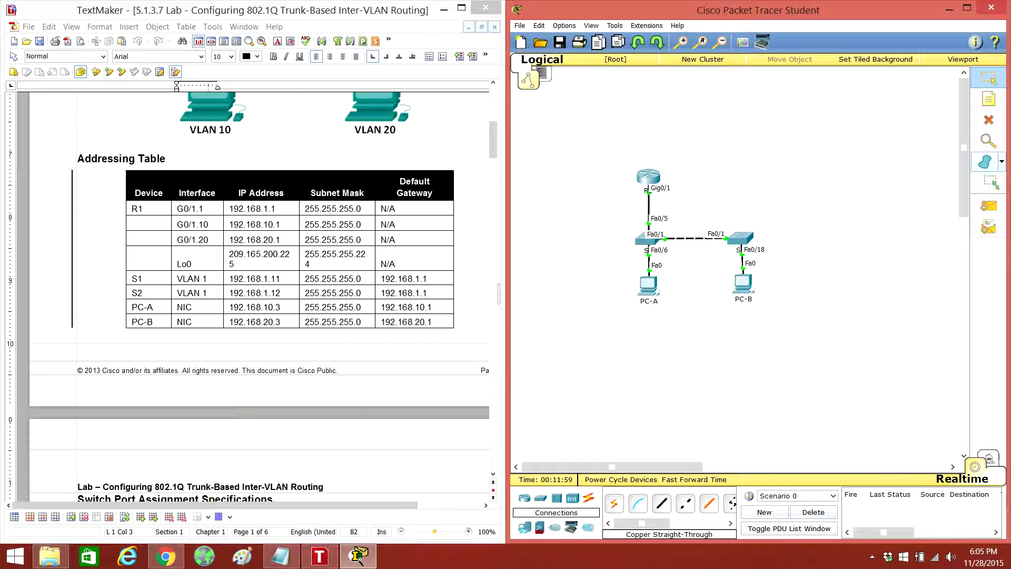
key(p)
click(649, 239)
click(740, 239)
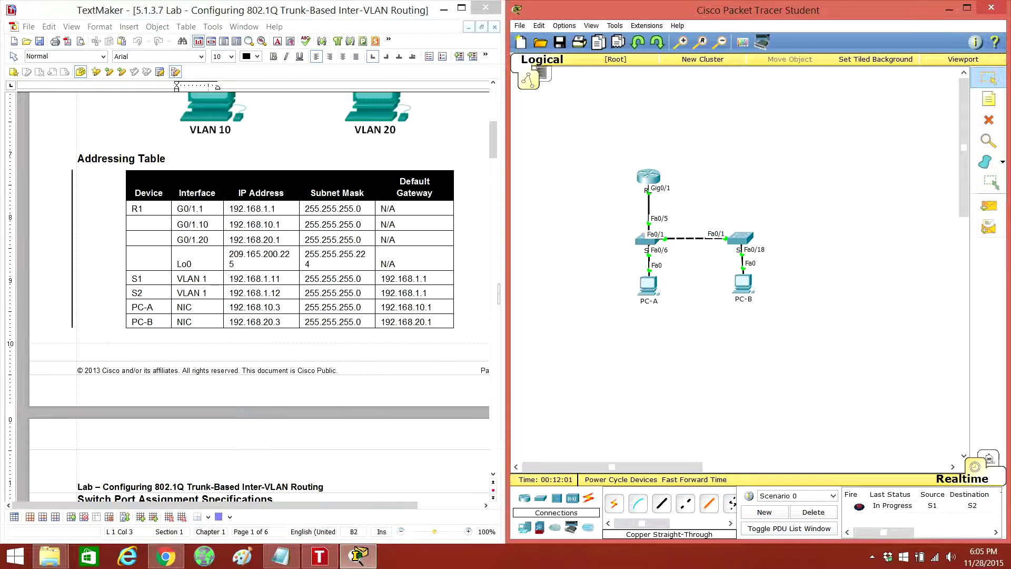
- Clear the scenario again and repeat the simple PDU test from S1 to S2
click(813, 512)
key(p)
click(649, 240)
click(740, 238)
- Open switch S1's command line, exit VLAN configuration and end configuration mode to reach privileged EXEC mode
click(649, 240)
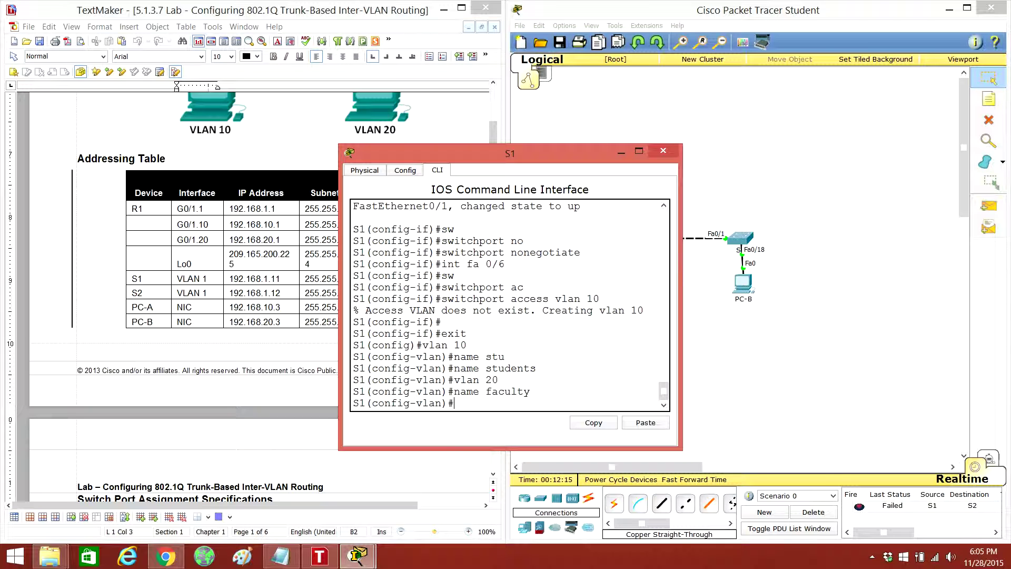
text(exit)
key(Return)
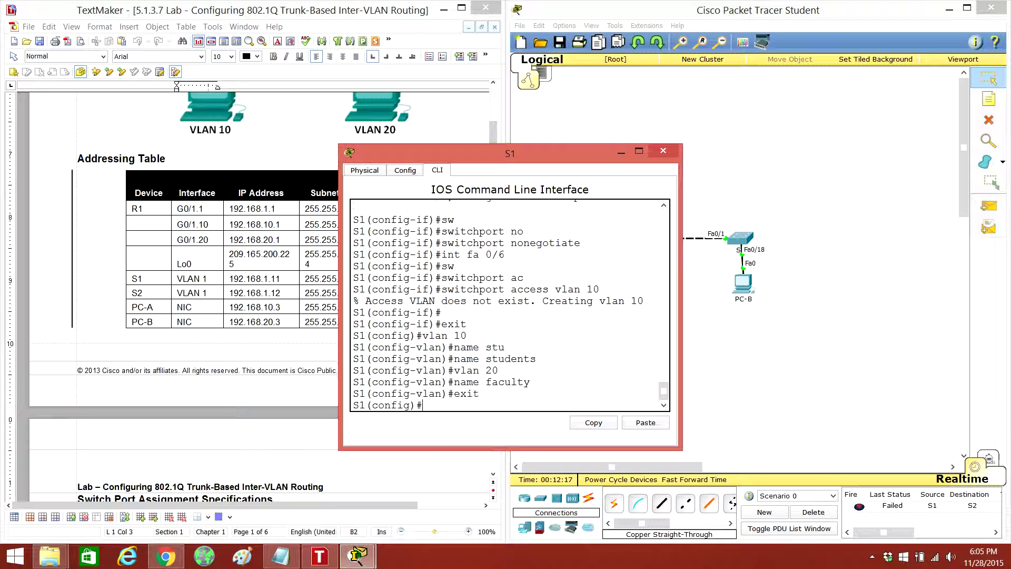
key(Return)
text(end)
key(Return)
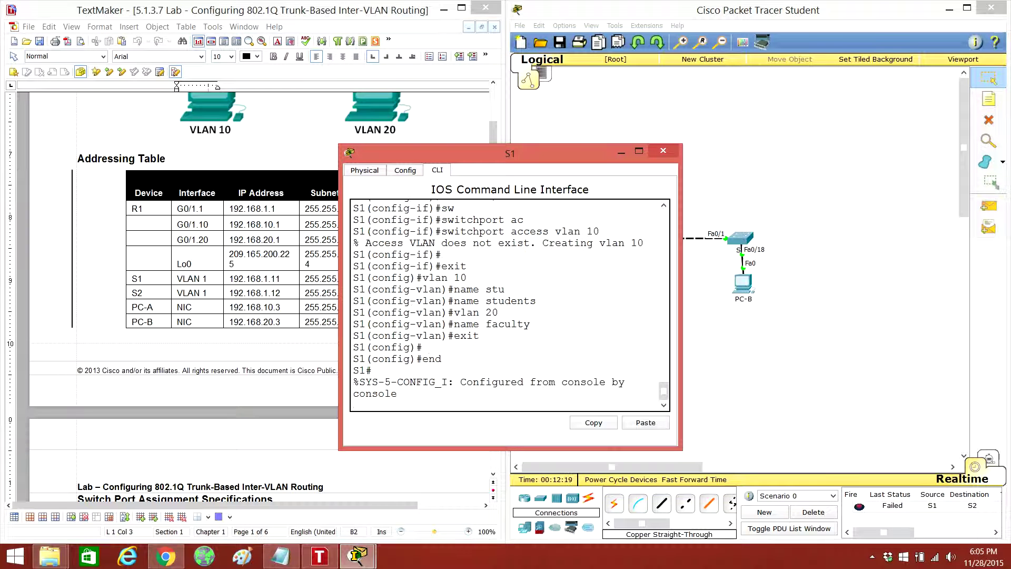
- Review S1's running configuration through the VLAN 1 address and default gateway entries, and close the S1 window
text(shw)
key(BackSpace)
key(BackSpace)
text(ow run)
key(Return)
key(space)
key(space)
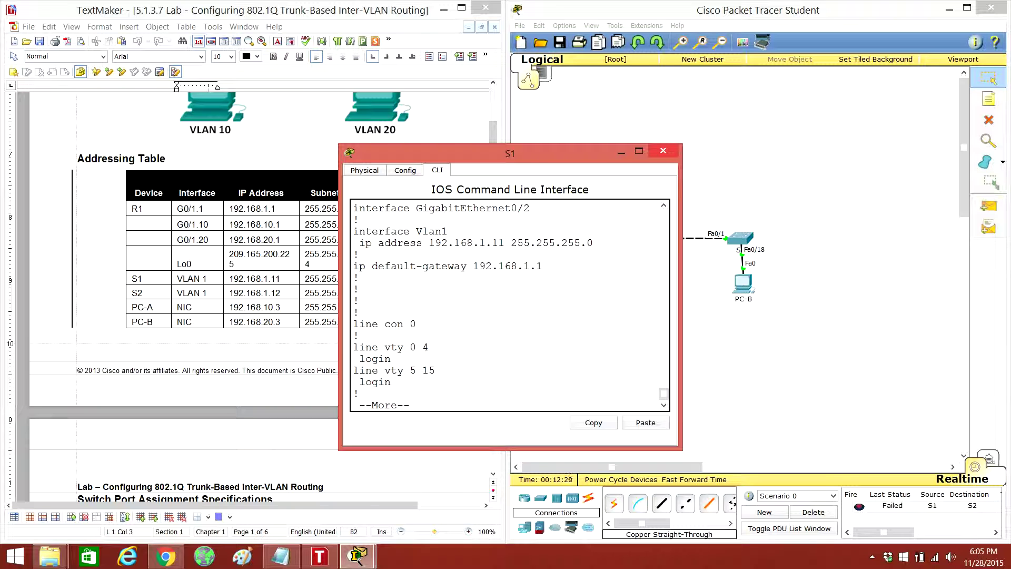
click(663, 151)
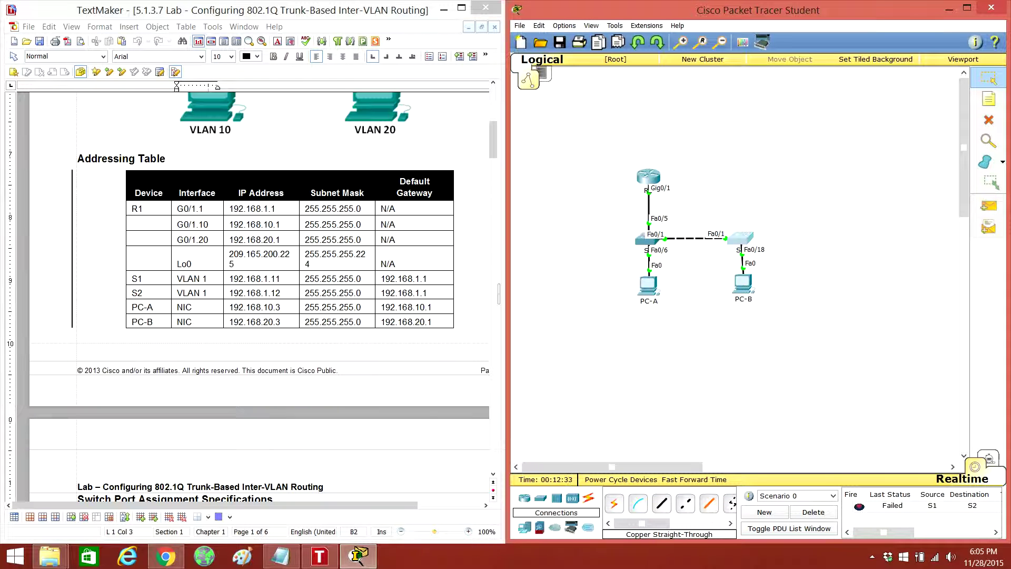
- Return switch S2 to privileged EXEC mode, review its running configuration through the VLAN 1 address and default gateway, and close its window
click(741, 239)
key(Return)
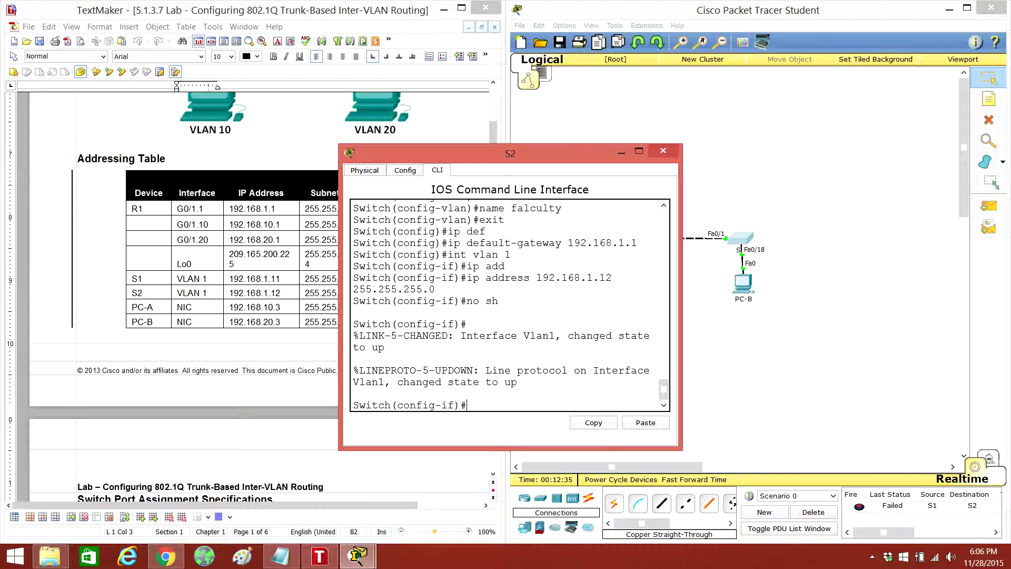
text(end)
key(Return)
text(show run)
key(Return)
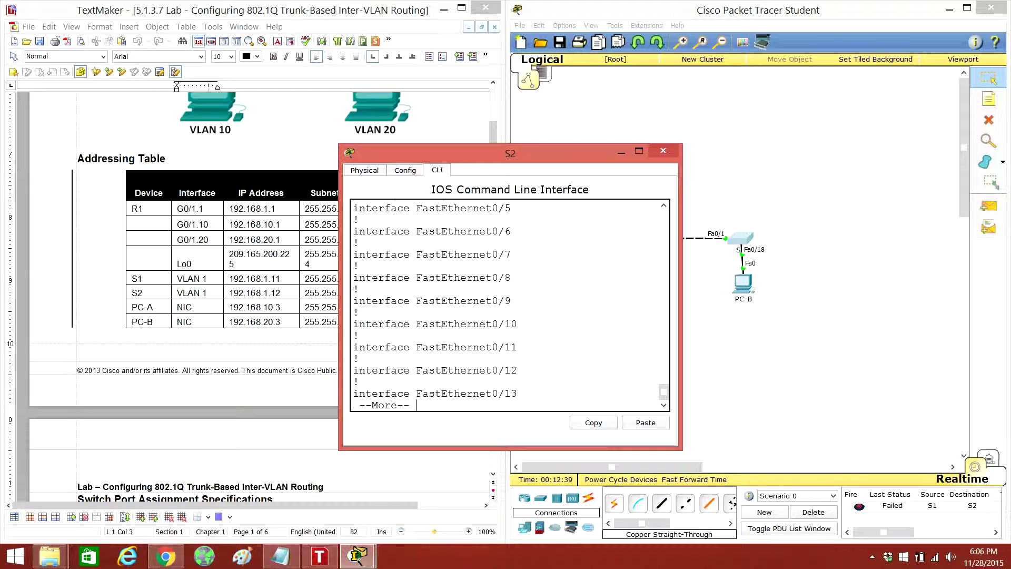
key(space)
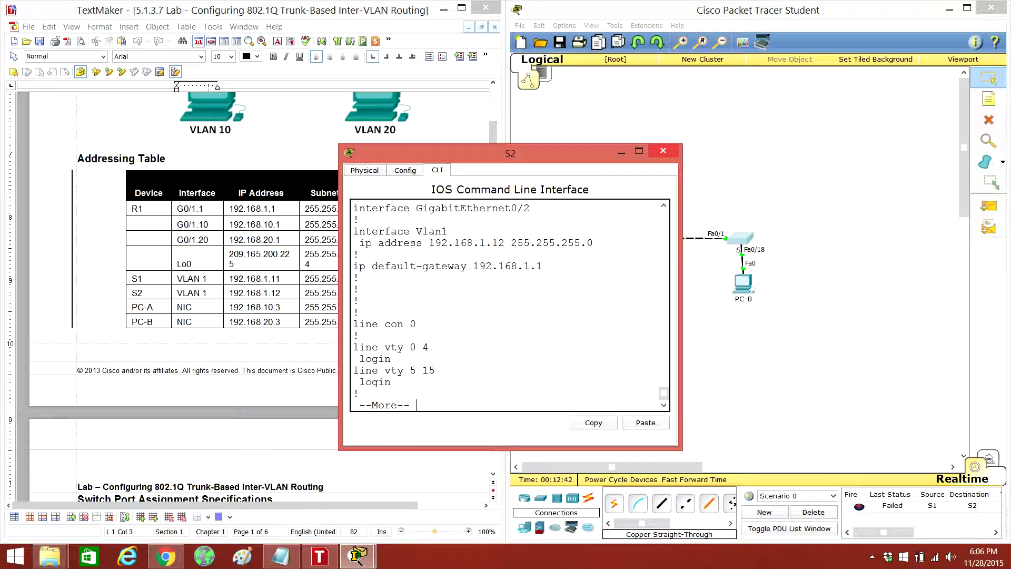
click(663, 151)
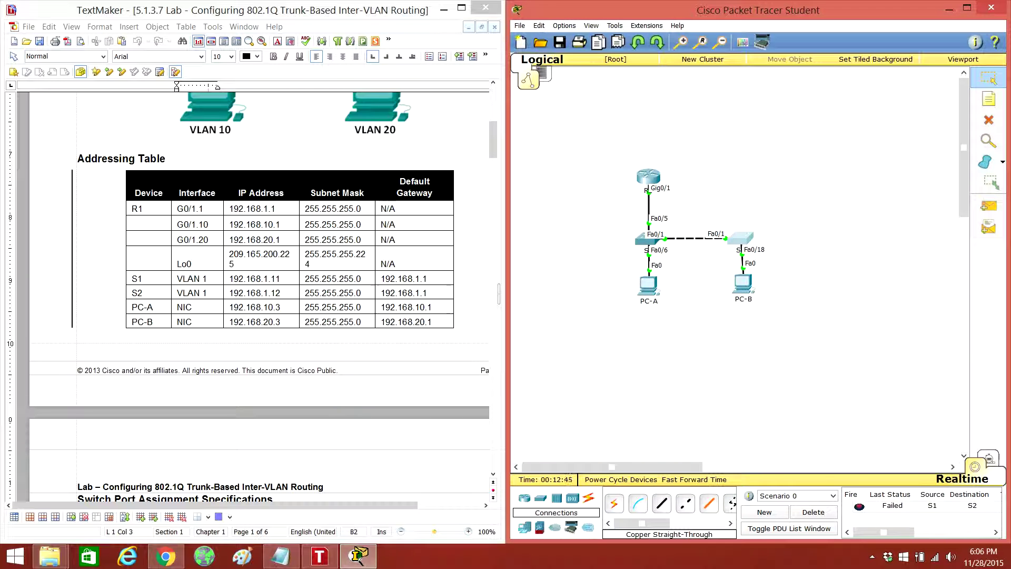
- Ping S2's VLAN 1 address 192.168.1.12 from switch S1's command line, and close the S1 window
click(647, 239)
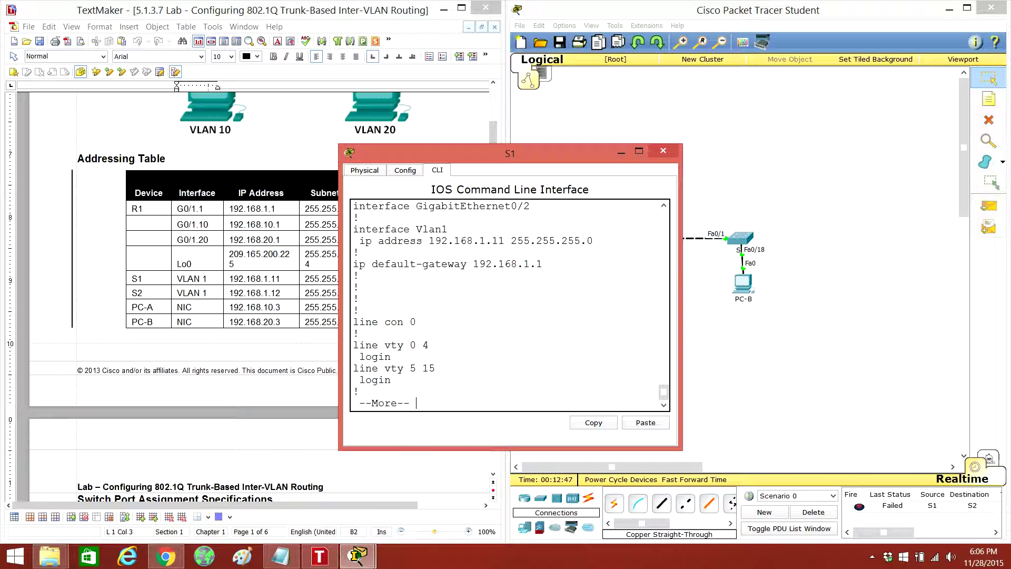
drag(430, 241, 506, 241)
key(super+c)
right_click(481, 242)
click(509, 248)
key(space)
text(ping)
click(646, 423)
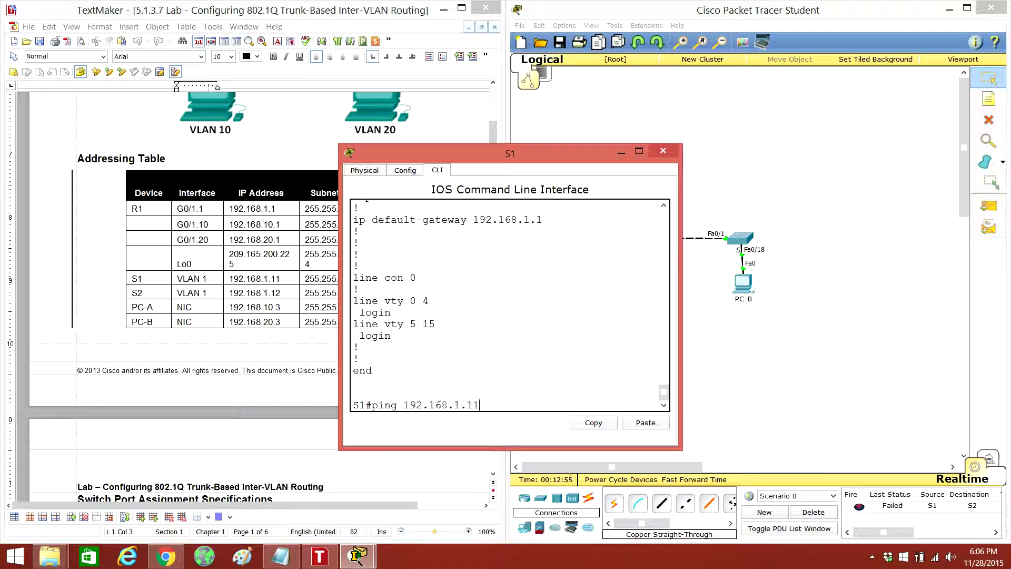
key(BackSpace)
text(2)
key(Return)
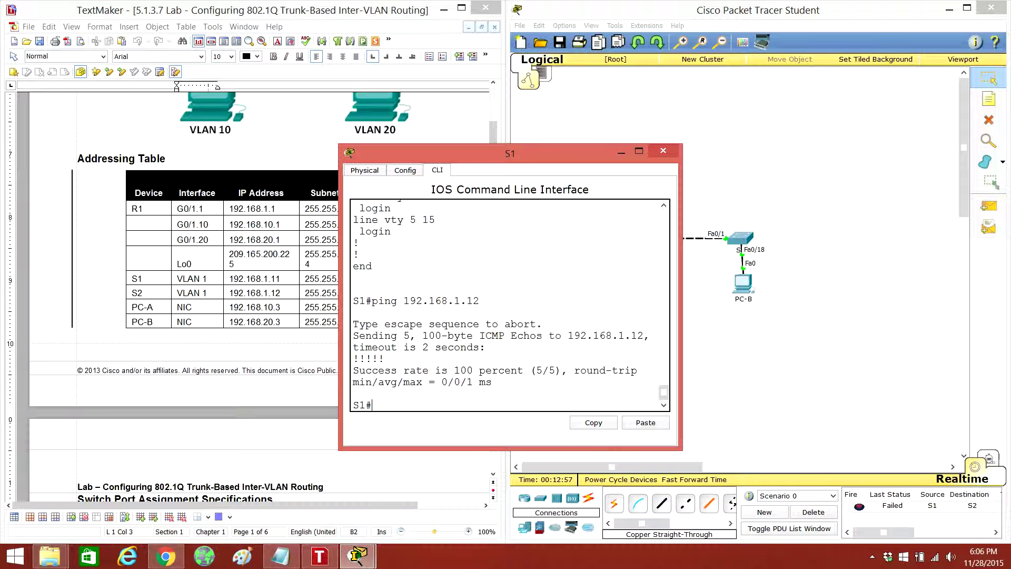
click(663, 150)
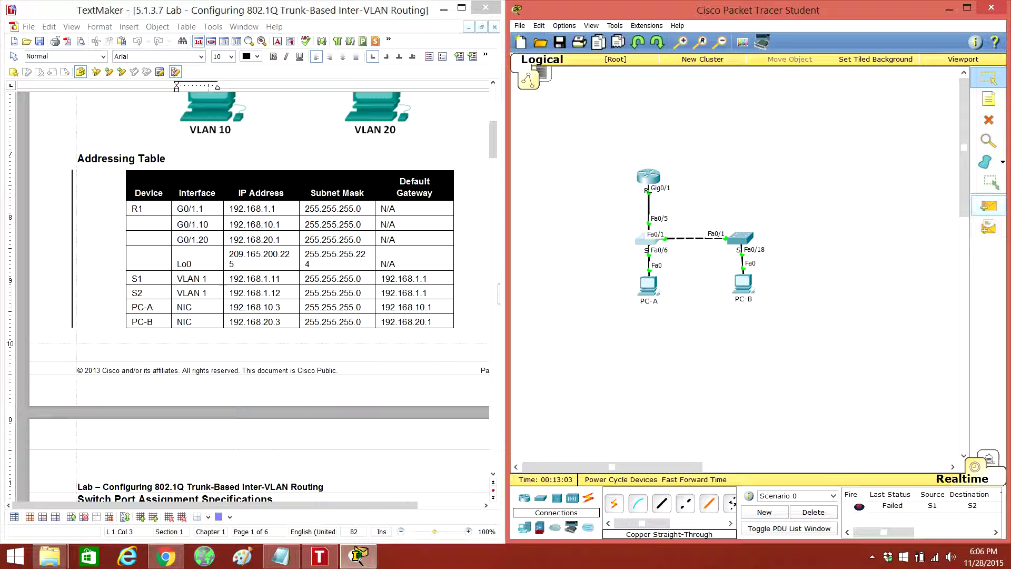
- Test router R1's connectivity with simple PDUs to PC-A and PC-B, and delete the scenario's PDUs
click(988, 205)
click(649, 177)
click(649, 285)
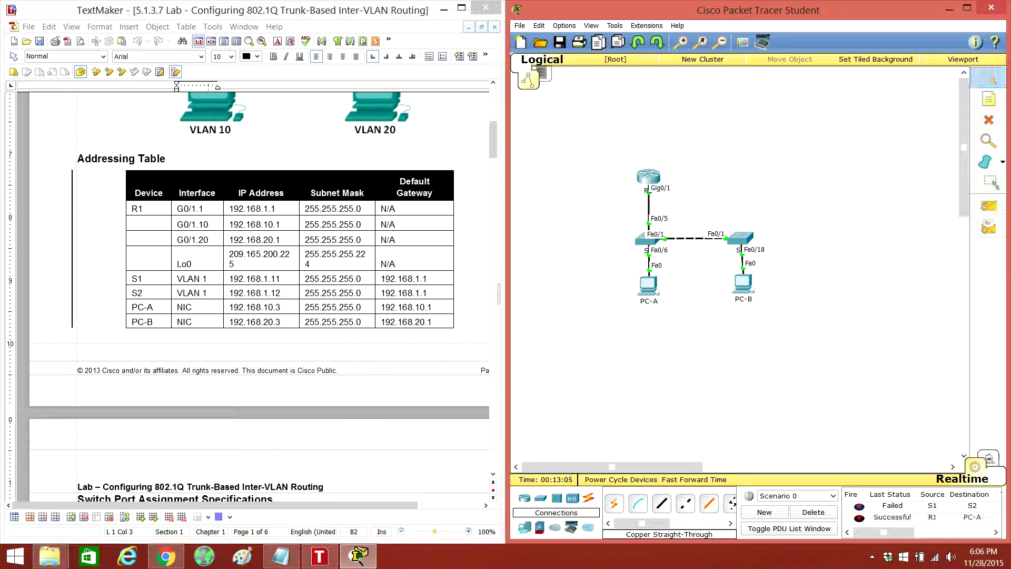
click(988, 205)
click(649, 177)
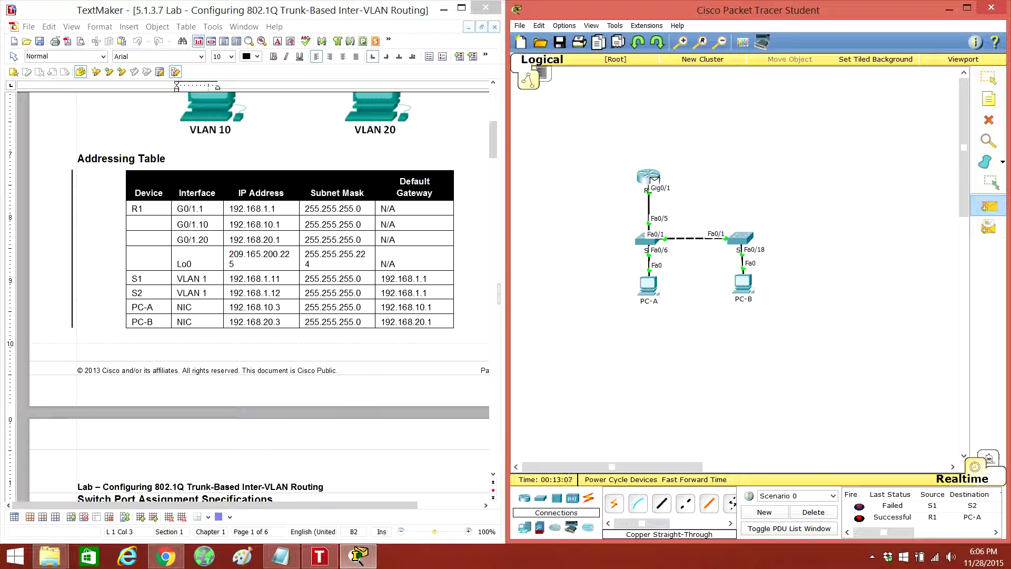
click(743, 283)
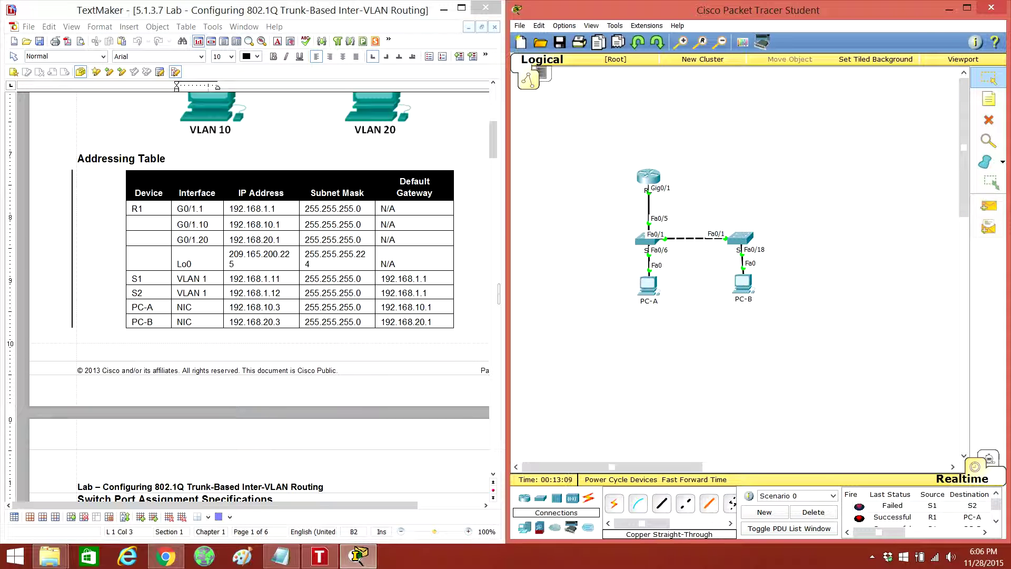
click(996, 520)
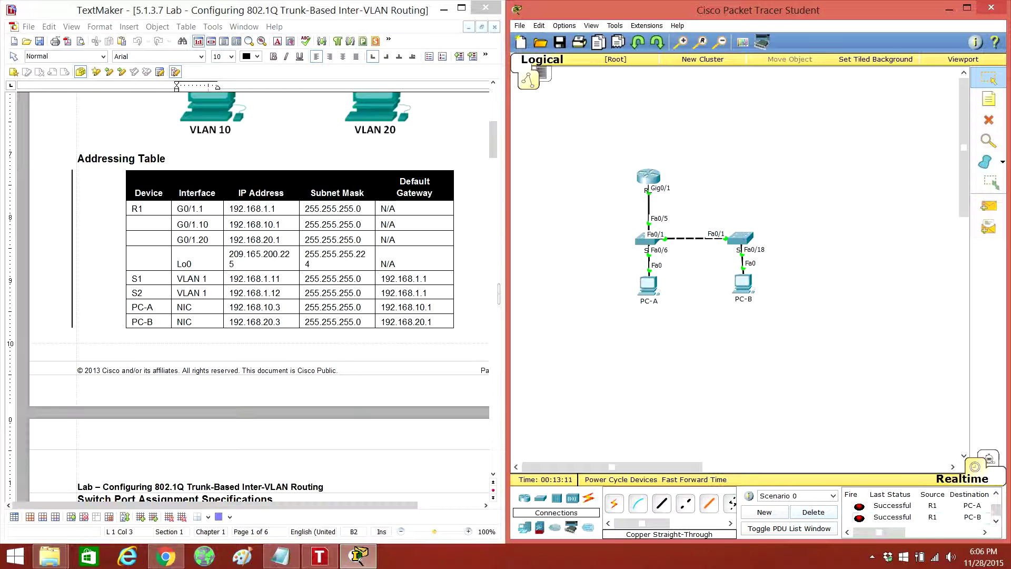
click(813, 512)
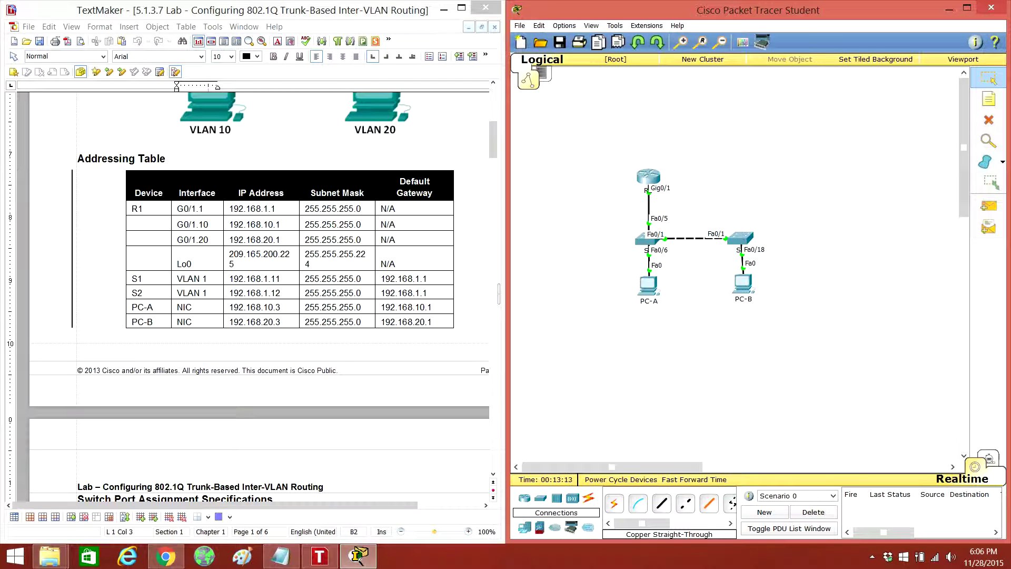
- Send simple PDUs from PC-B to PC-A and from switch S2 to S1, and clear the scenario
key(p)
click(744, 285)
click(649, 286)
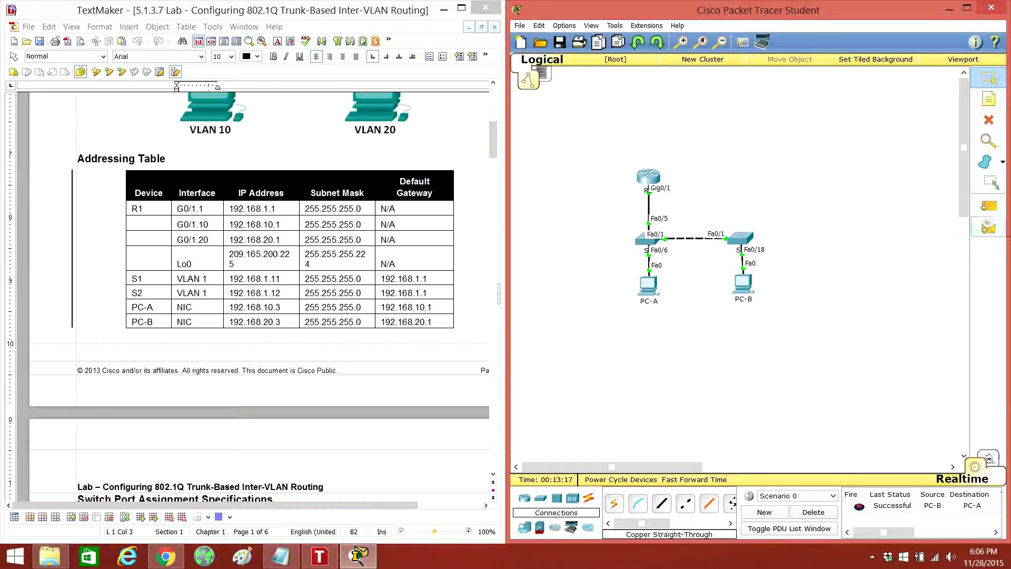
key(p)
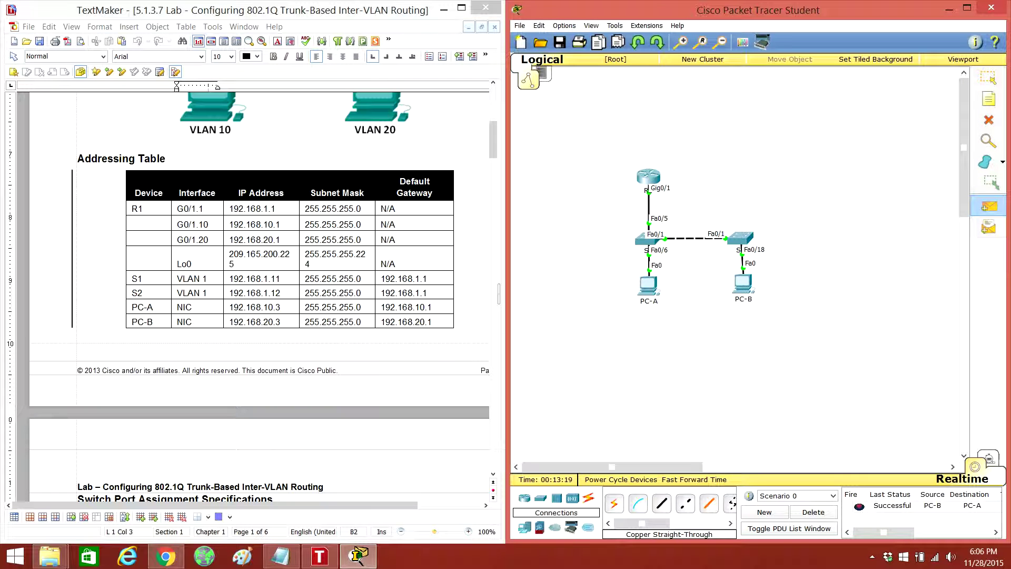
click(740, 237)
click(648, 239)
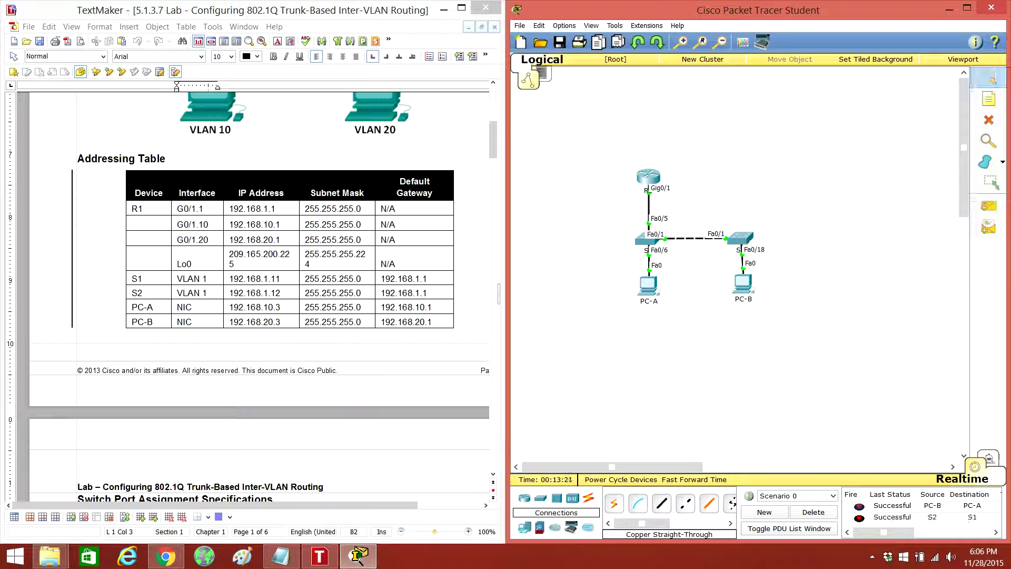
click(813, 512)
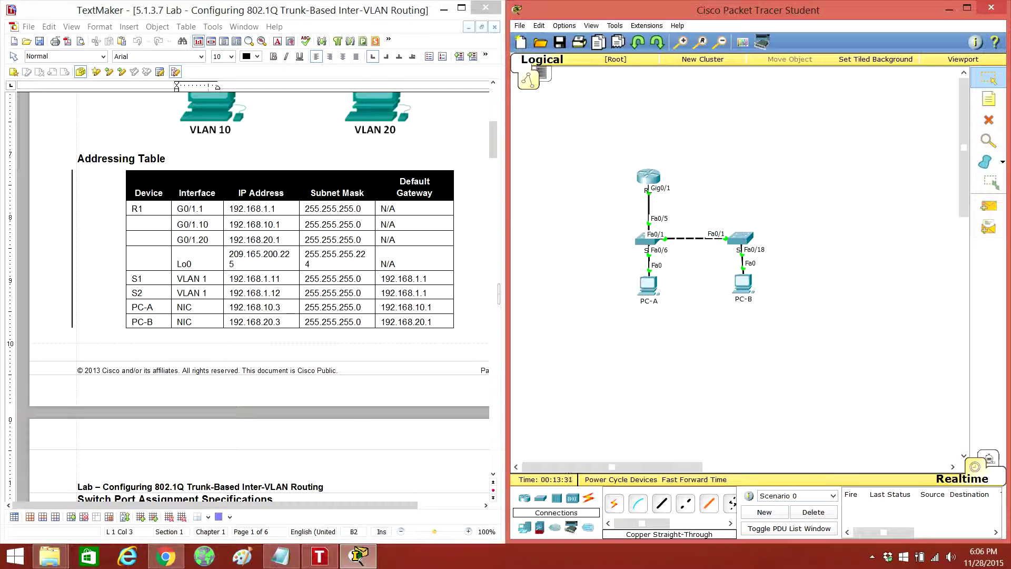
click(872, 556)
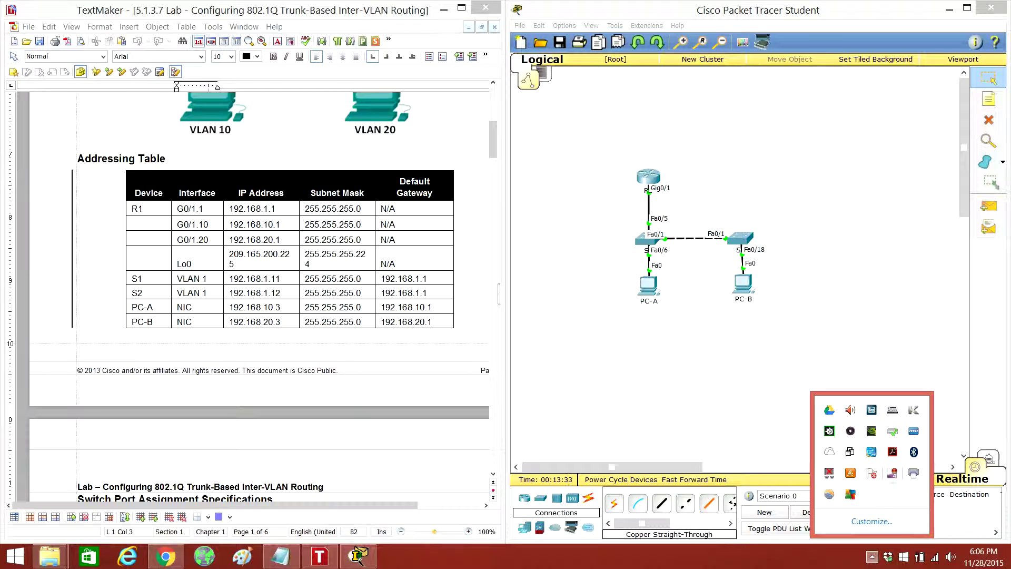